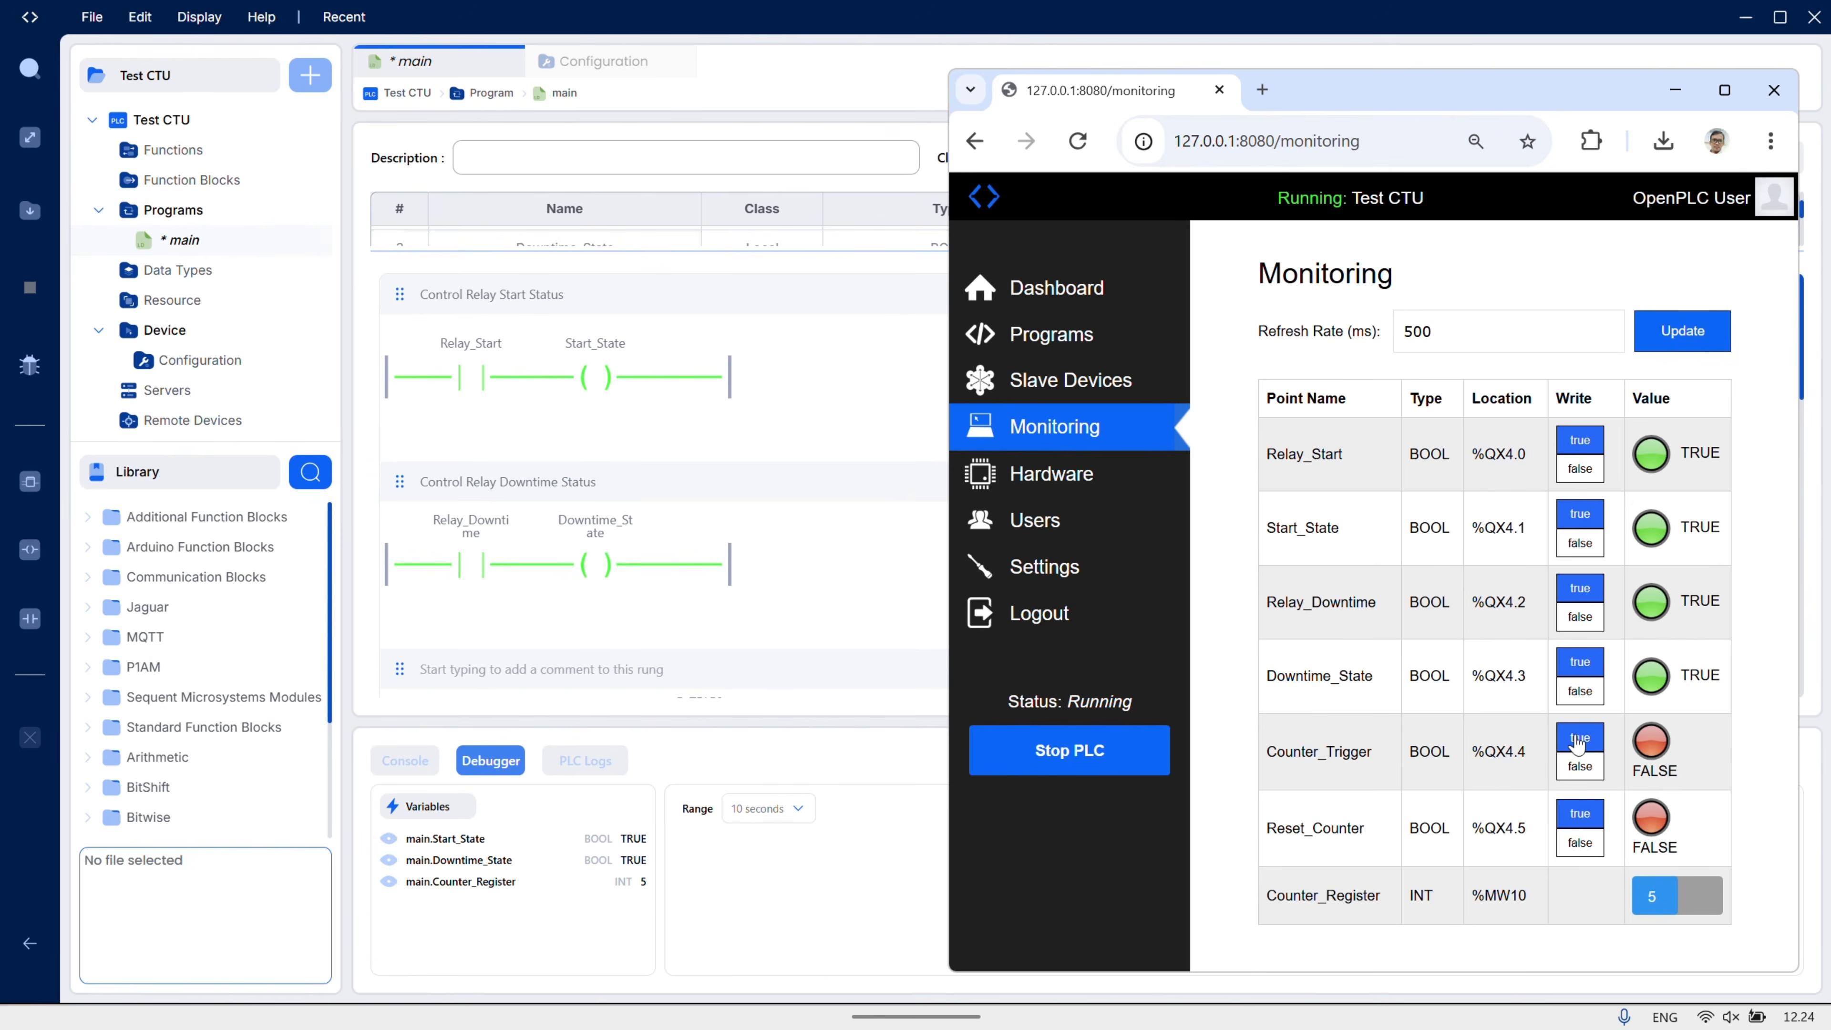
- Force Counter_Trigger true so Counter_Register advances from 5 to 6
{"action": "left_click", "coordinate": [1576, 749]}
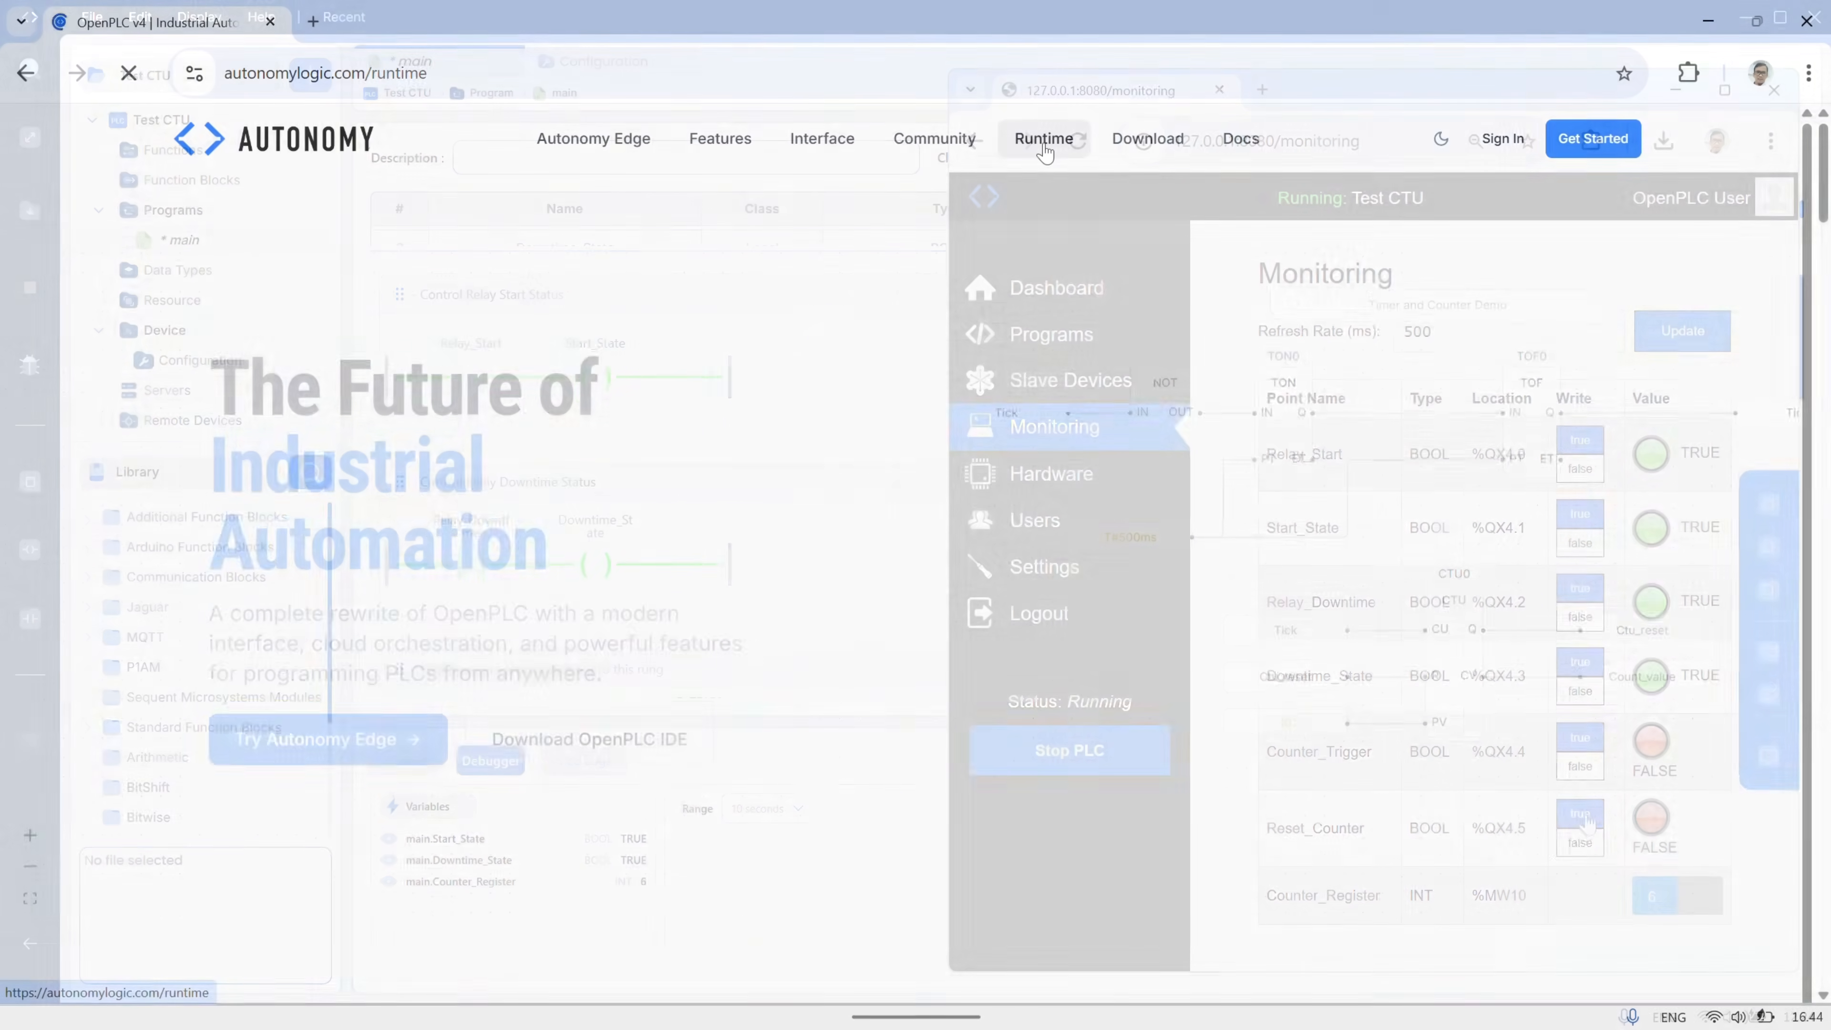
- Download the Windows installer OpenPLC_Runtime_4.0.0_Setup.exe (209 MB) from the OpenPLC Runtime v4 page
{"action": "left_click", "coordinate": [1045, 145]}
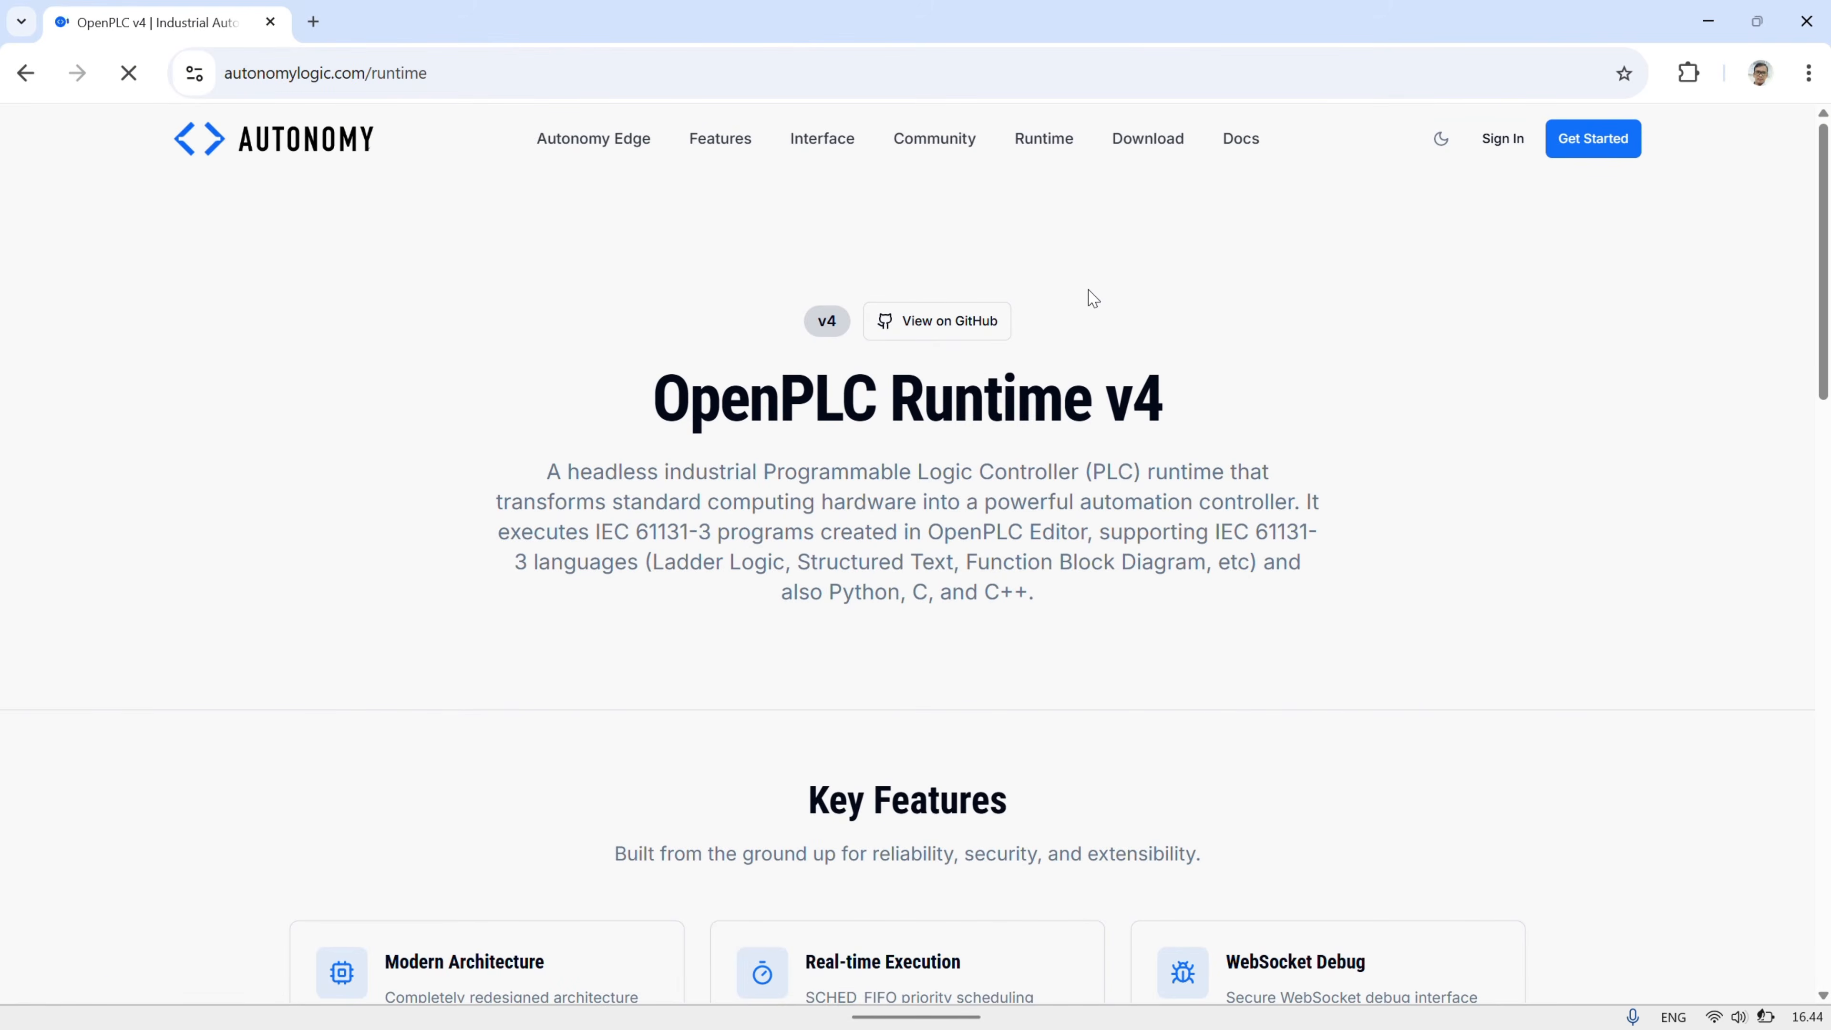
{"action": "scroll", "coordinate": [1091, 293], "scroll_direction": "down", "scroll_amount": 4}
{"action": "scroll", "coordinate": [1091, 290], "scroll_direction": "down", "scroll_amount": 7}
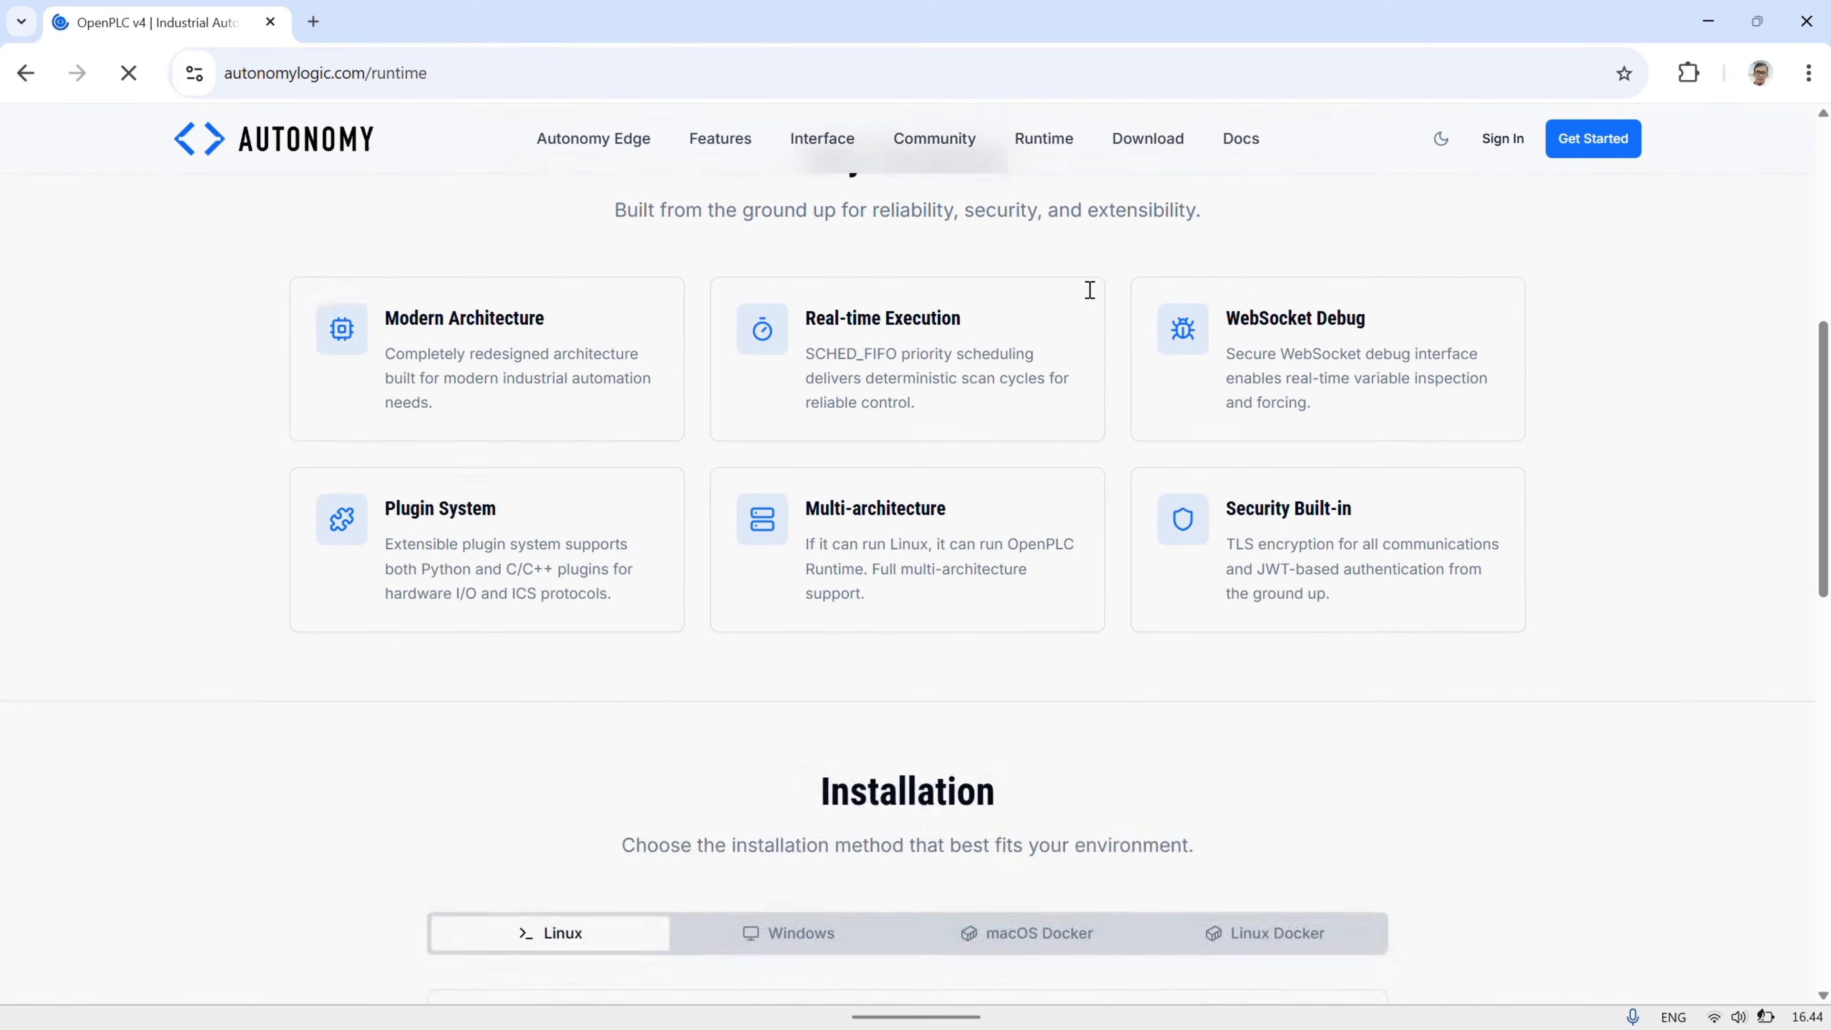
{"action": "left_click", "coordinate": [817, 405]}
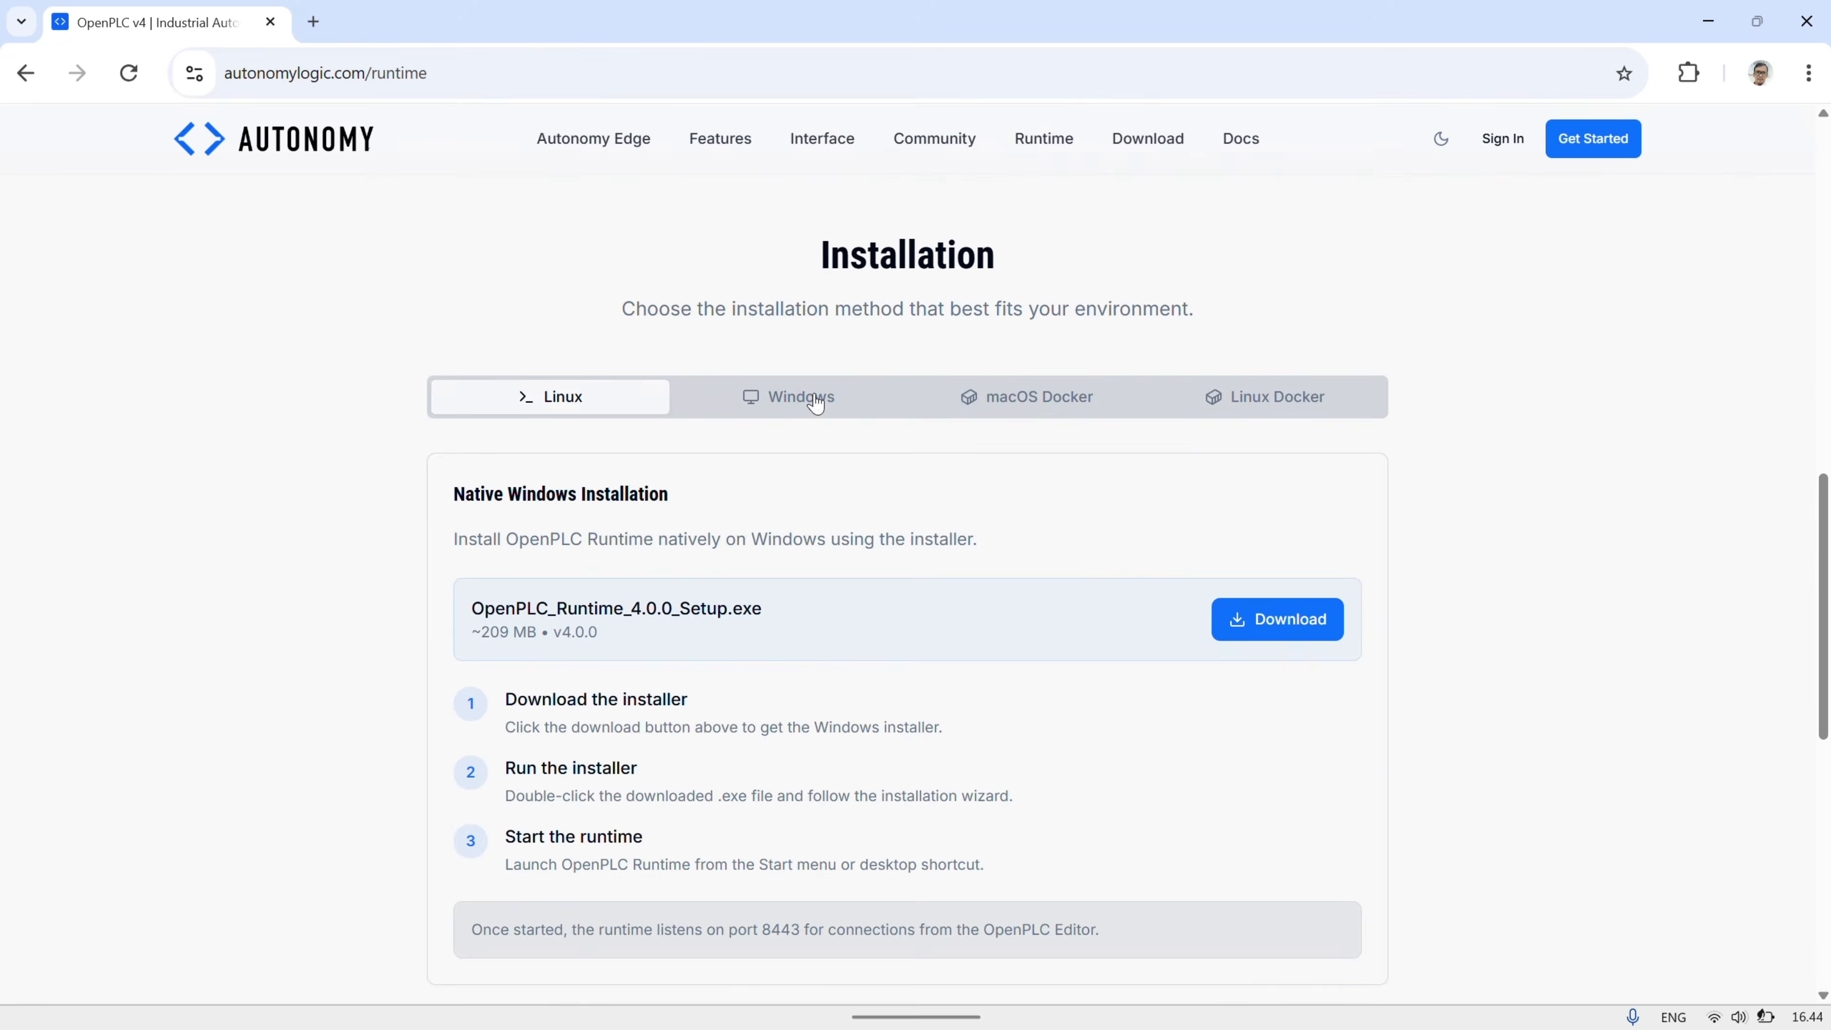
{"action": "scroll", "coordinate": [793, 527], "scroll_direction": "down", "scroll_amount": 1}
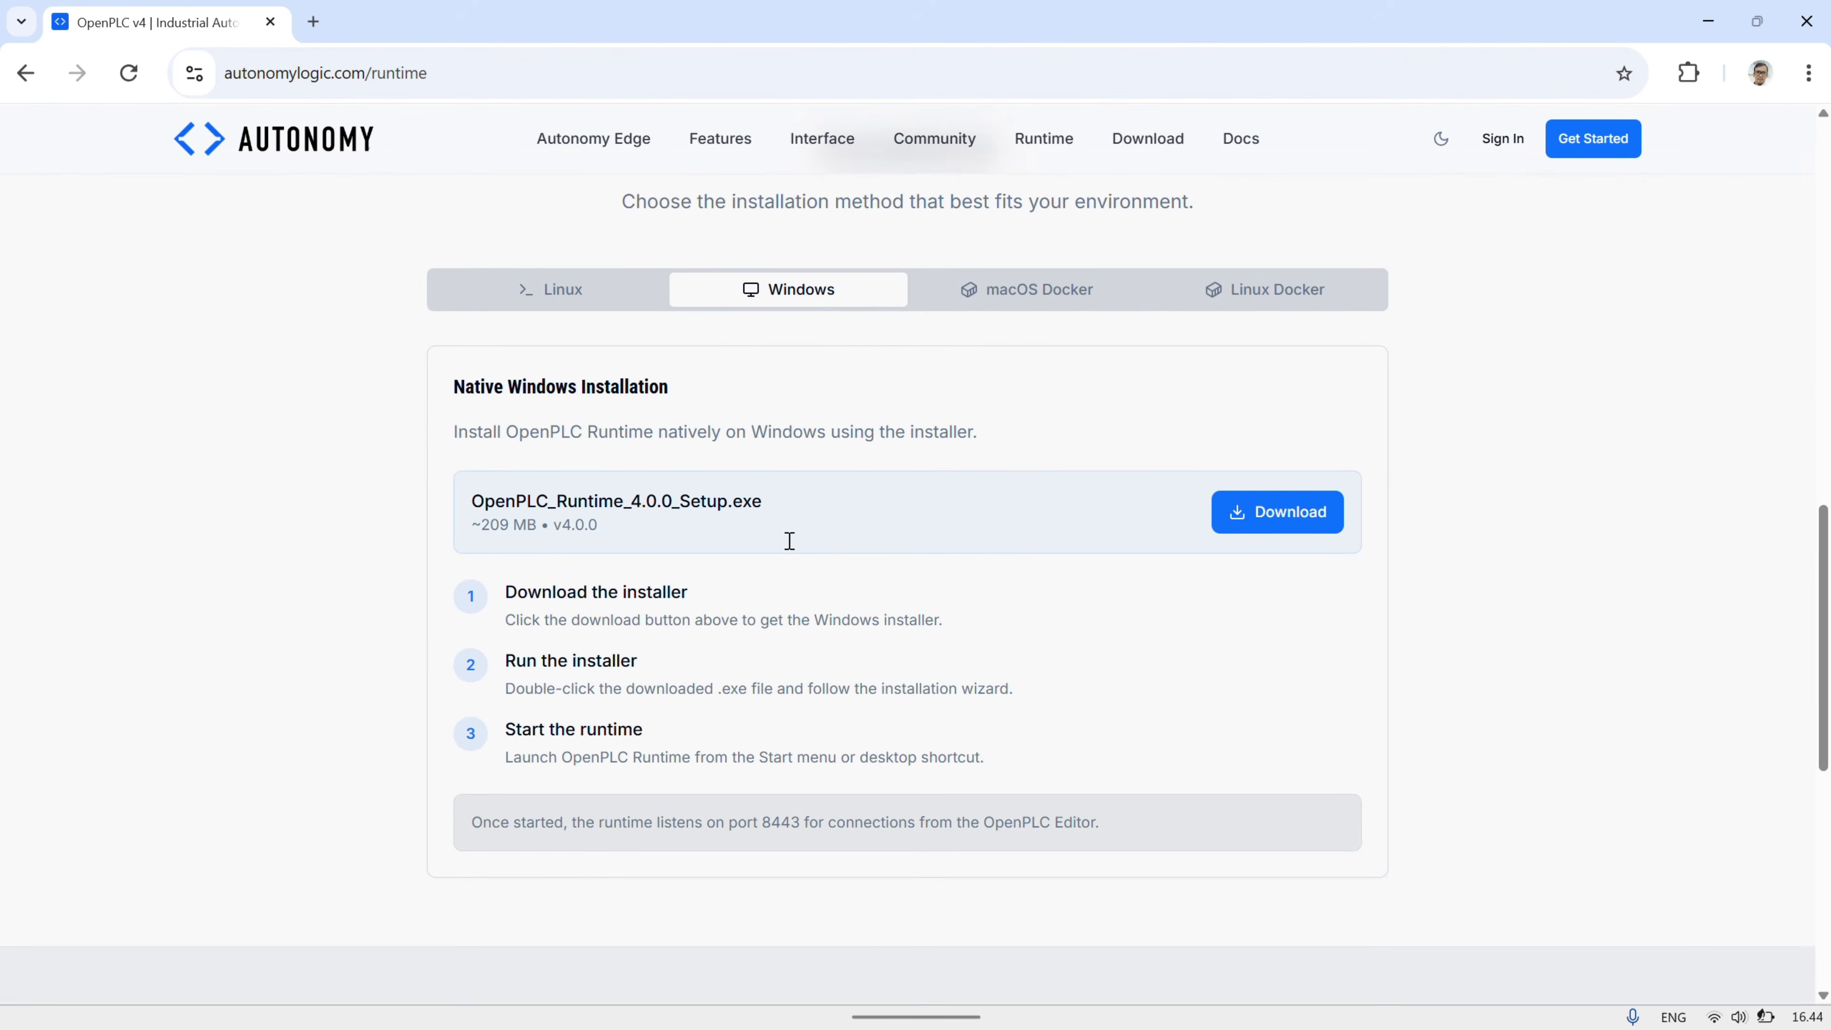
{"action": "left_click", "coordinate": [1256, 512]}
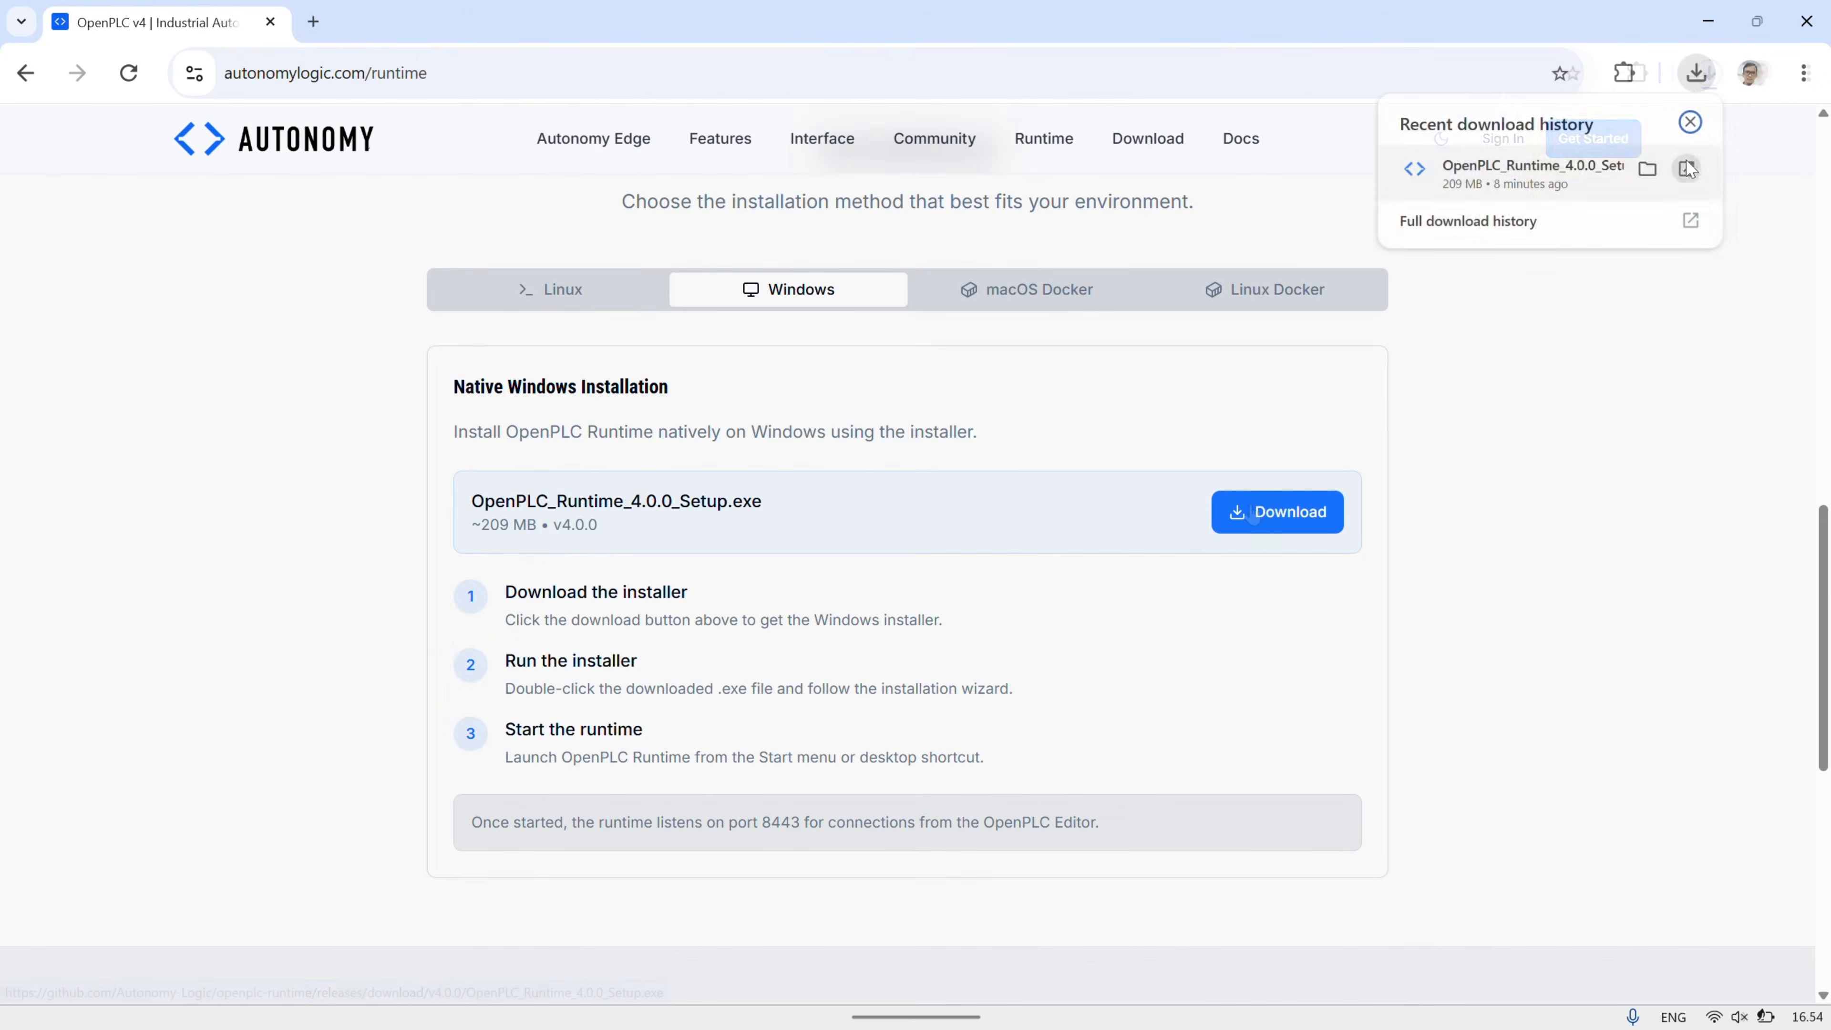
- Launch the downloaded installer, allowing it past the Windows unrecognised-app warning
{"action": "left_click", "coordinate": [1688, 168]}
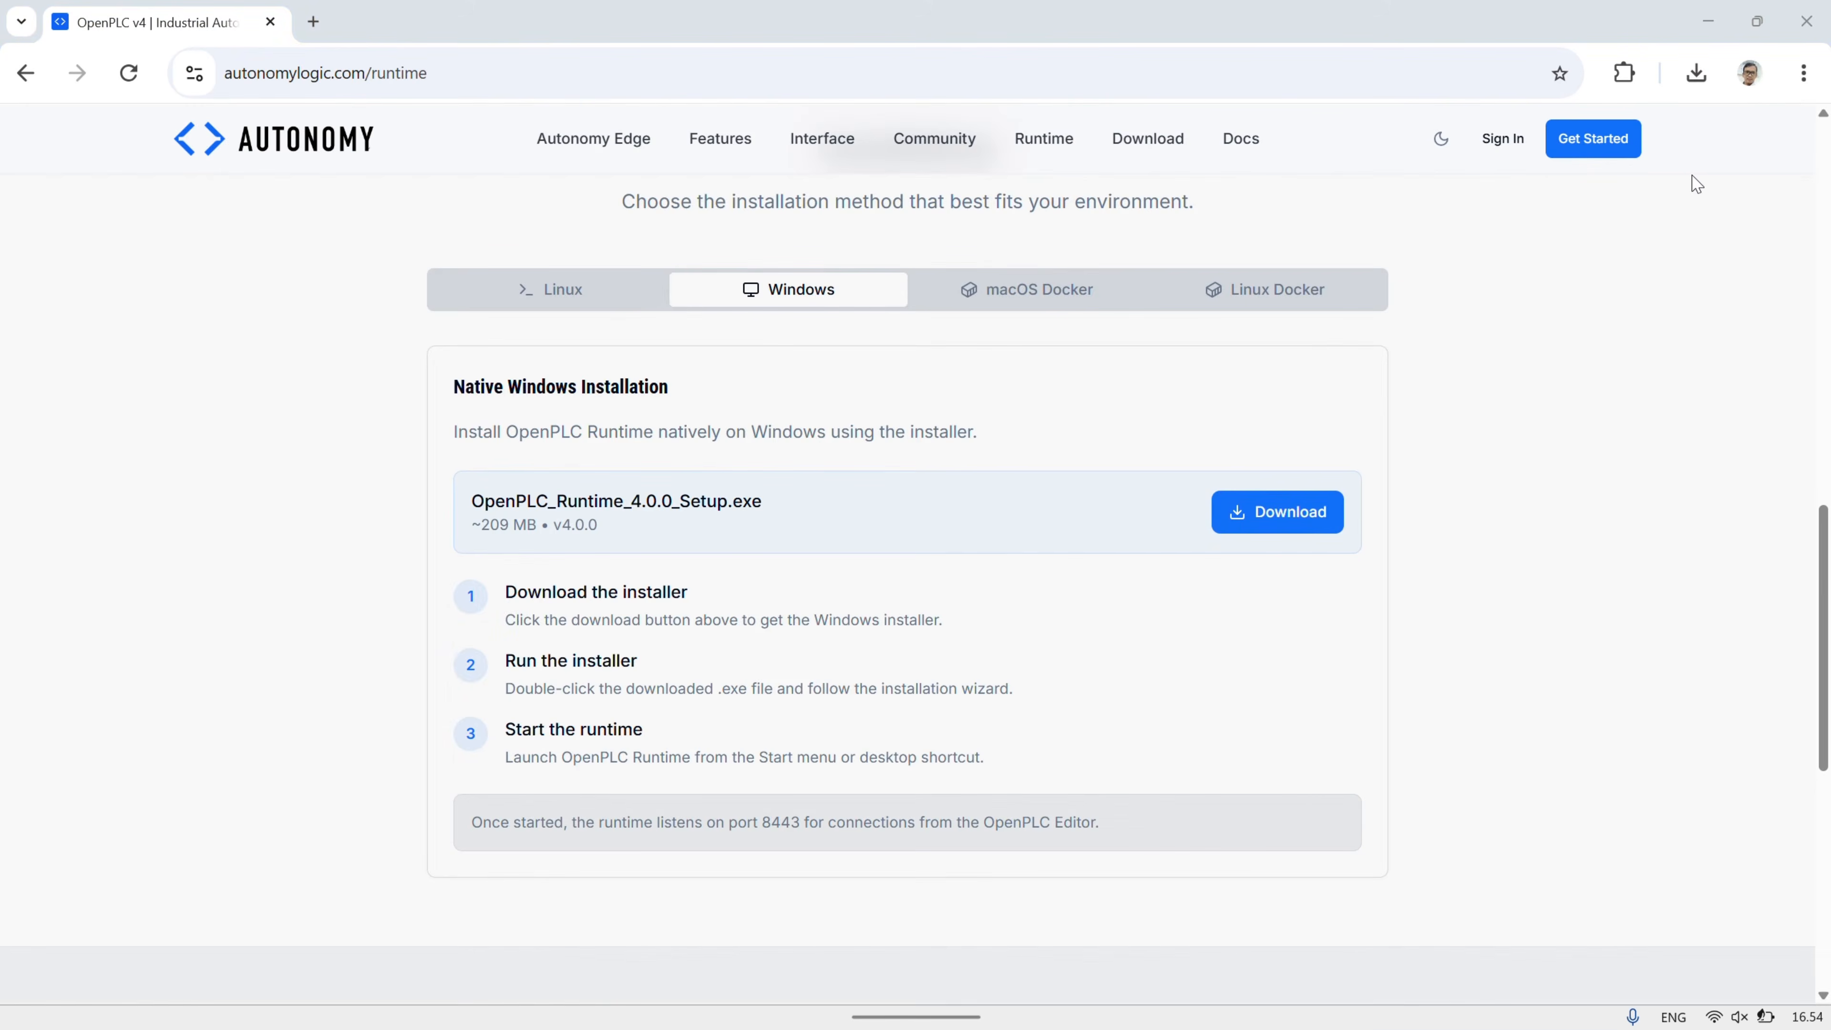
{"action": "left_click", "coordinate": [721, 359]}
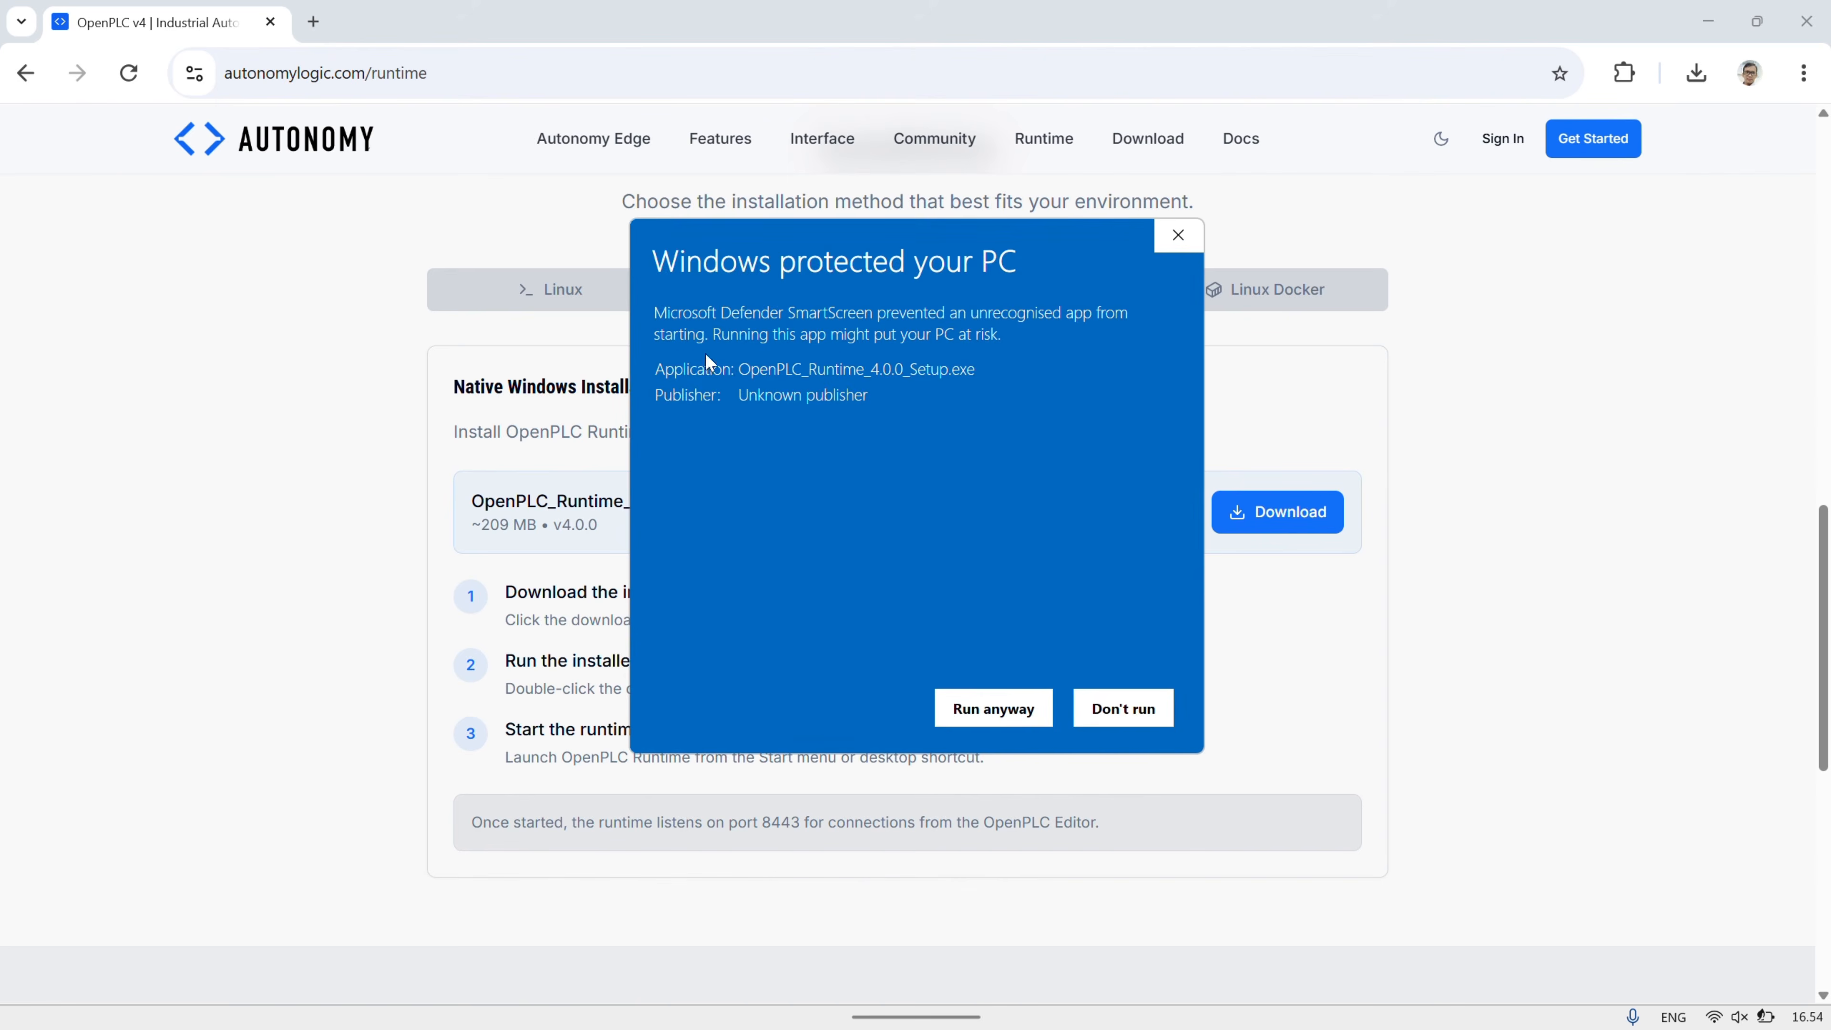
{"action": "left_click", "coordinate": [1006, 708]}
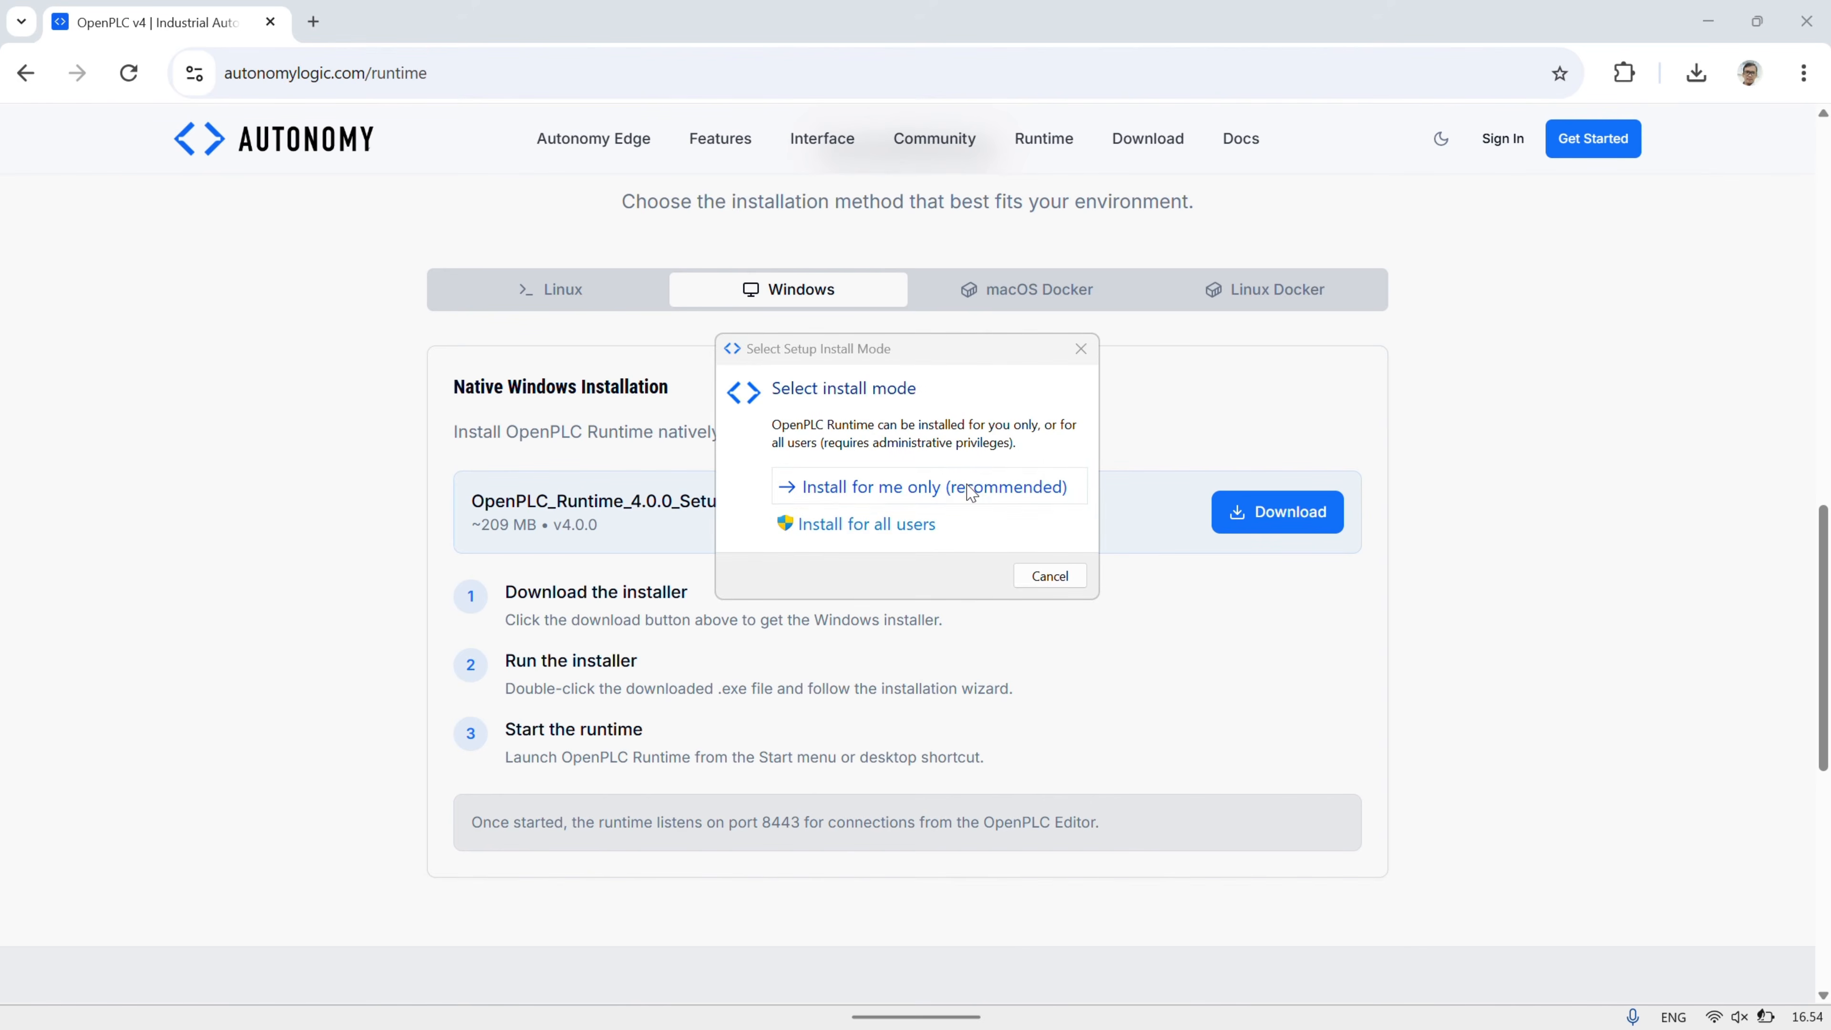
- Install OpenPLC Runtime 4.0 for the current user only, with a desktop shortcut, then finish and launch
{"action": "left_click", "coordinate": [970, 494]}
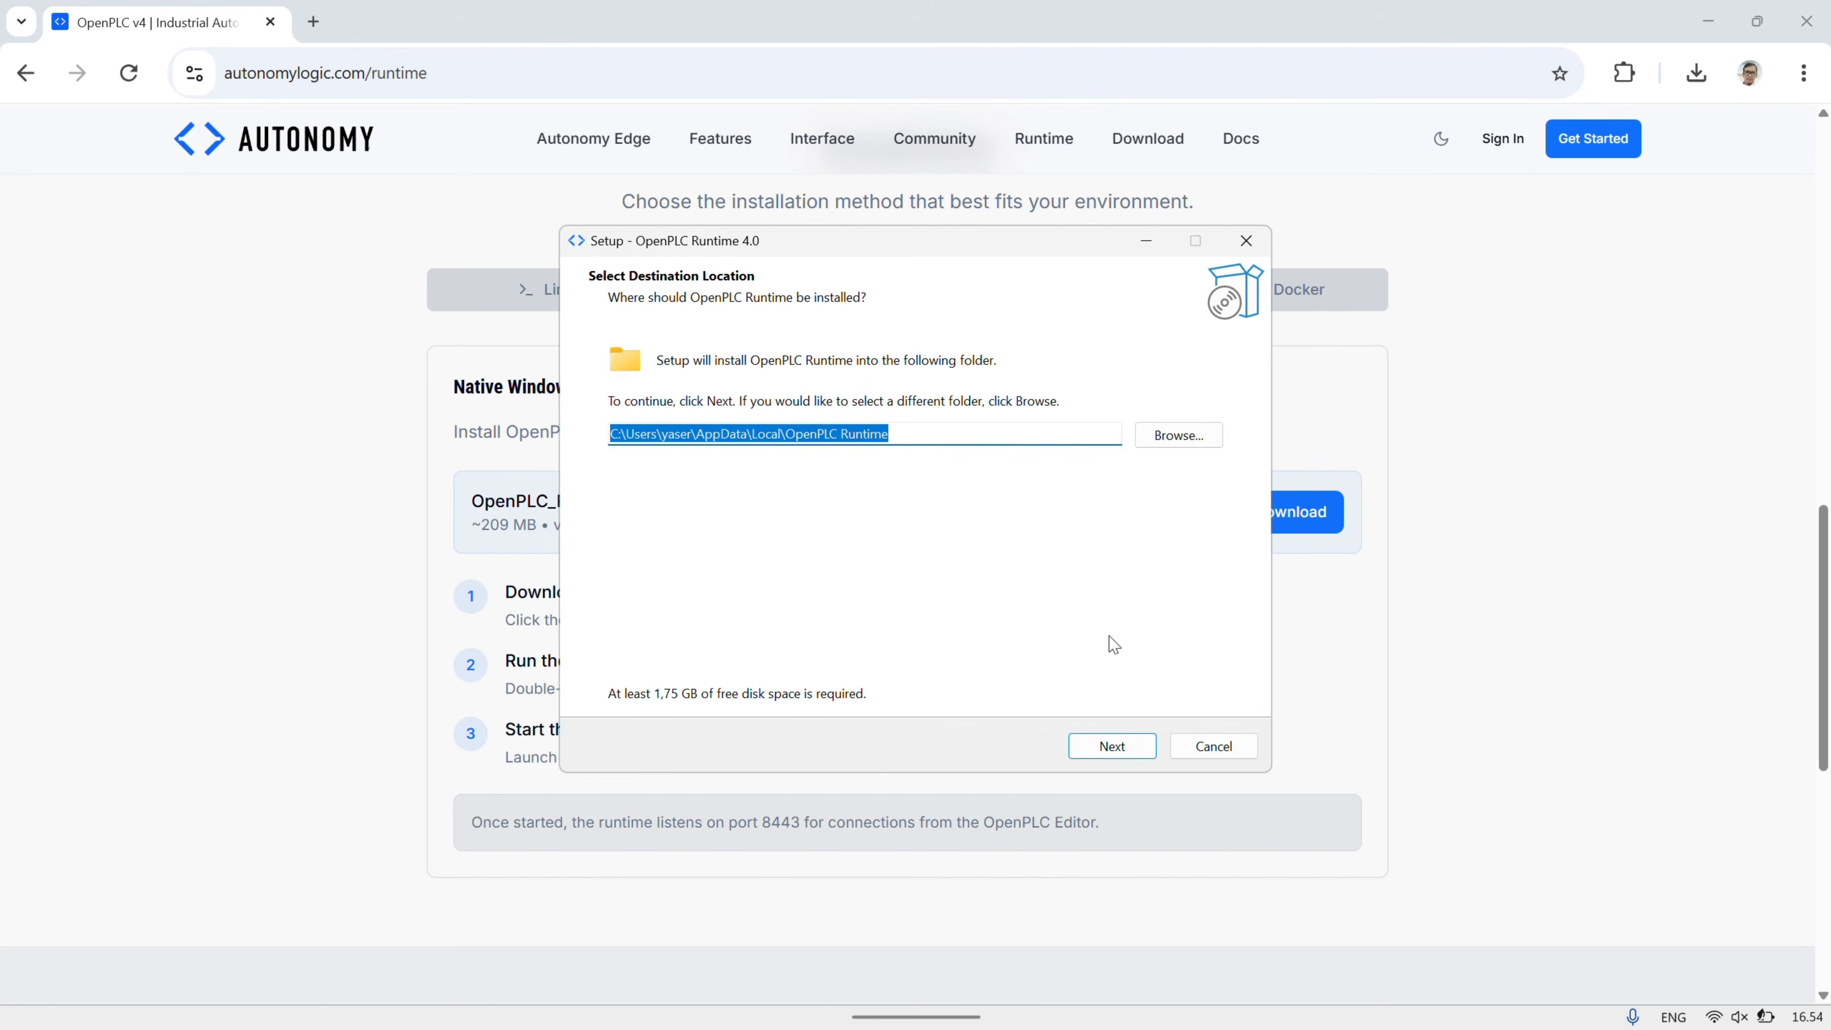
{"action": "left_click", "coordinate": [1117, 748]}
{"action": "left_click", "coordinate": [1117, 747]}
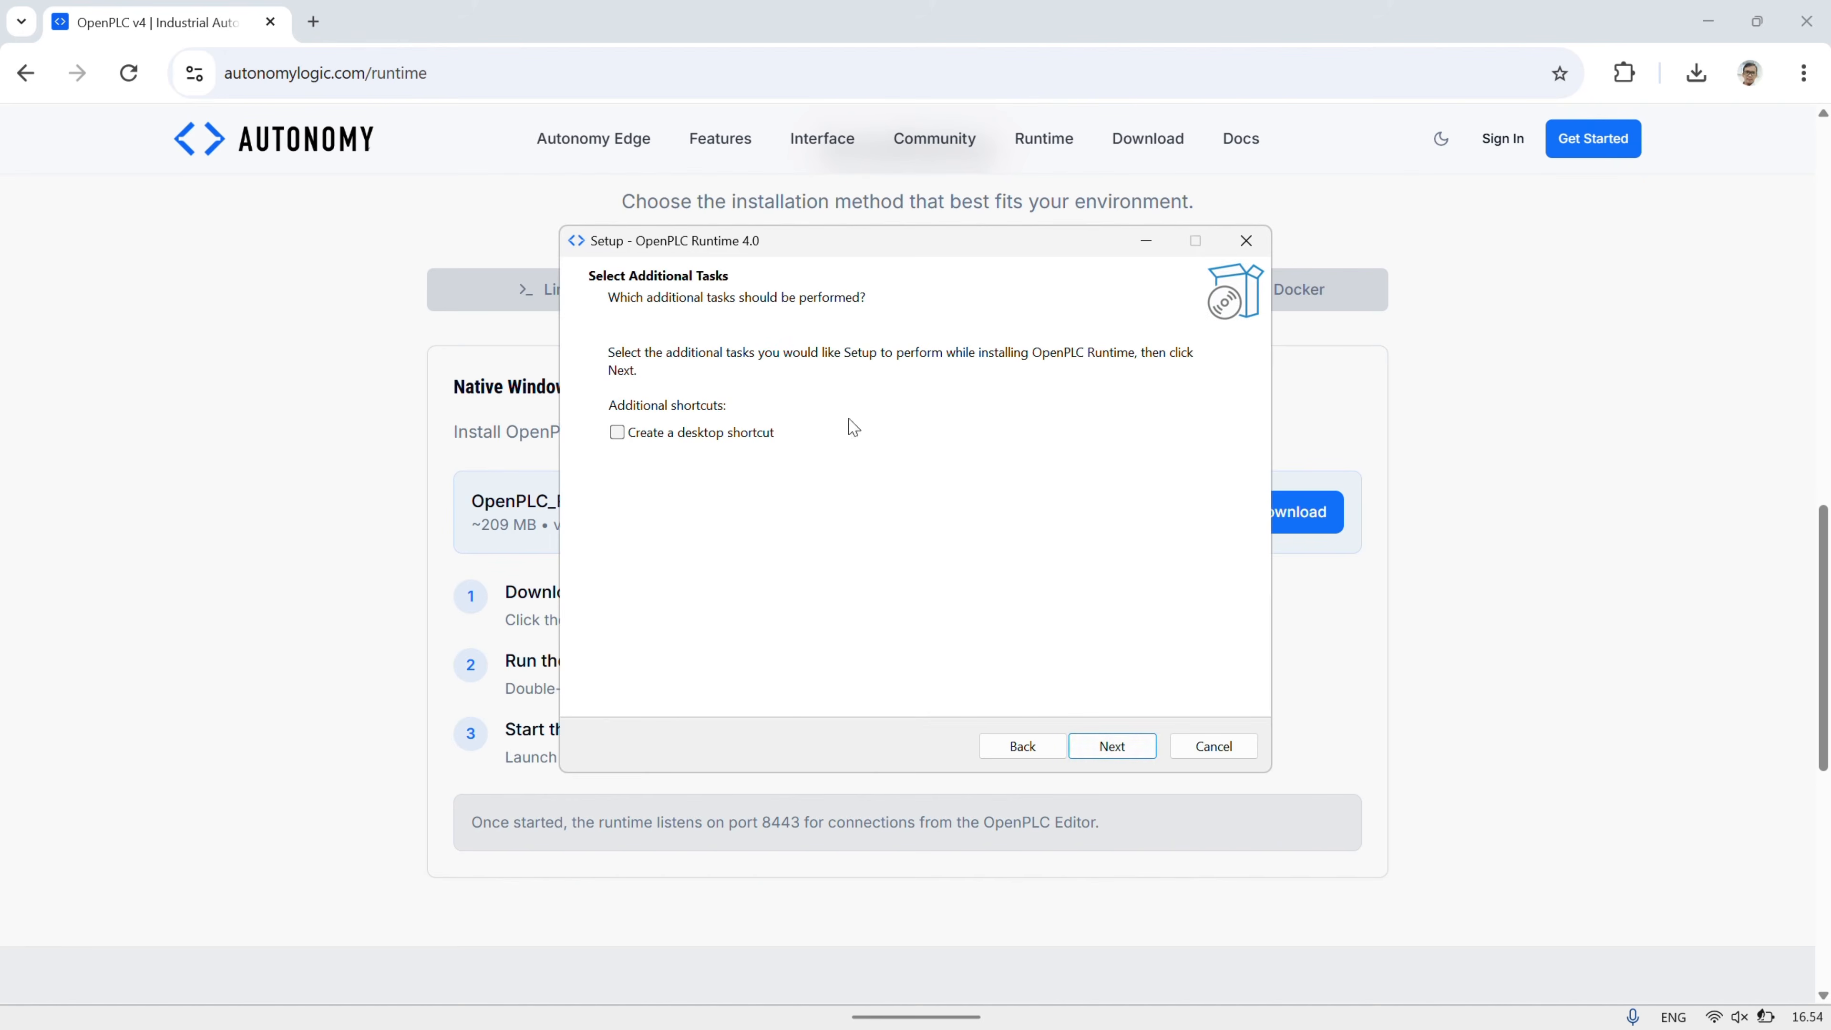
{"action": "left_click", "coordinate": [772, 435]}
{"action": "left_click", "coordinate": [1110, 747]}
{"action": "left_click", "coordinate": [1111, 747]}
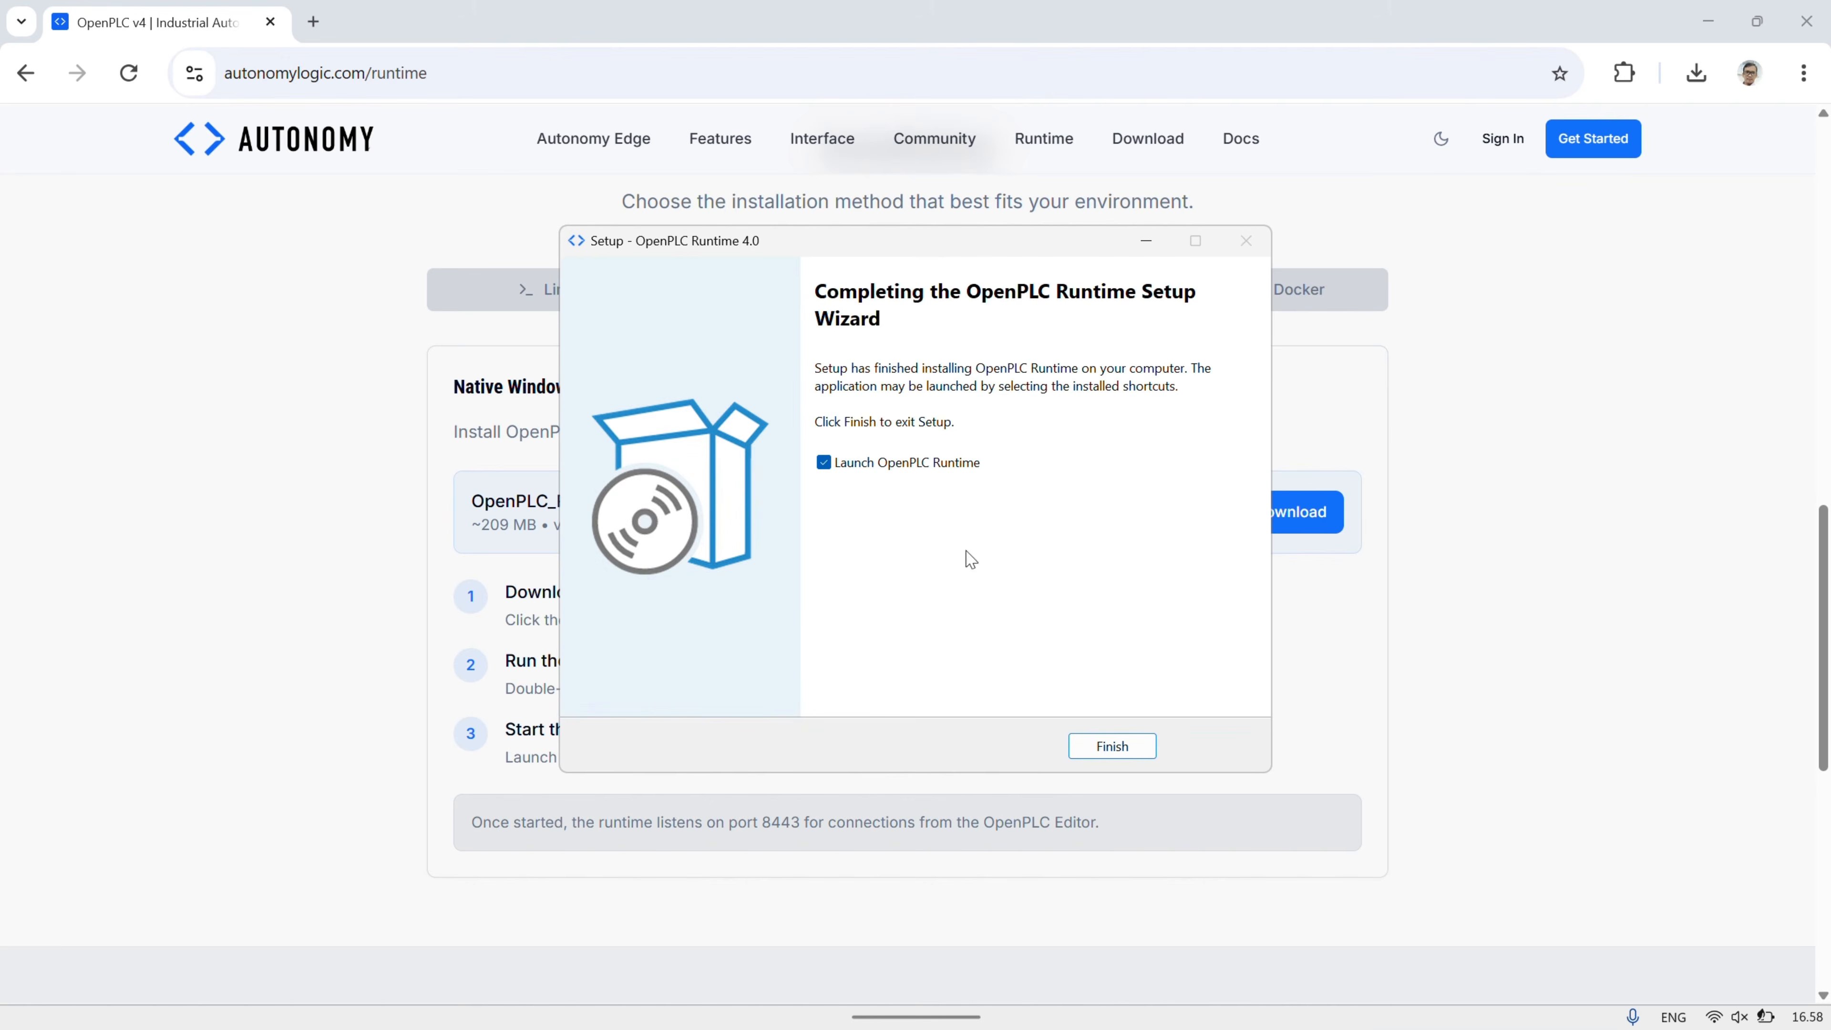
{"action": "left_click", "coordinate": [1088, 746]}
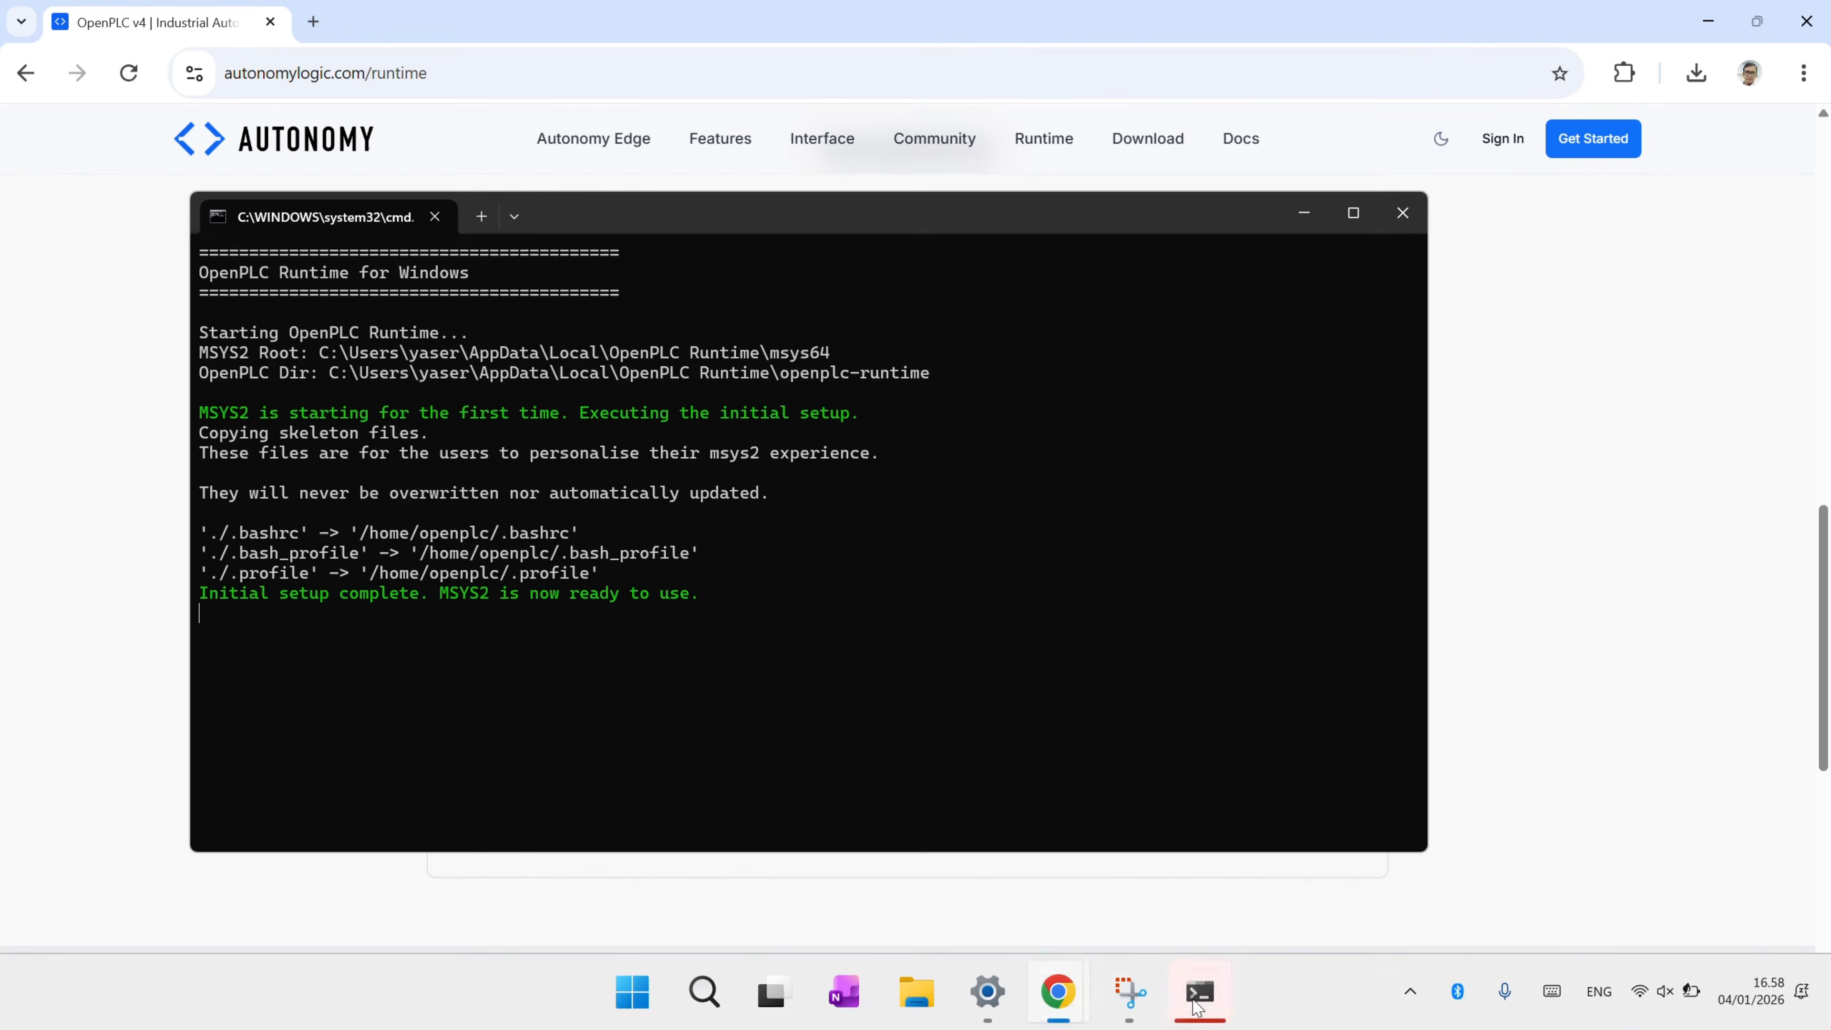
- Bring up the runtime console and allow python3 through the Windows firewall for port 8443
{"action": "left_click", "coordinate": [1198, 1001]}
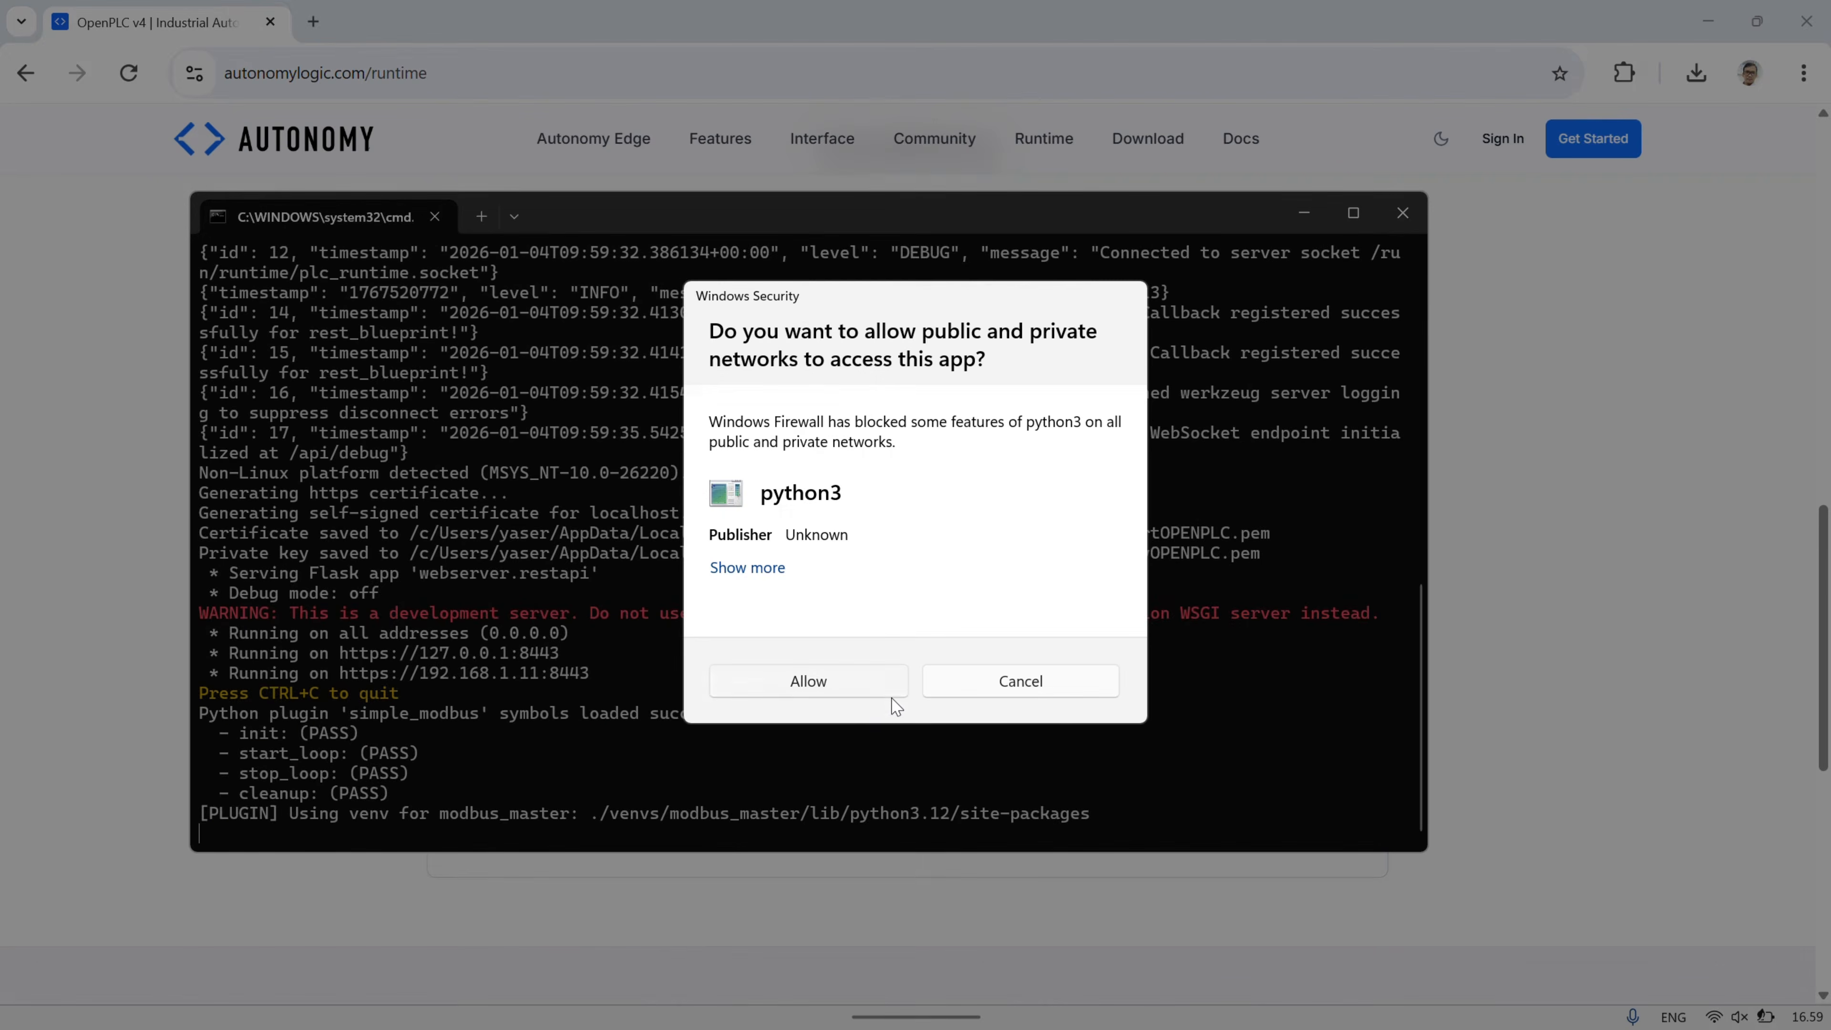
{"action": "left_click", "coordinate": [860, 681]}
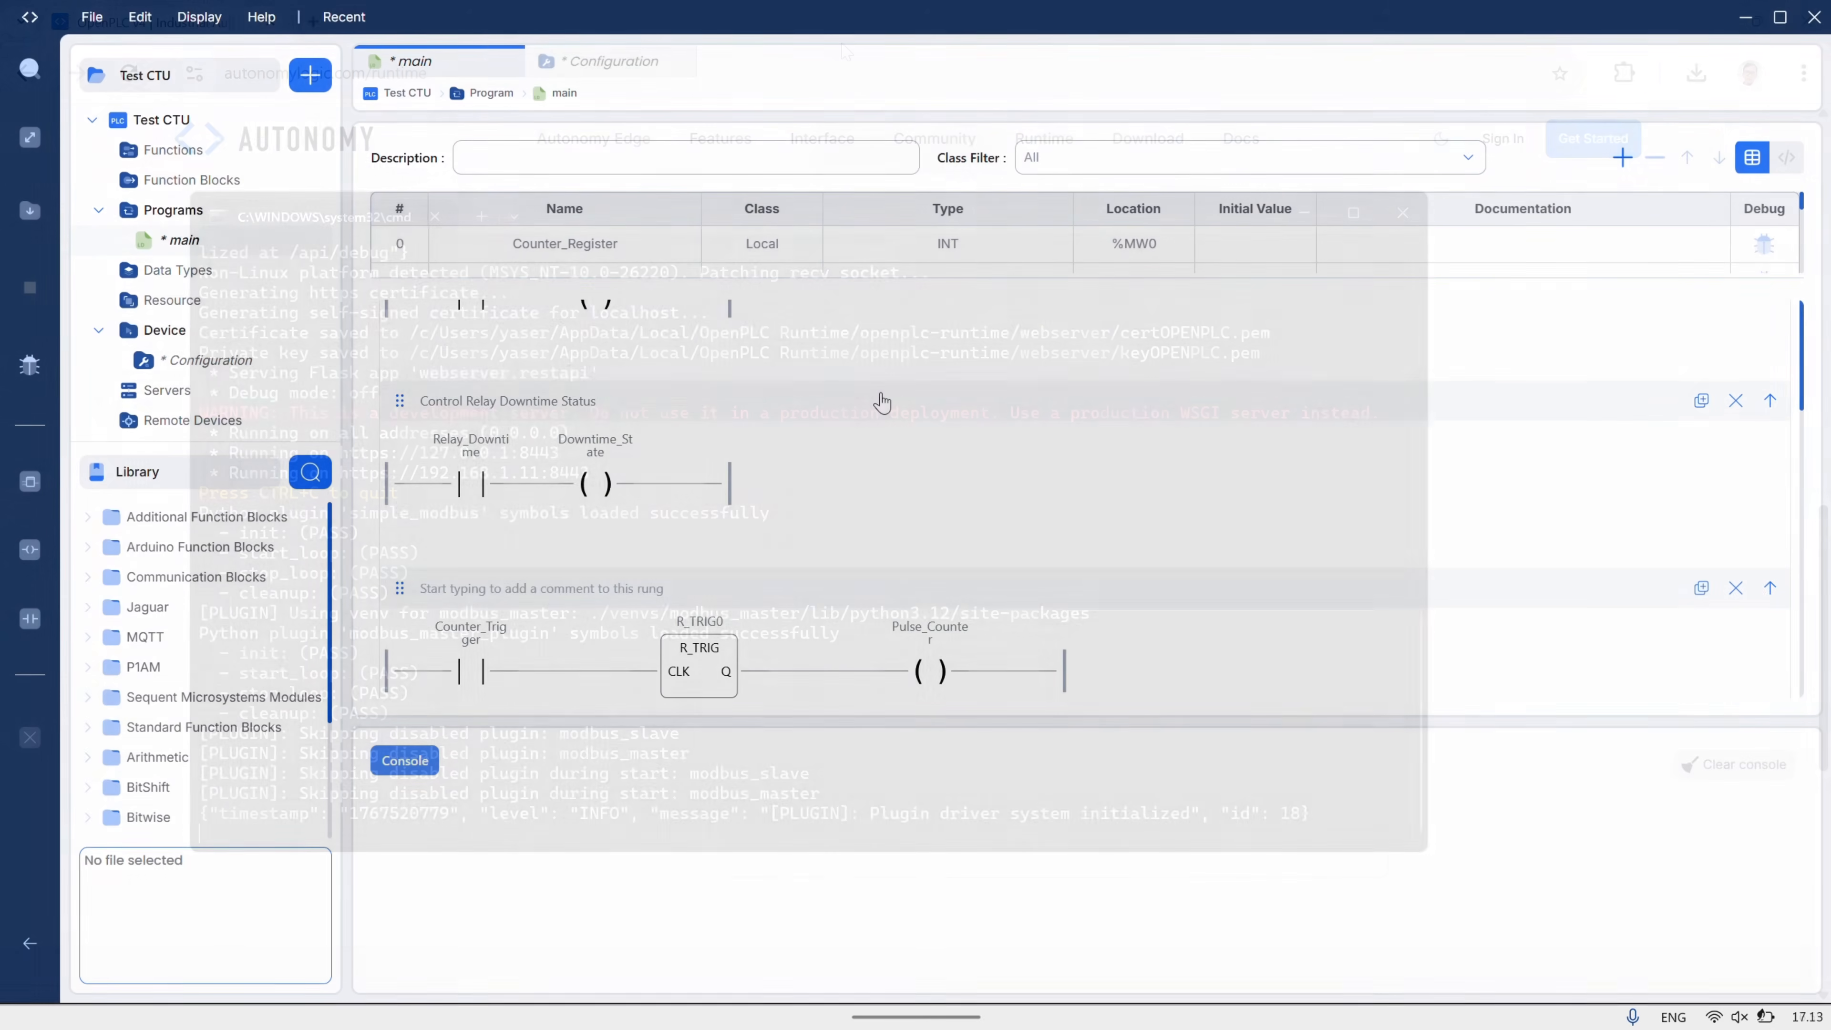
- Review the main program's ladder rungs and enlarge the variable table to show rows 0-7
{"action": "scroll", "coordinate": [881, 403], "scroll_direction": "down", "scroll_amount": 5}
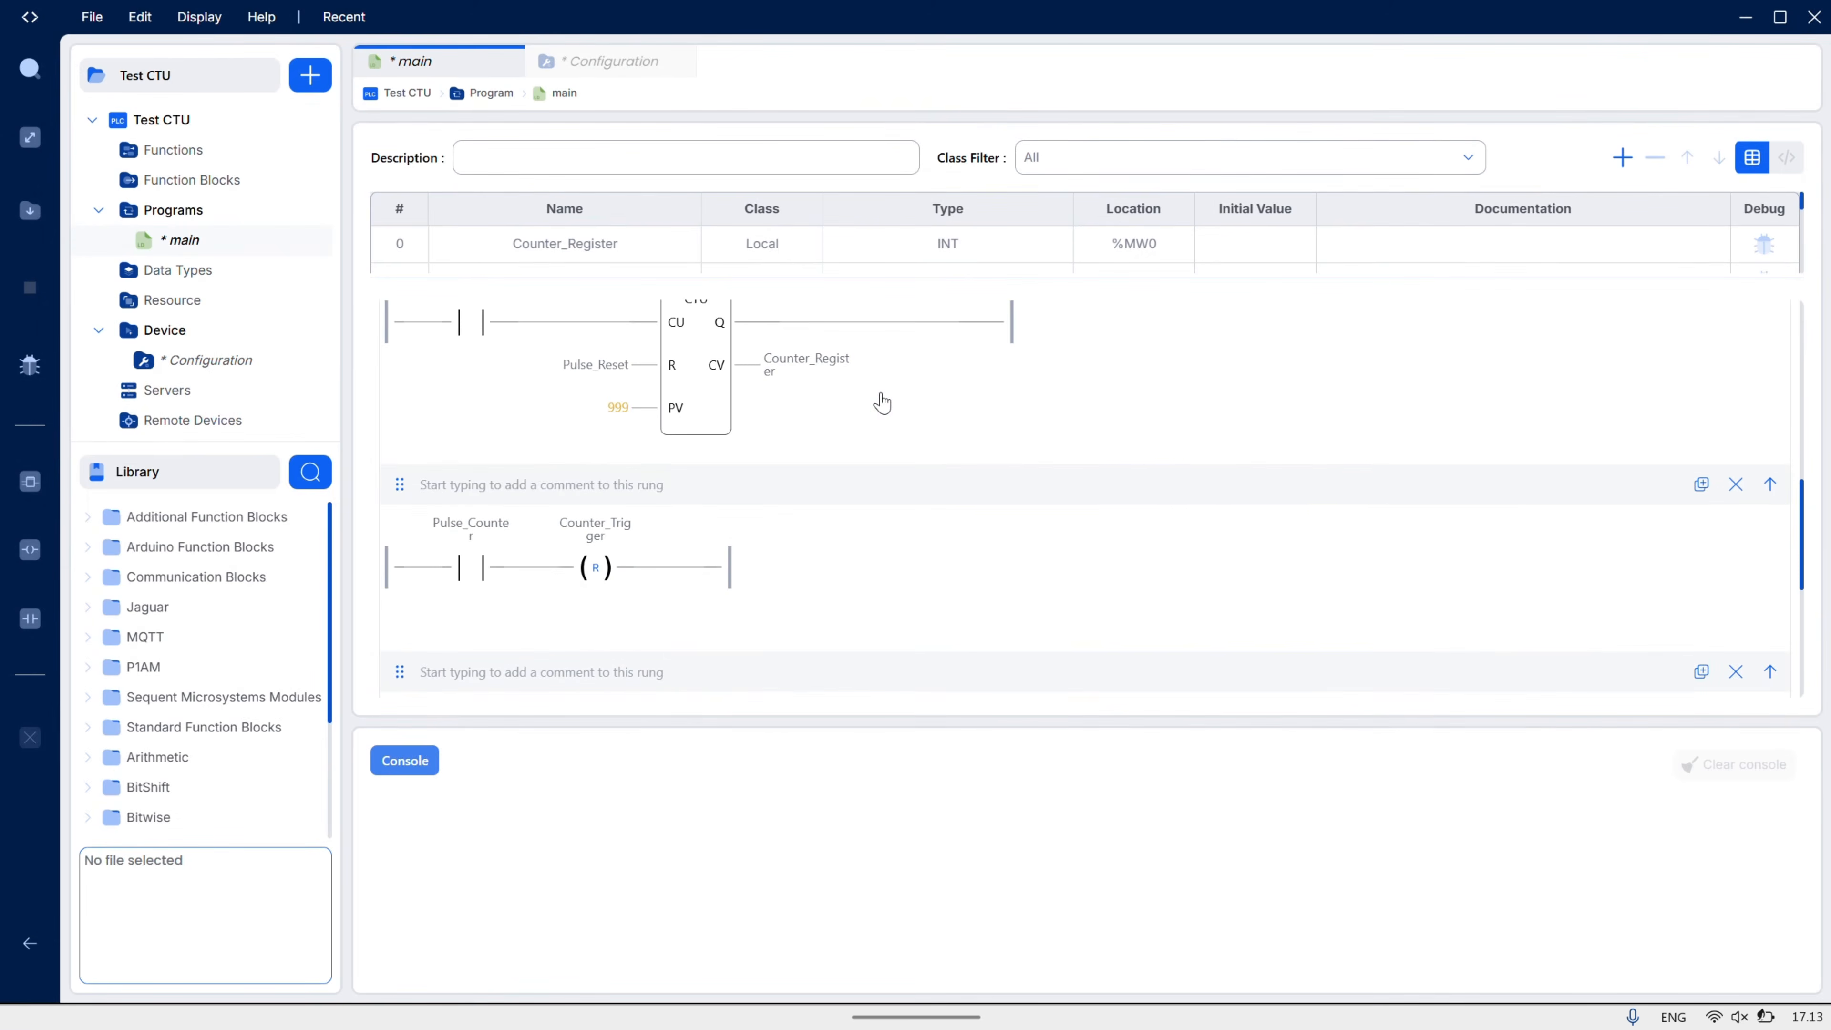
{"action": "scroll", "coordinate": [882, 402], "scroll_direction": "down", "scroll_amount": 3}
{"action": "scroll", "coordinate": [882, 403], "scroll_direction": "up", "scroll_amount": 6}
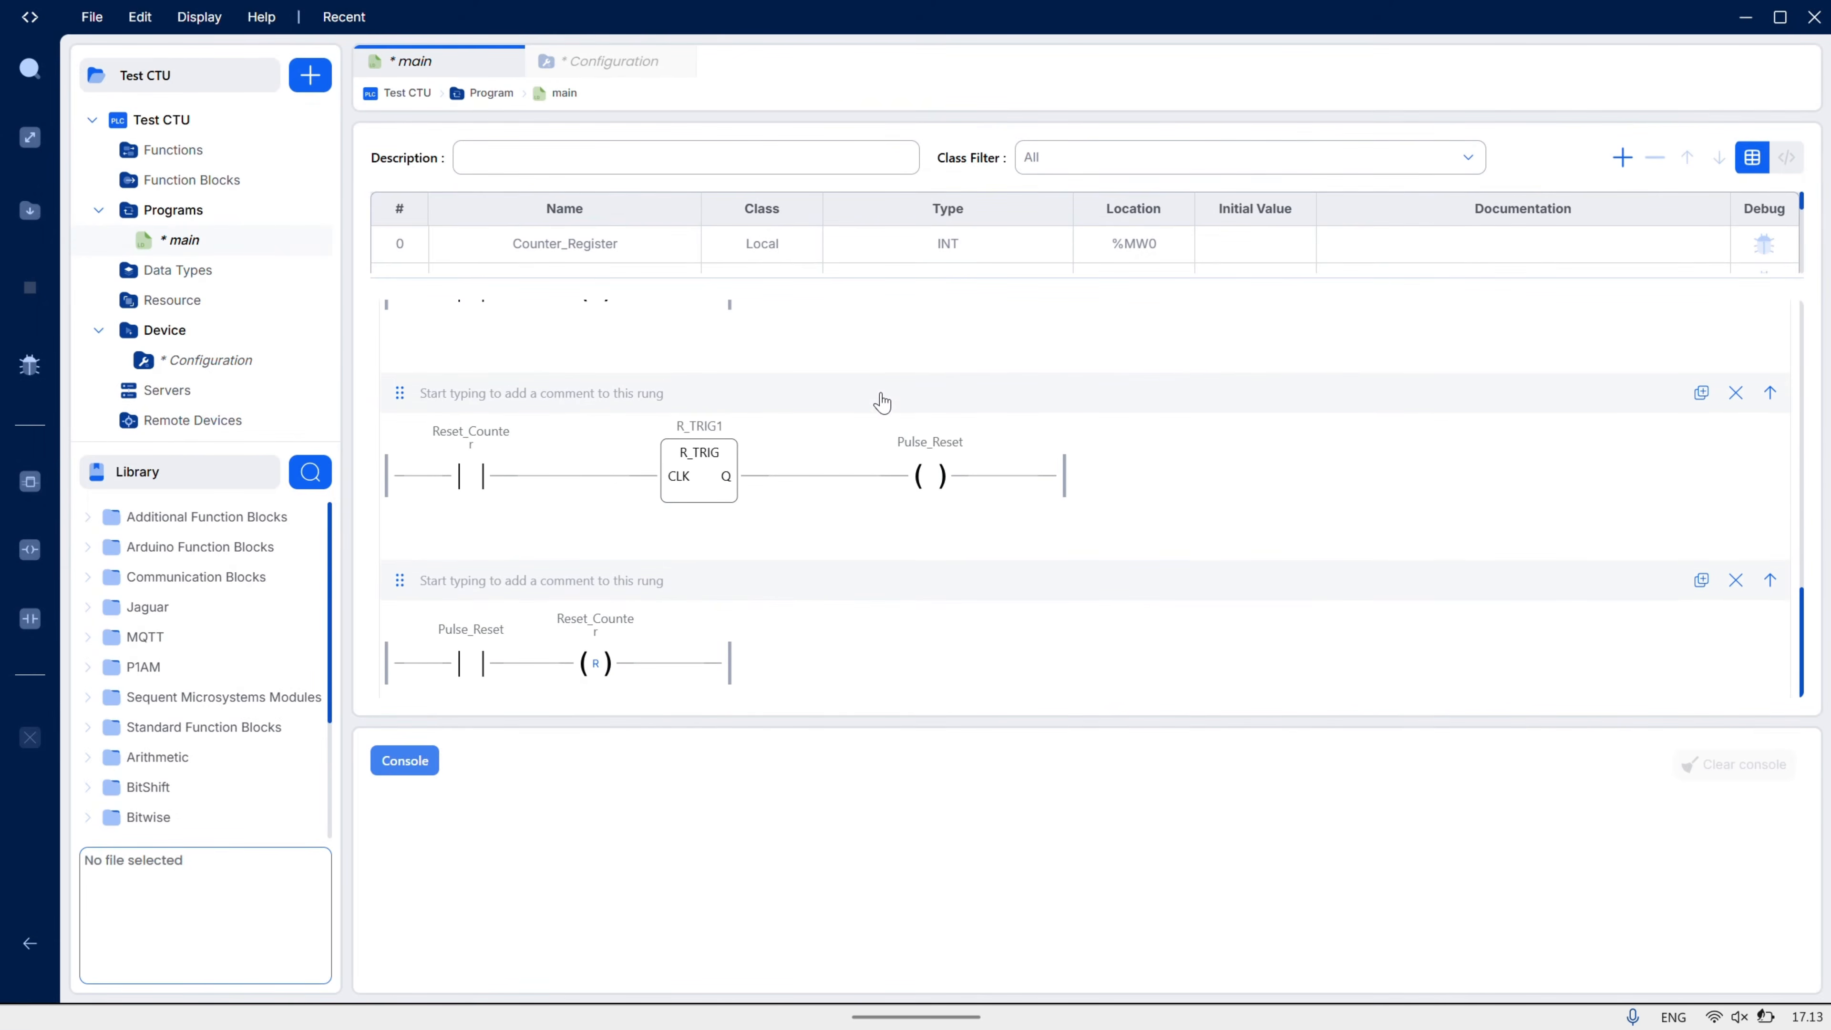
{"action": "scroll", "coordinate": [882, 403], "scroll_direction": "up", "scroll_amount": 3}
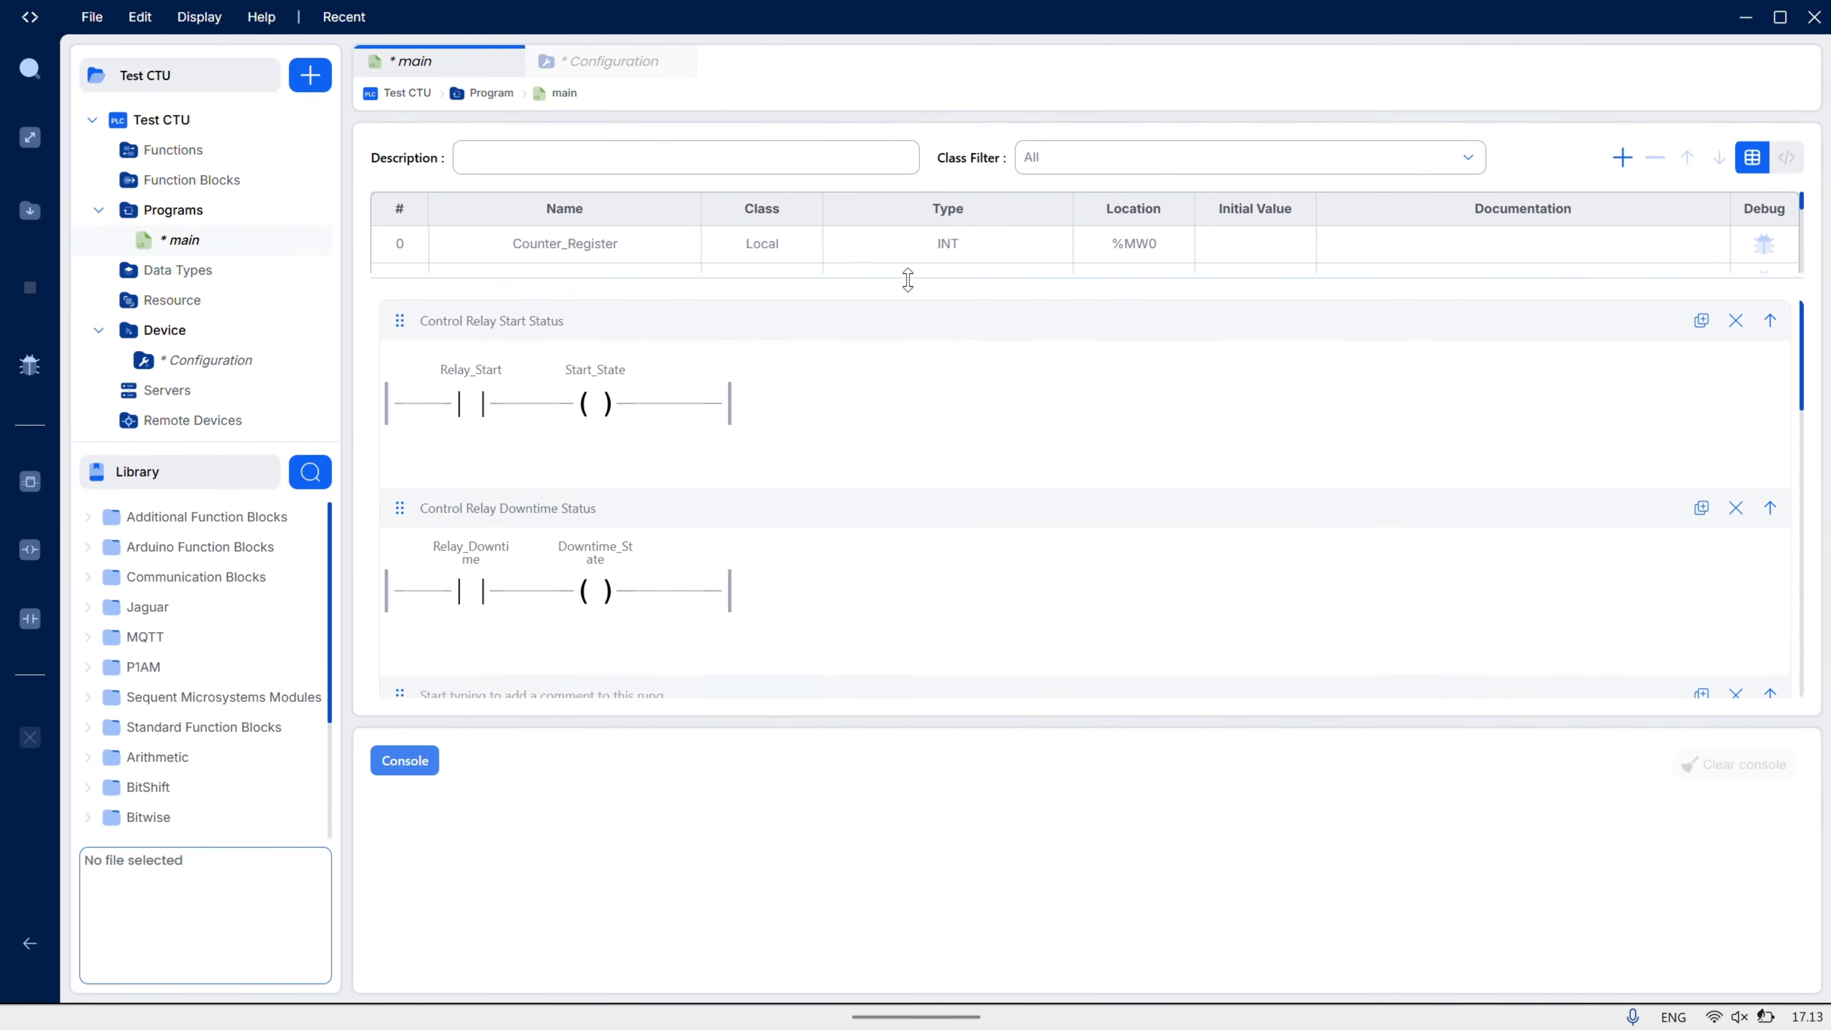
{"action": "left_click_drag", "start_coordinate": [908, 278], "coordinate": [908, 548]}
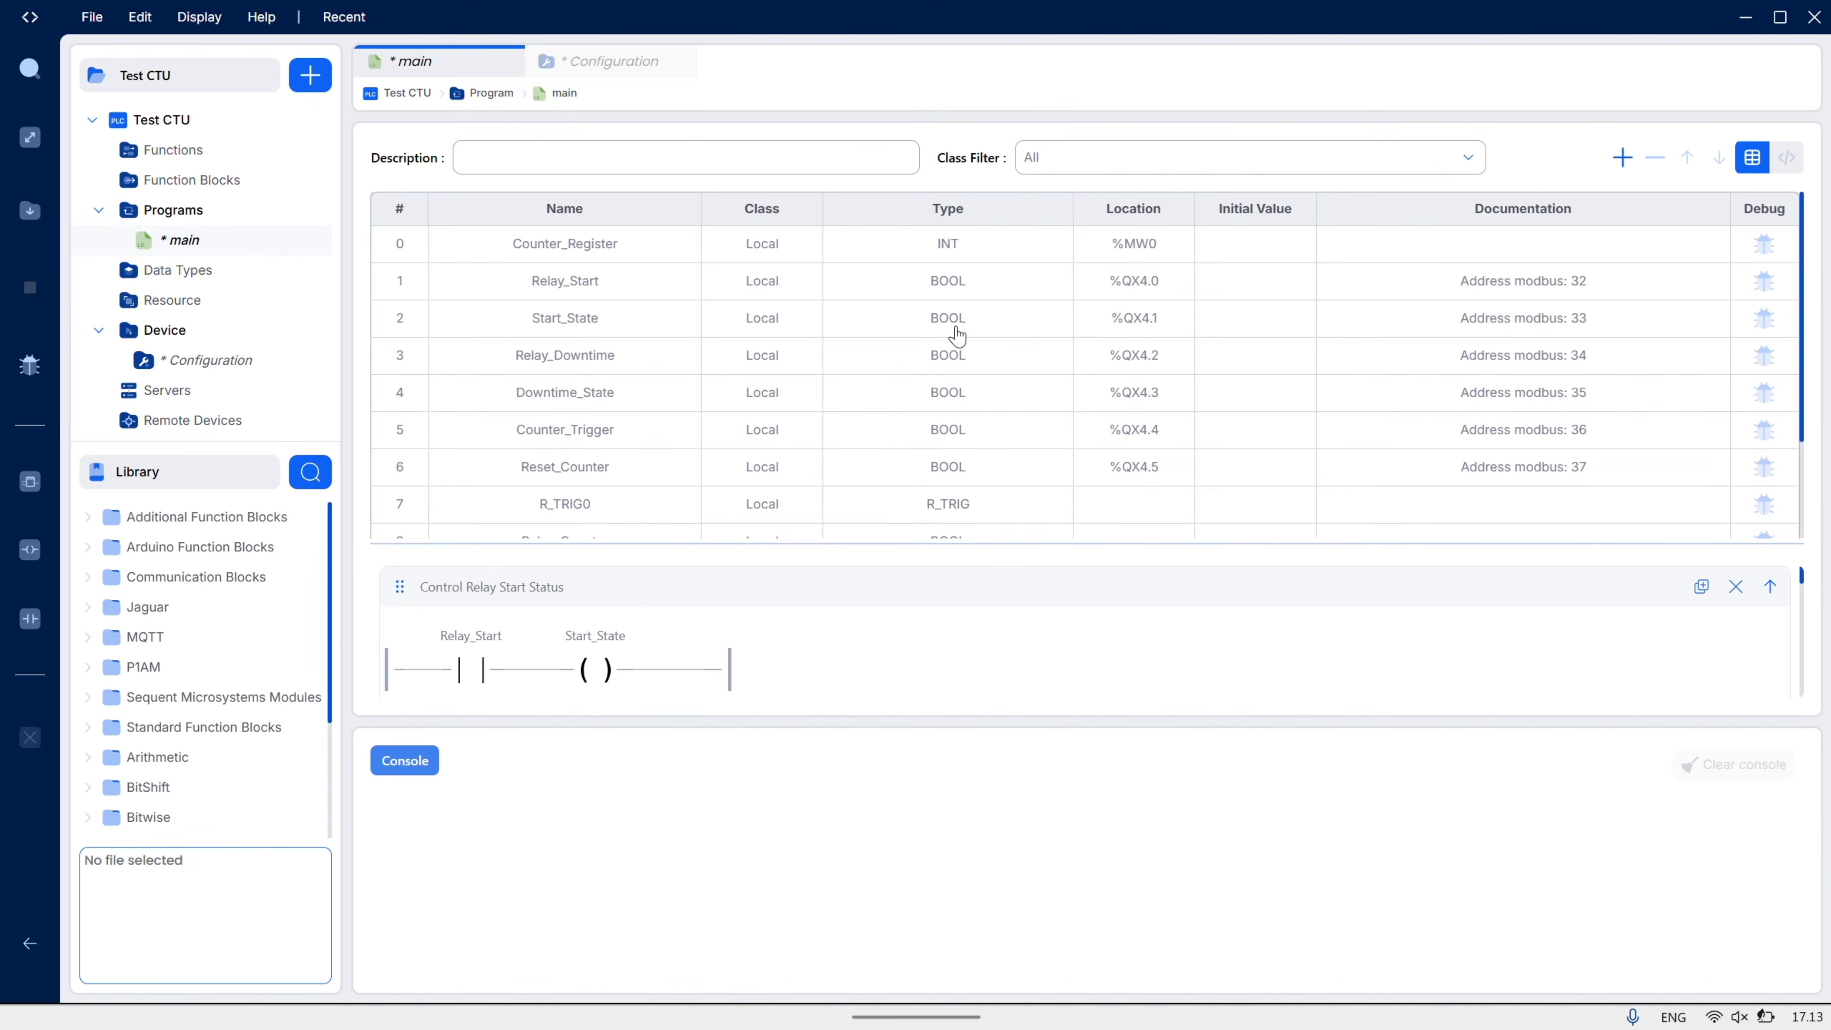
{"action": "scroll", "coordinate": [1067, 393], "scroll_direction": "down", "scroll_amount": 2}
{"action": "scroll", "coordinate": [1067, 392], "scroll_direction": "up", "scroll_amount": 3}
- In Device Configuration, target OpenPLC Runtime v4 at IP 127.0.0.1 and connect
{"action": "left_click", "coordinate": [253, 365]}
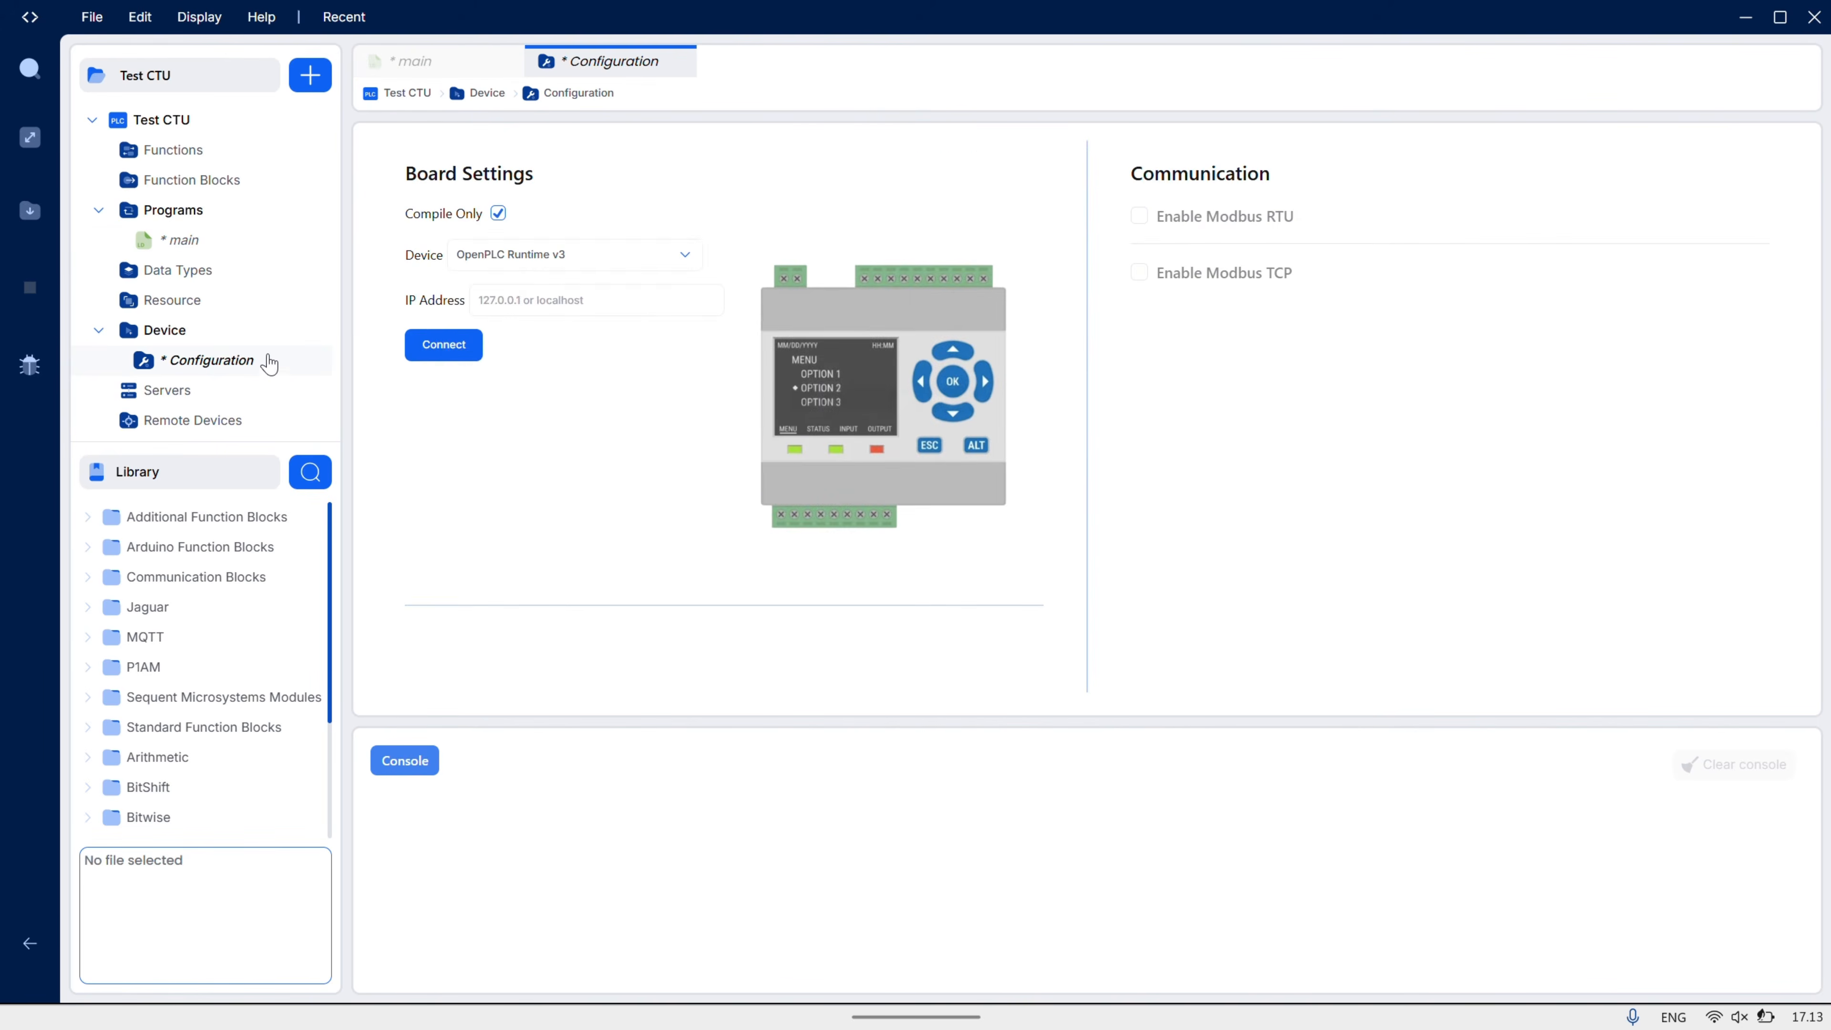
{"action": "left_click", "coordinate": [549, 269]}
{"action": "scroll", "coordinate": [563, 356], "scroll_direction": "up", "scroll_amount": 2}
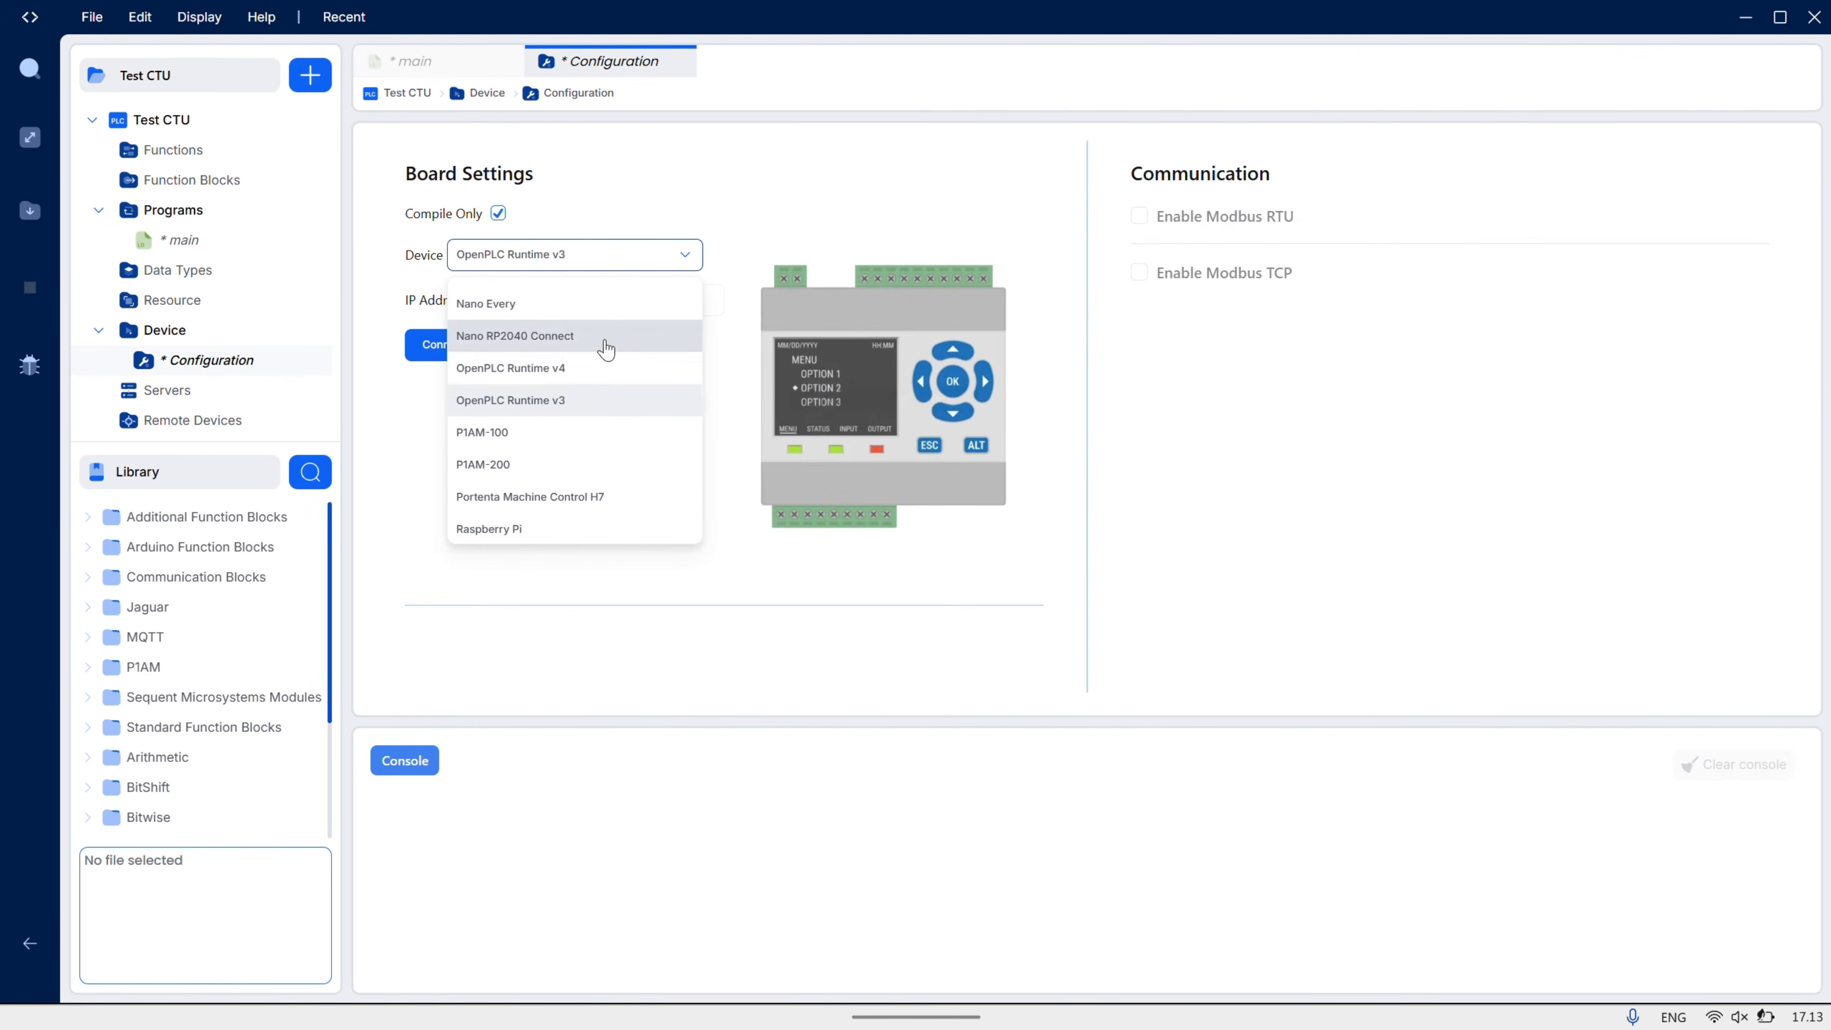
{"action": "left_click", "coordinate": [606, 372]}
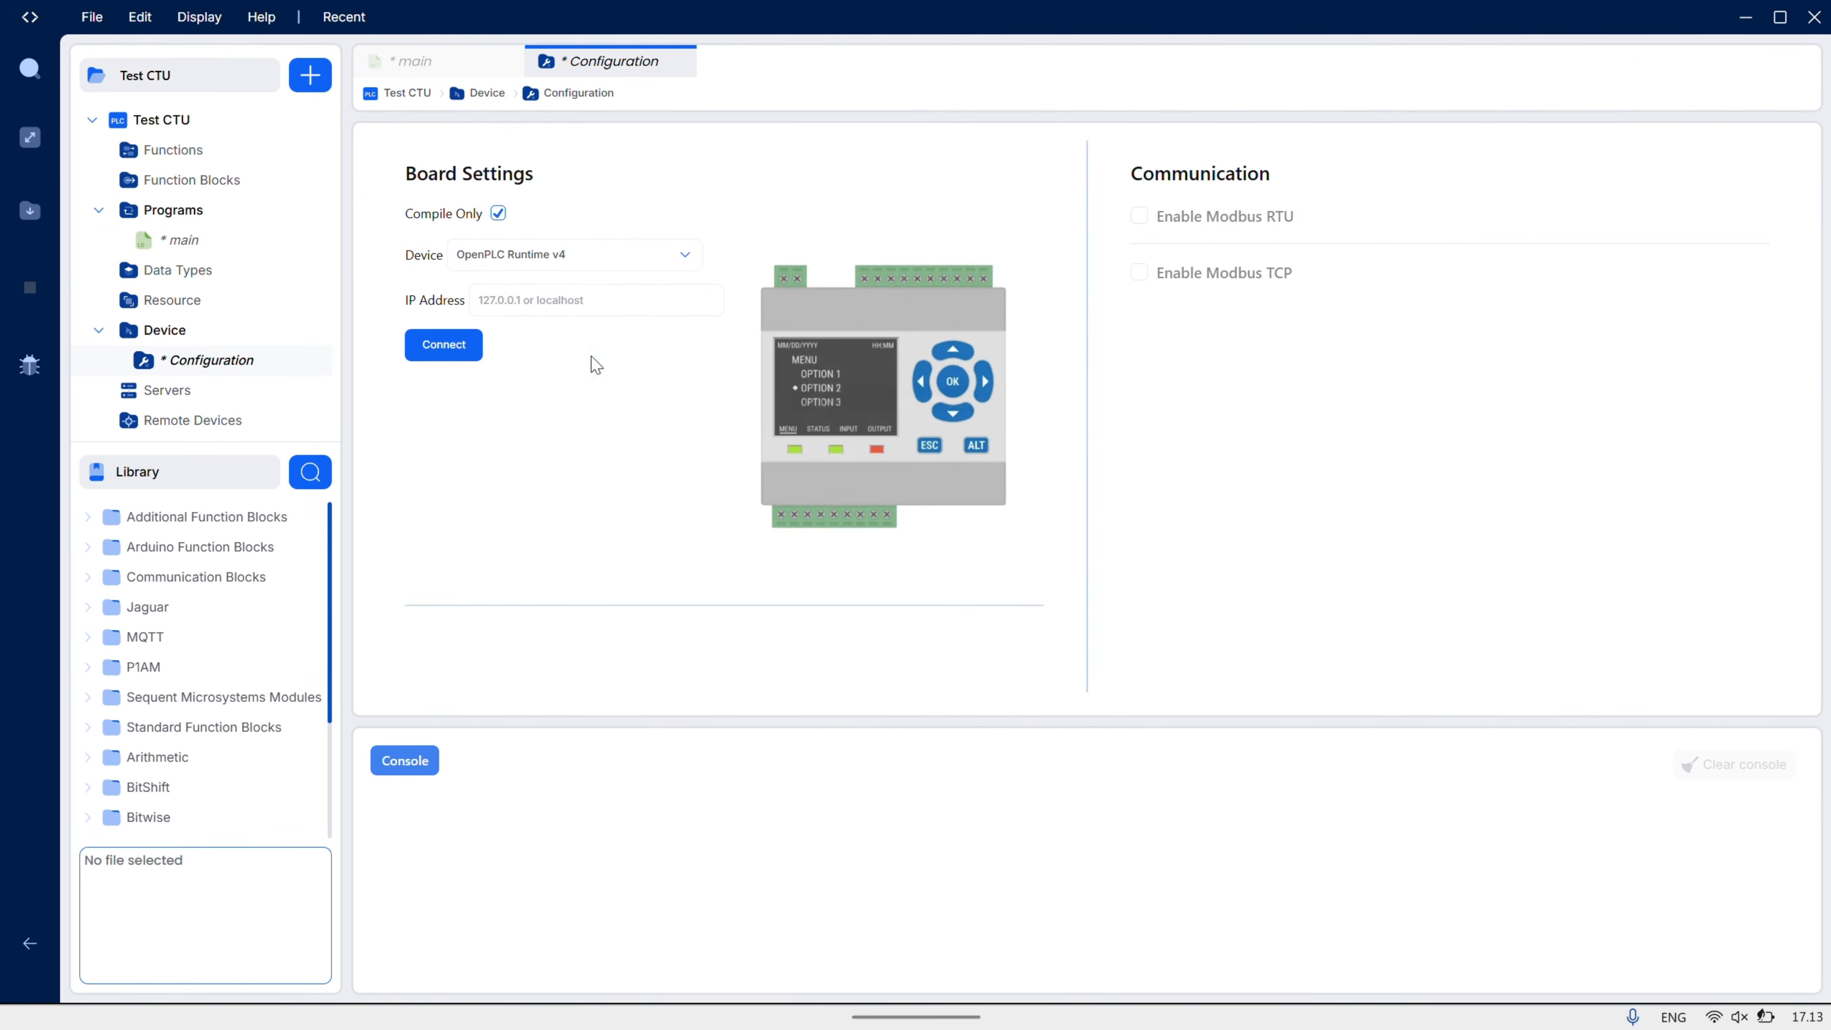
{"action": "left_click", "coordinate": [560, 297]}
{"action": "type", "text": "127.0.0.1"}
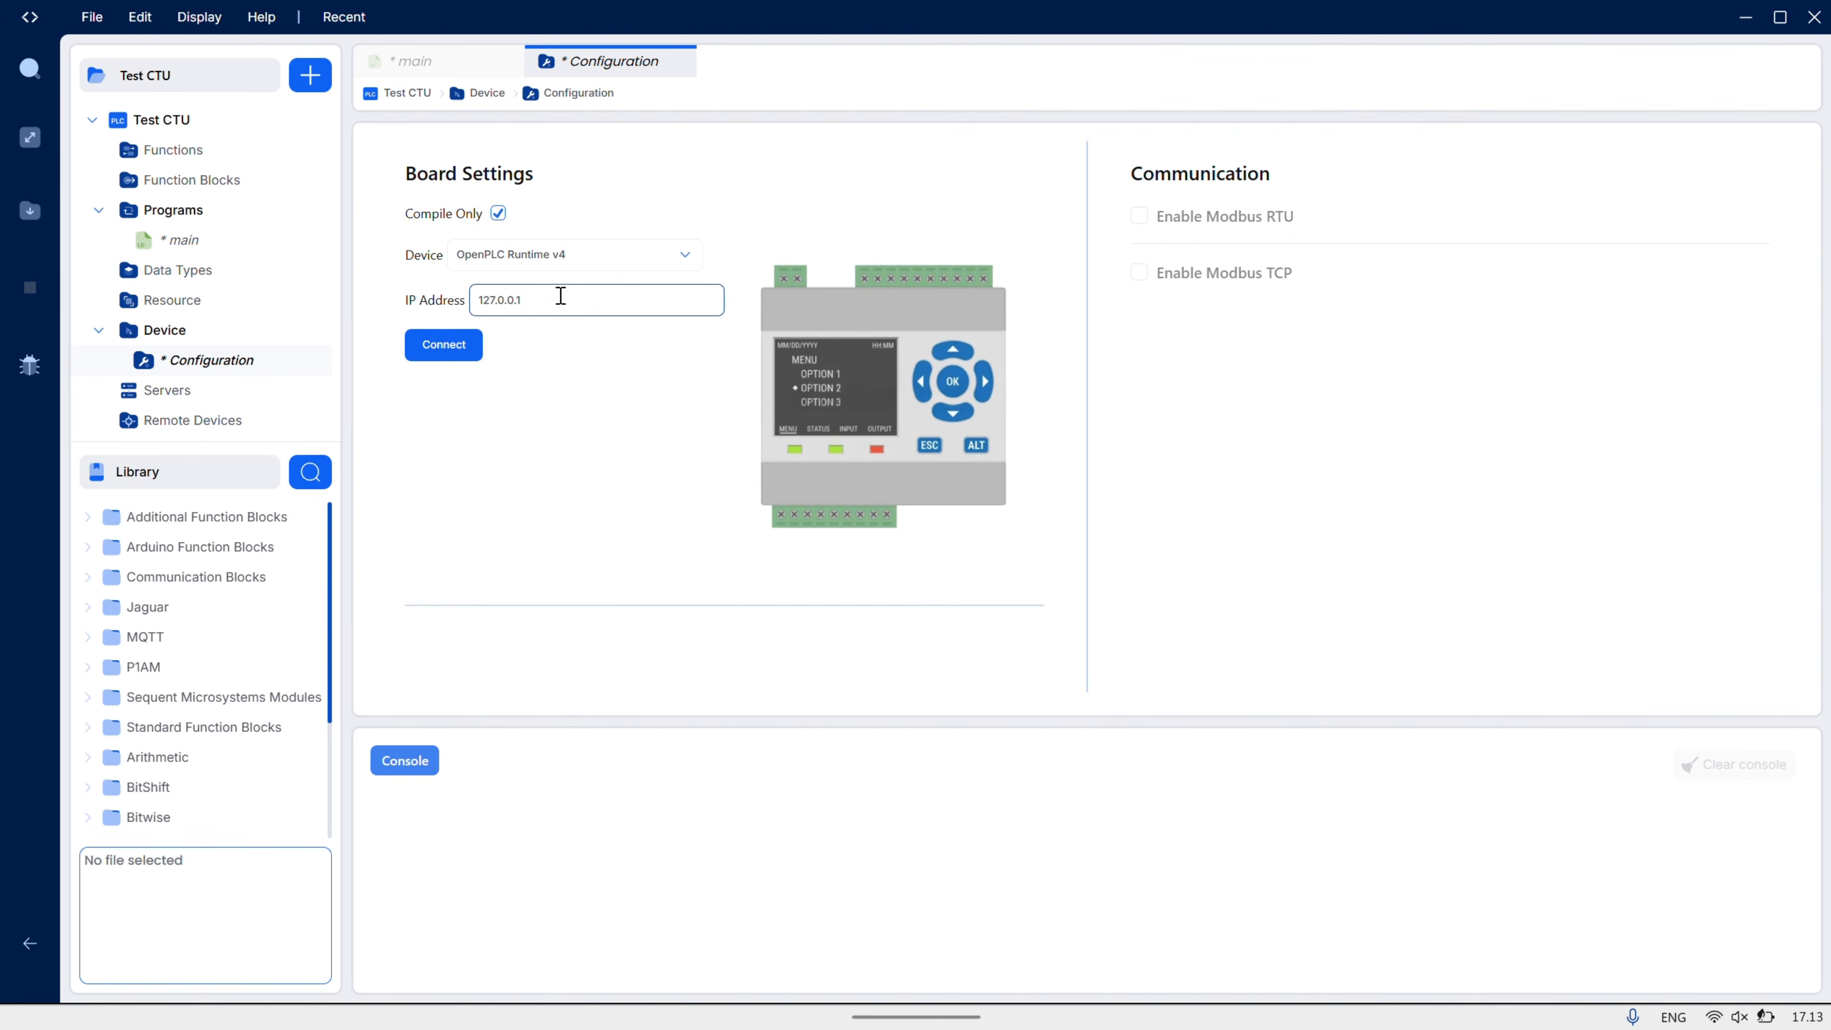
{"action": "left_click", "coordinate": [440, 345]}
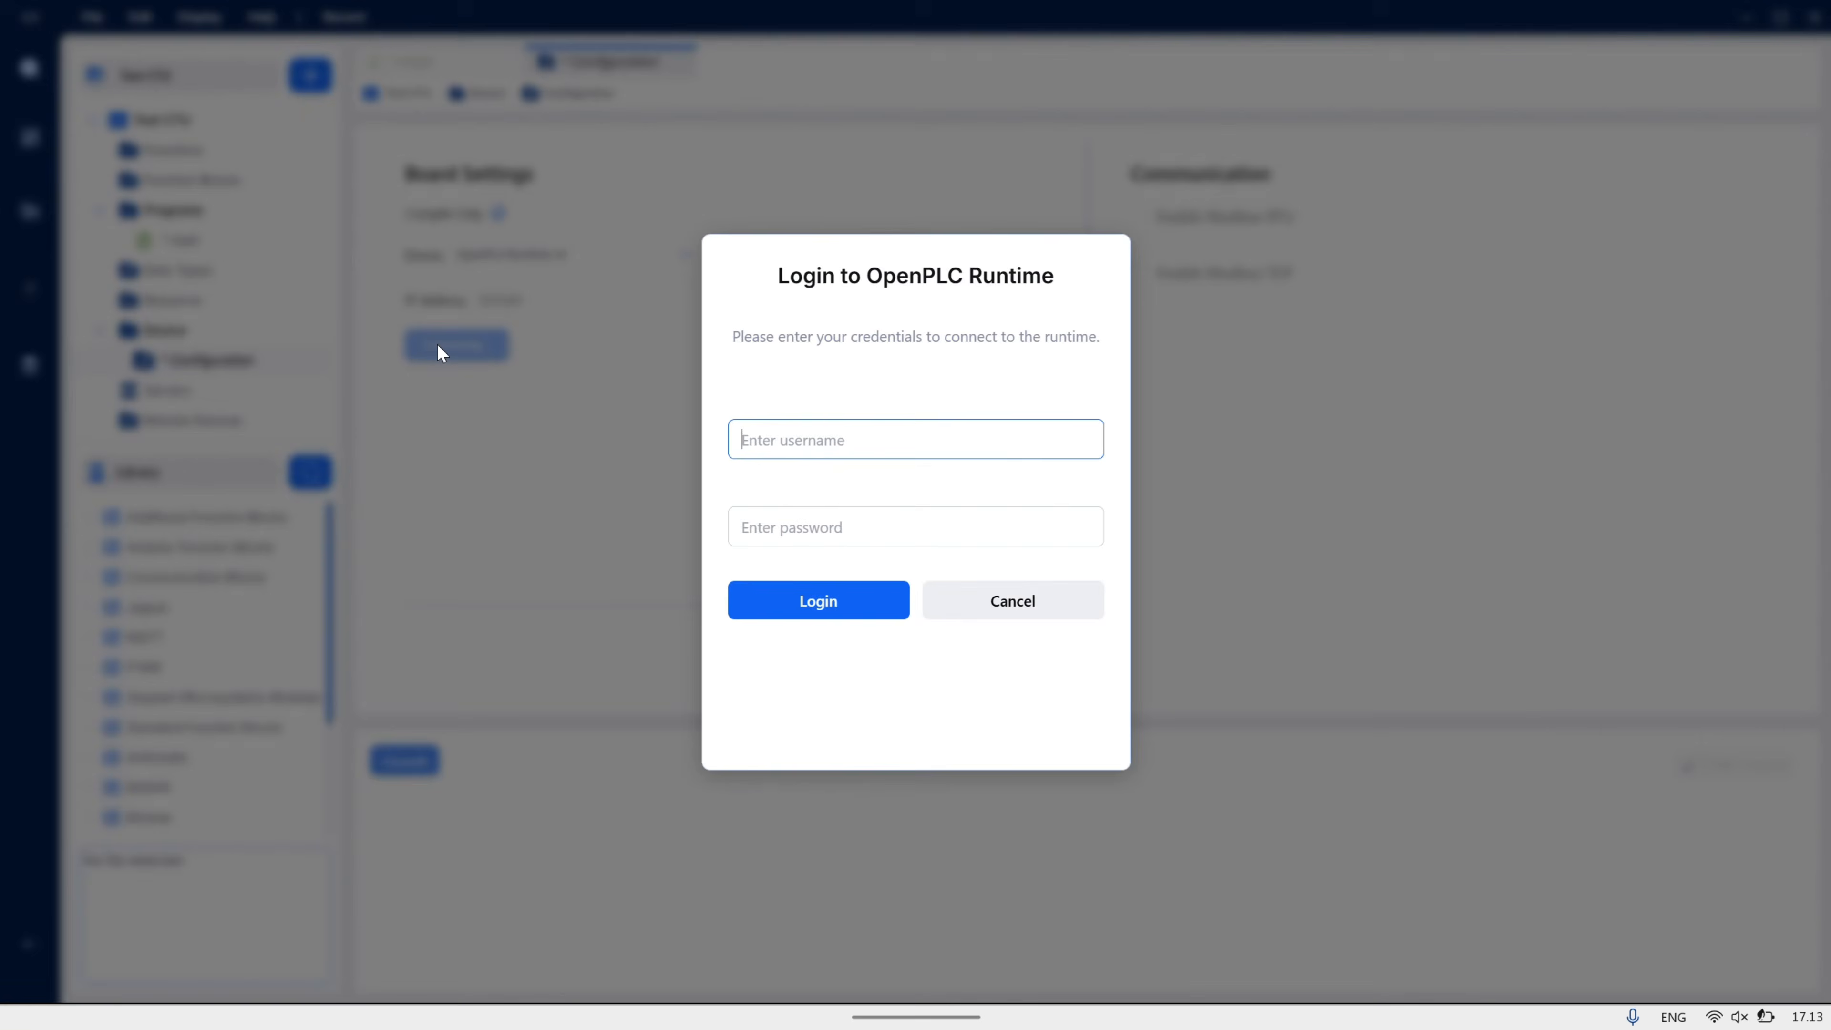
- Log in to the runtime with its username and password, reaching PLC: RUNNING
{"action": "type", "text": "openplc"}
{"action": "key", "text": "Tab"}
{"action": "type", "text": "ope"}
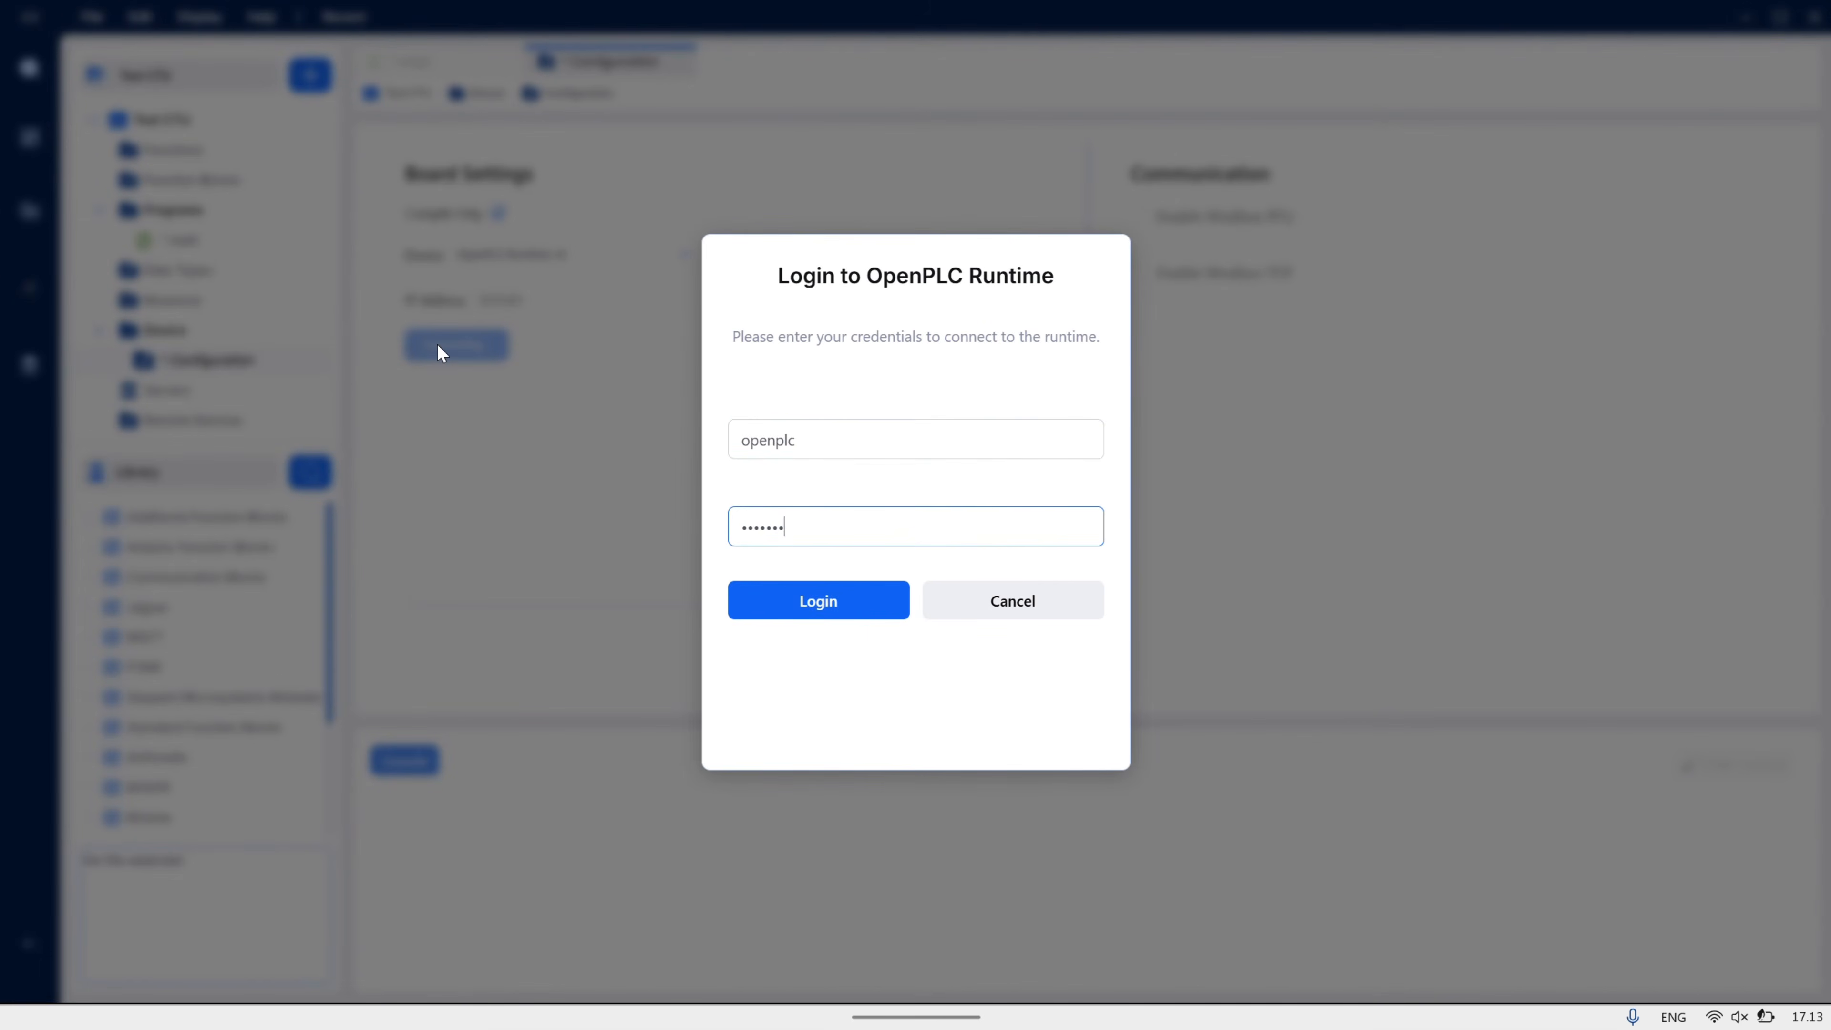
{"action": "type", "text": "nplc"}
{"action": "left_click", "coordinate": [829, 601]}
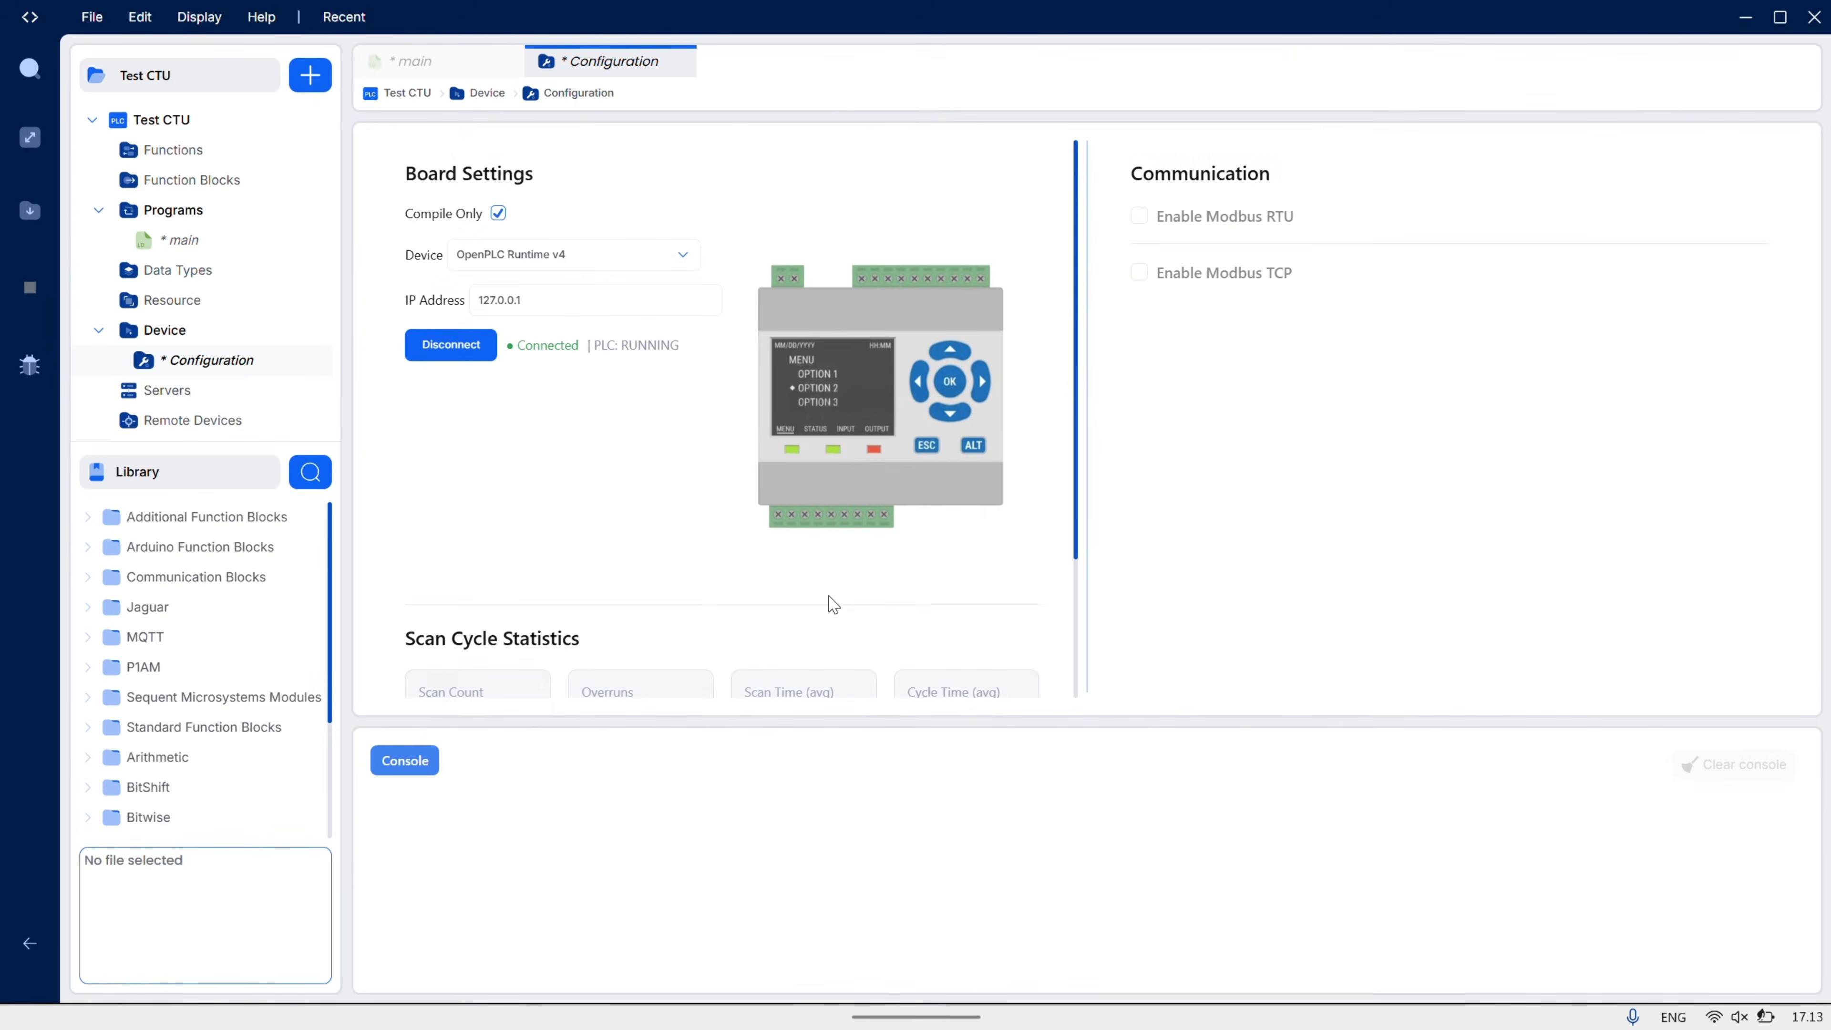
- Compile Test CTU with Compile Only enabled, then switch Compile Only back off
{"action": "left_click", "coordinate": [499, 214]}
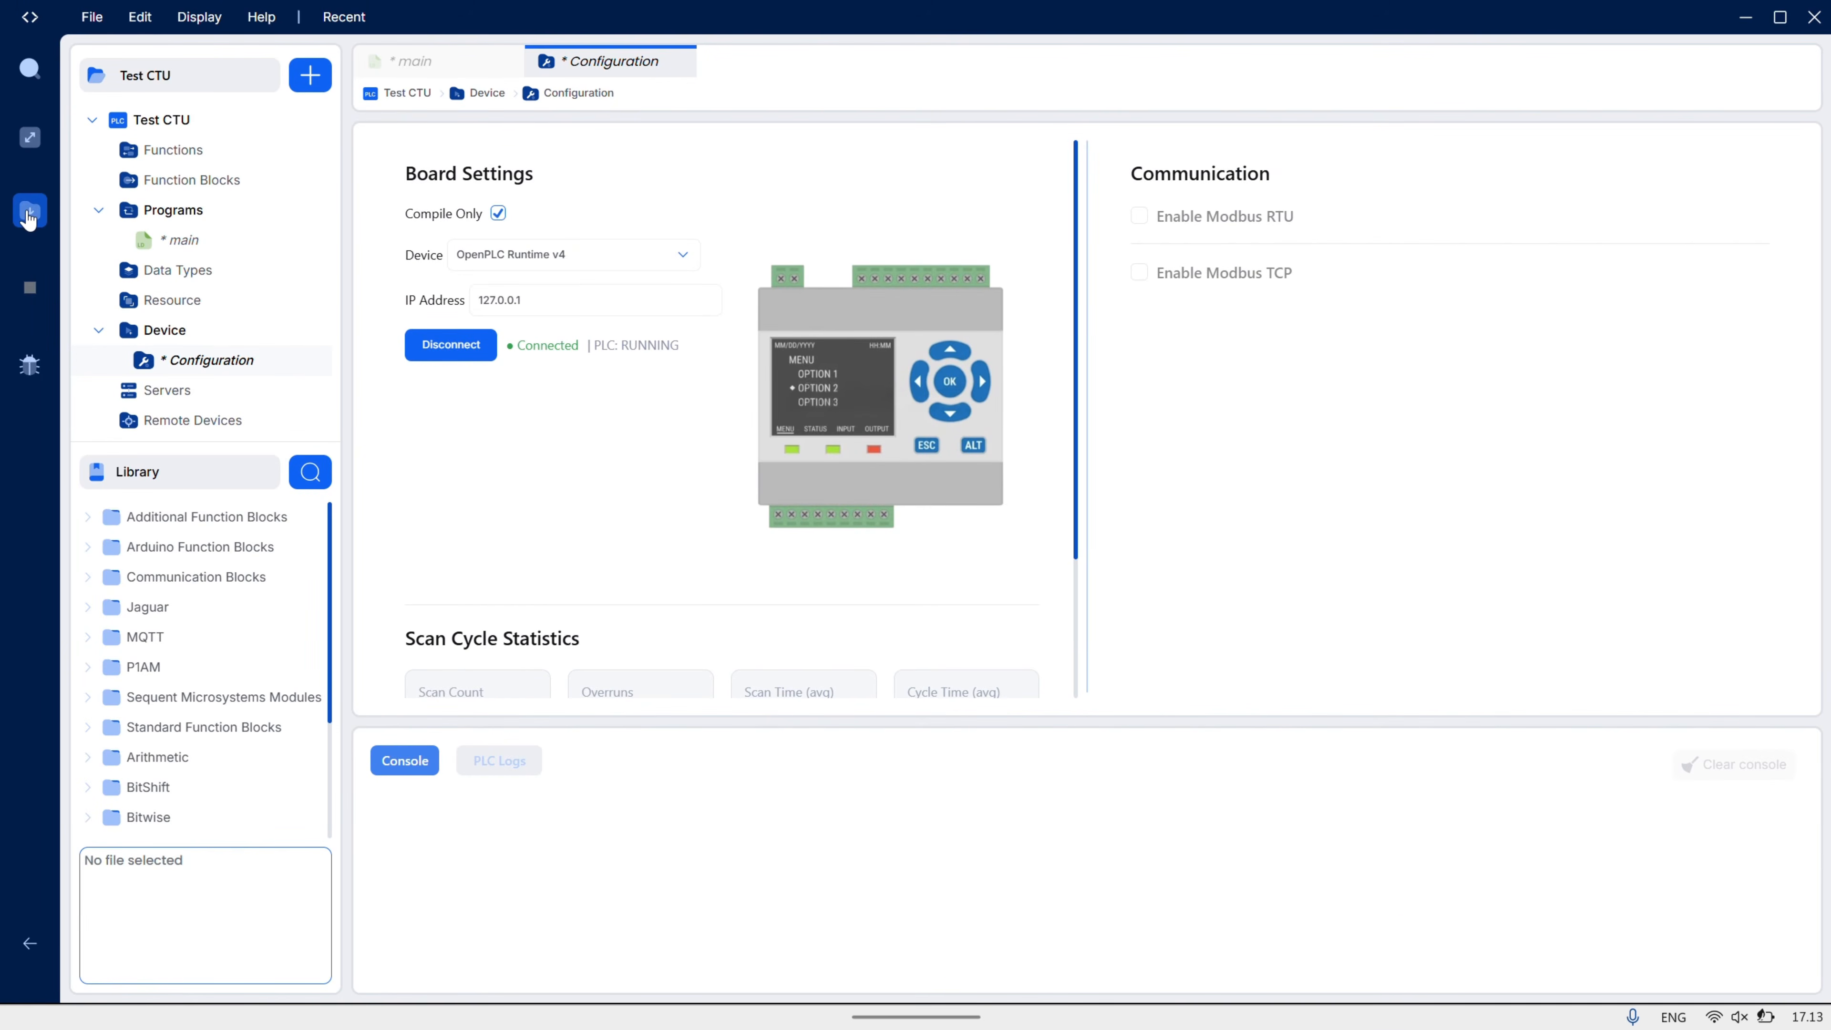
{"action": "left_click", "coordinate": [29, 213]}
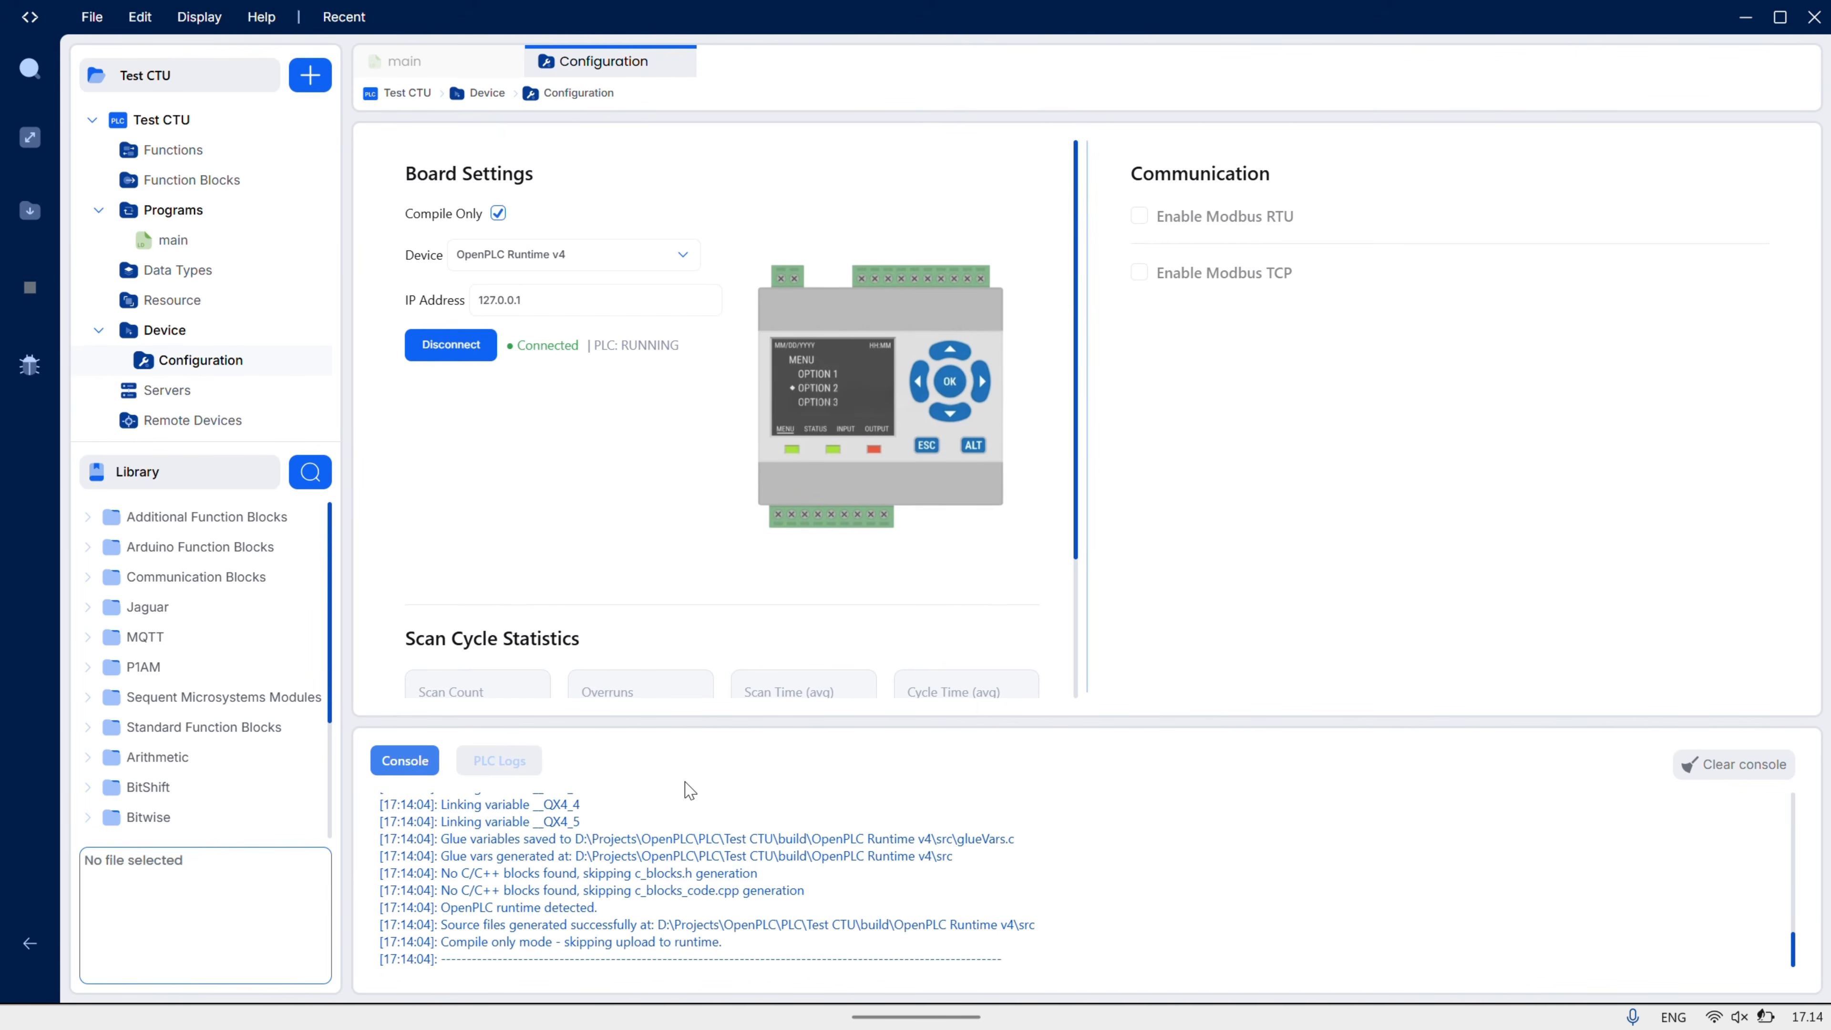
{"action": "left_click", "coordinate": [498, 212]}
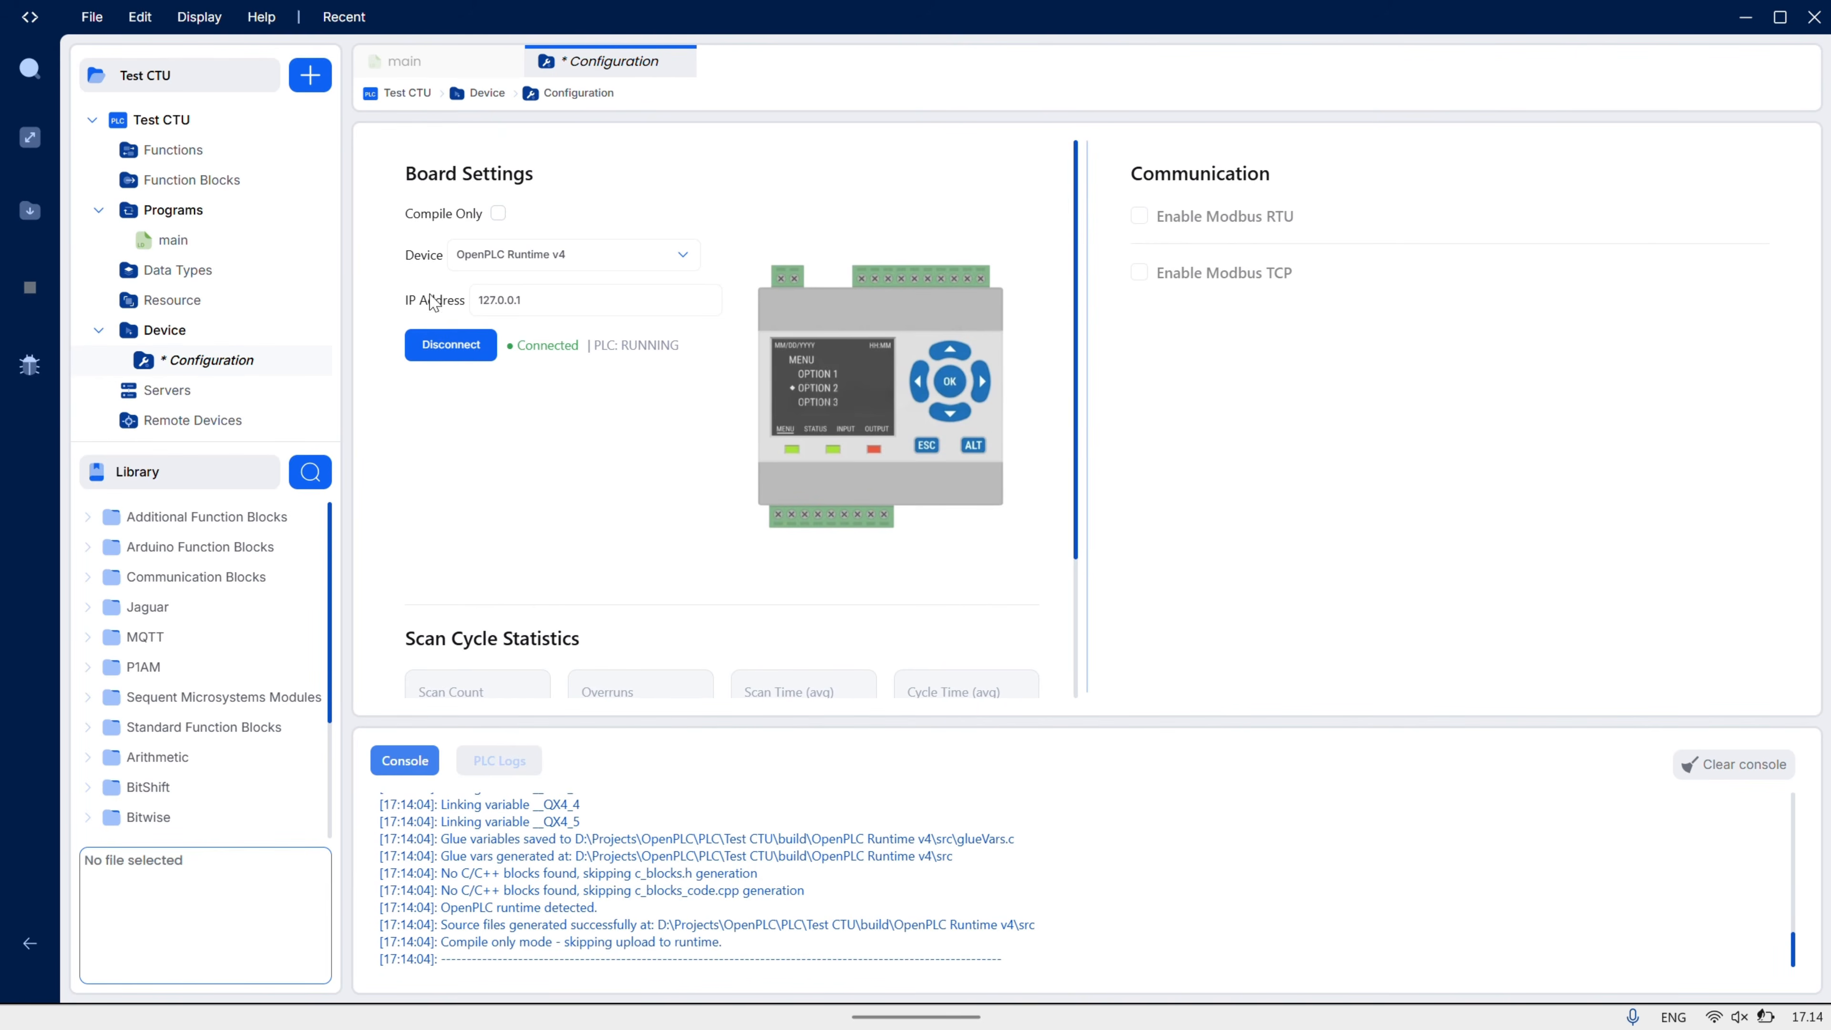
- Rebuild Test CTU and confirm the Program Mismatch prompt to upload it to the runtime
{"action": "left_click", "coordinate": [30, 365]}
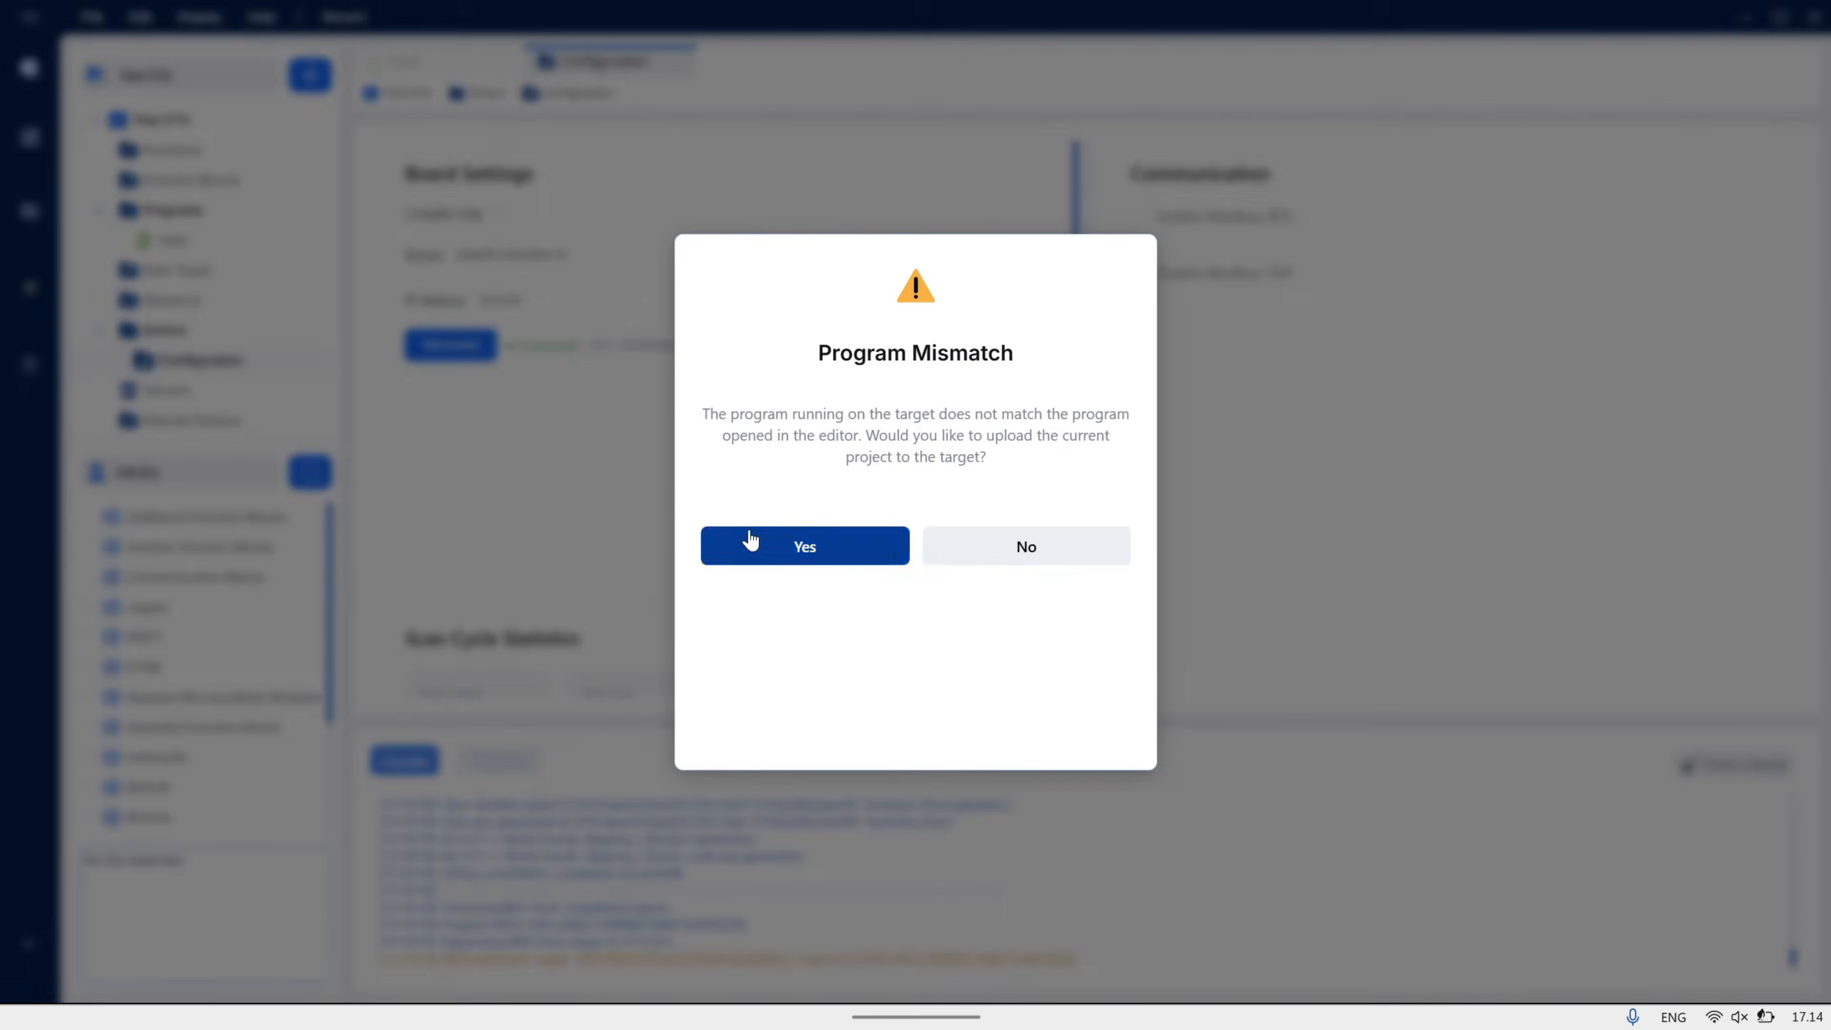
{"action": "left_click", "coordinate": [750, 542]}
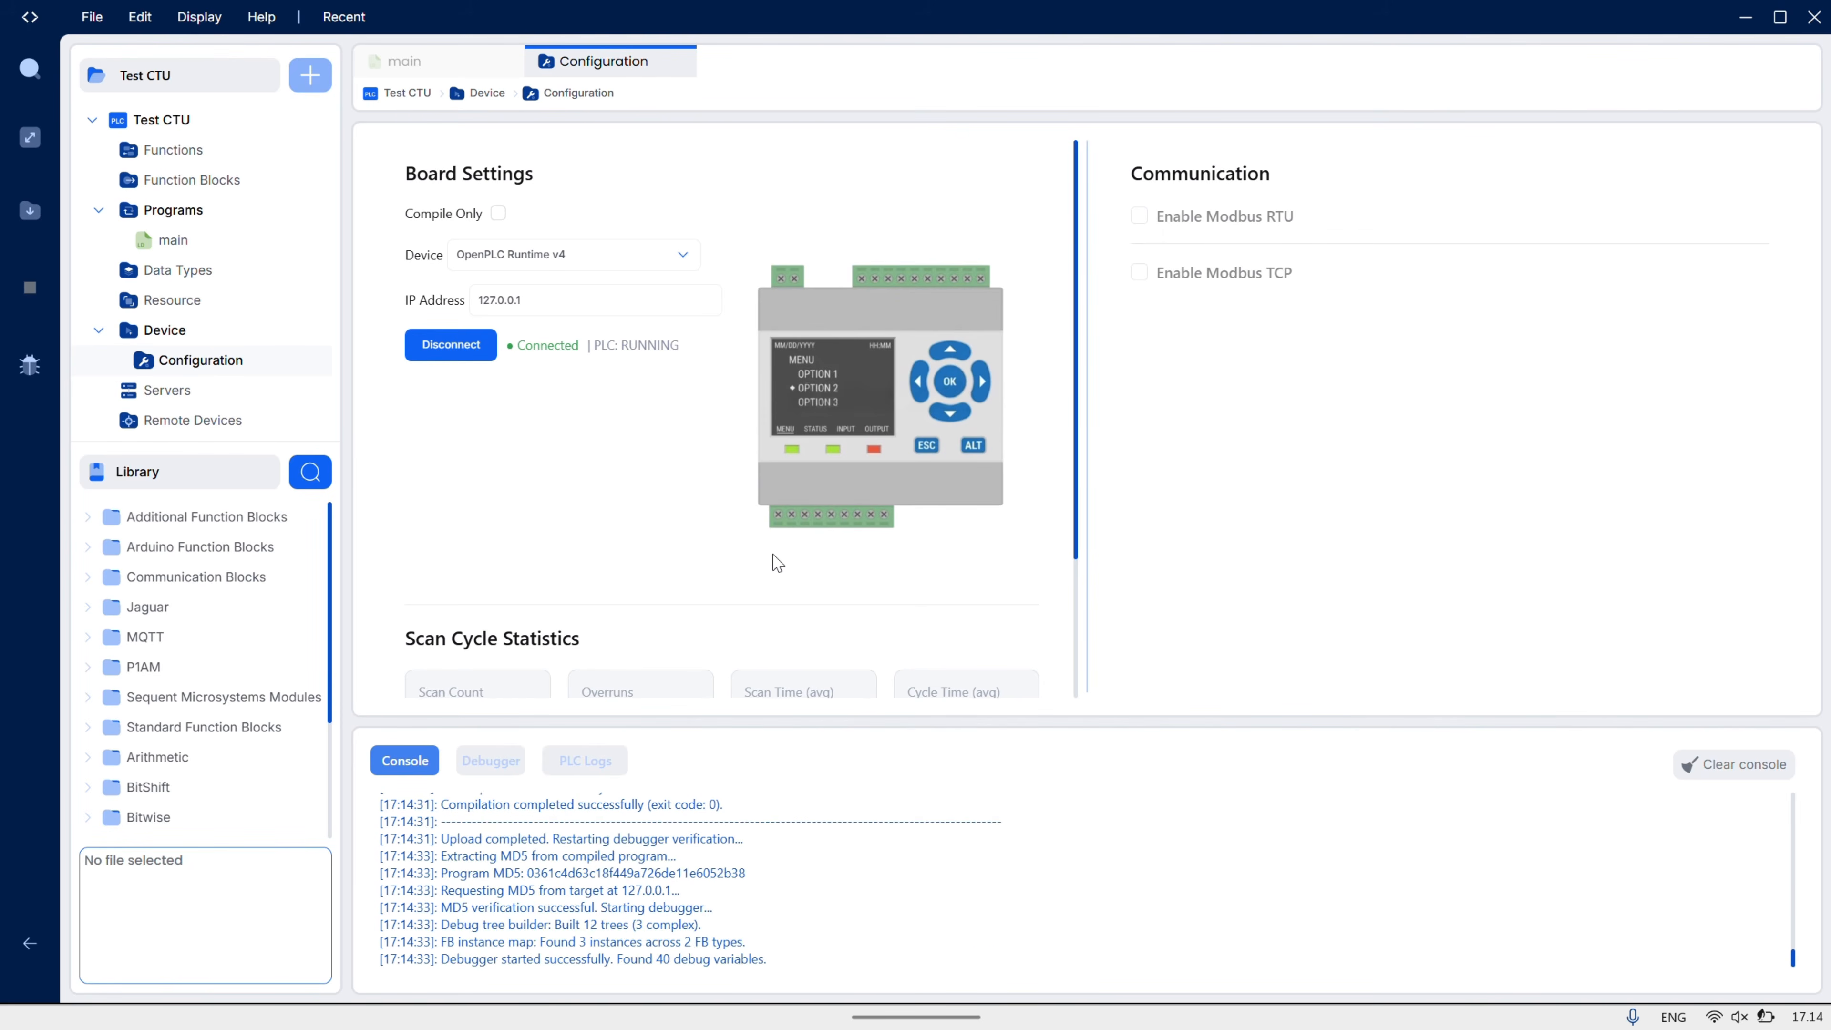
- Open main, enlarge the variable table, and mark Counter_Register and Start_State for debug watching
{"action": "left_click", "coordinate": [177, 240]}
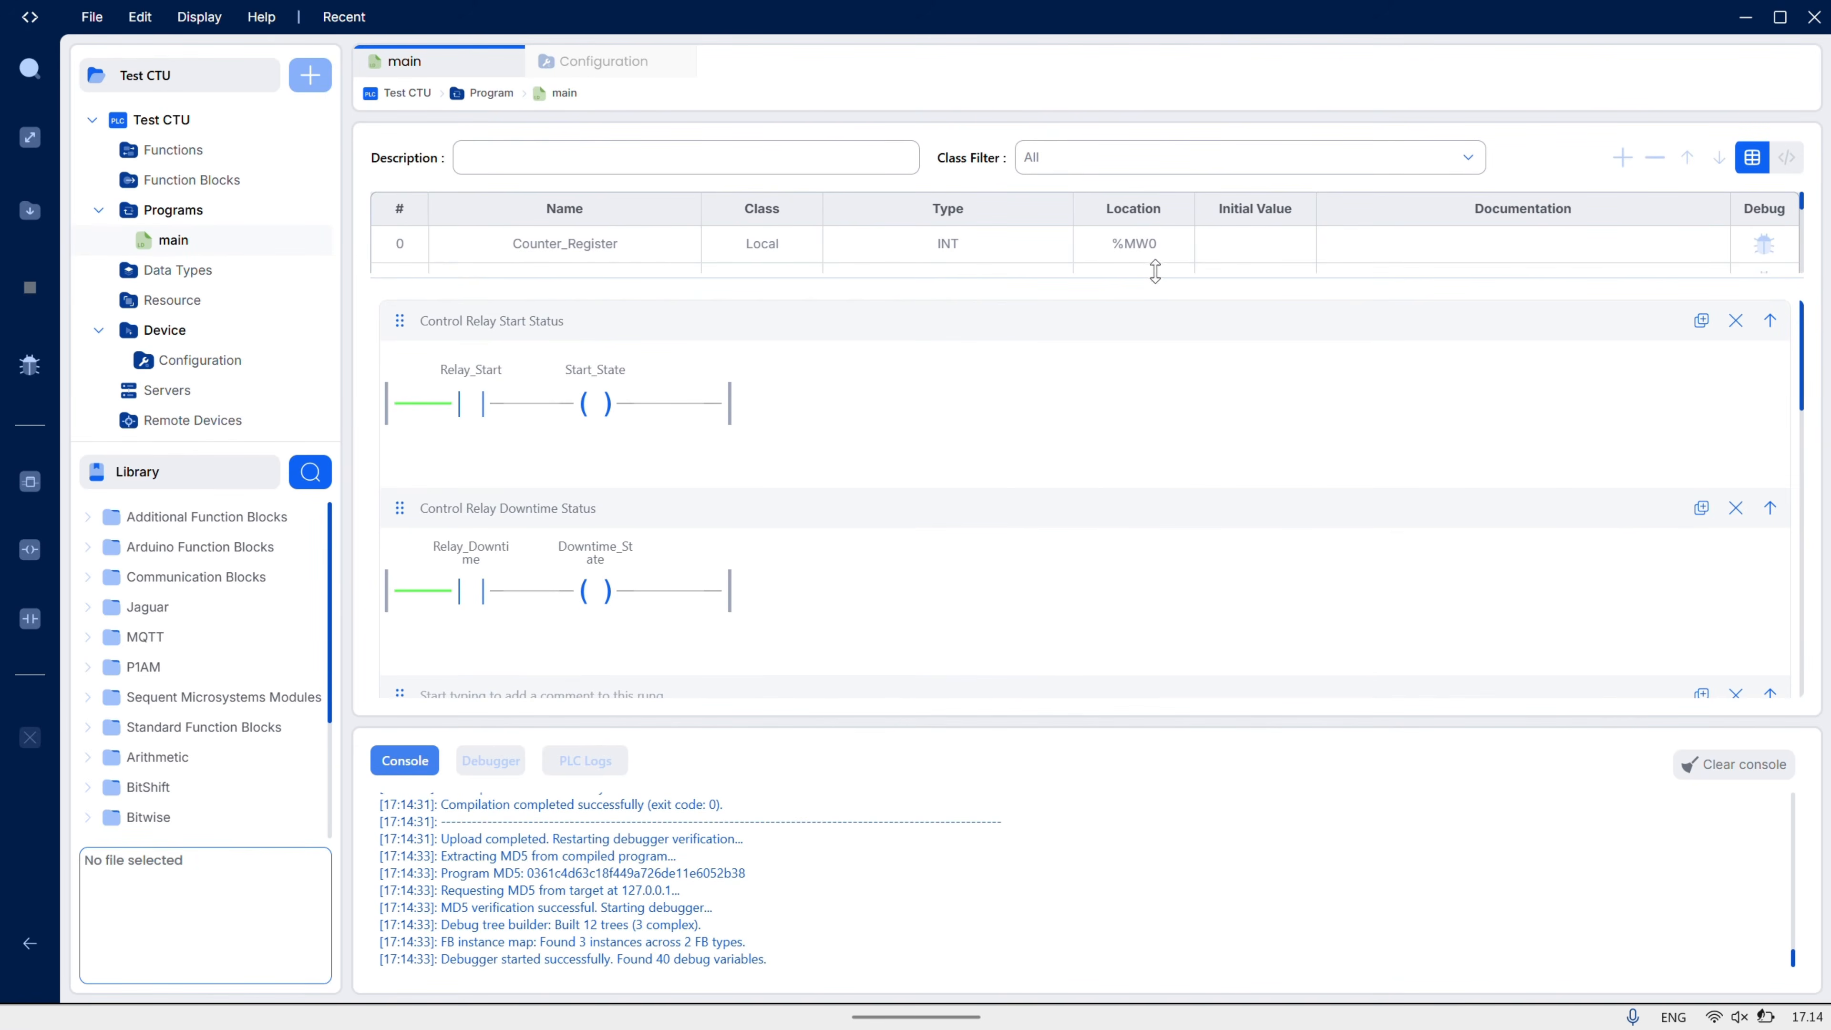
{"action": "left_click_drag", "start_coordinate": [1154, 272], "coordinate": [1177, 478]}
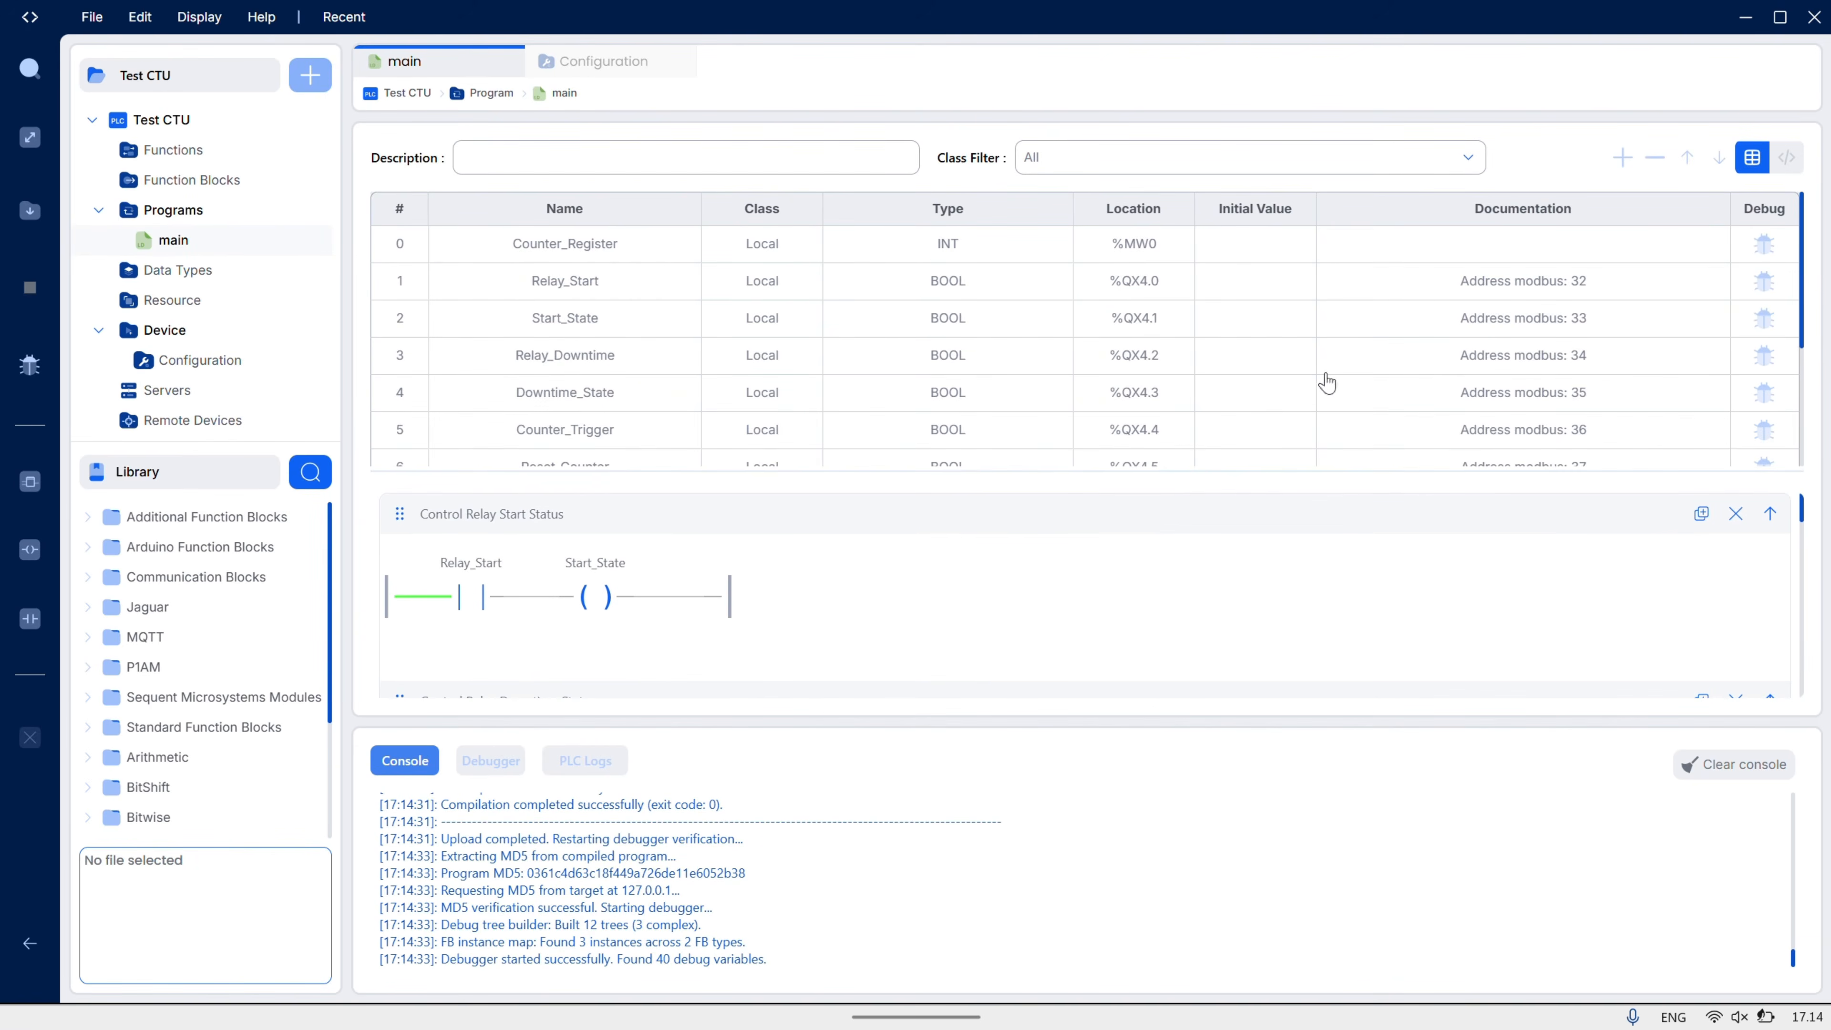
{"action": "left_click", "coordinate": [1764, 245]}
{"action": "left_click", "coordinate": [1766, 332]}
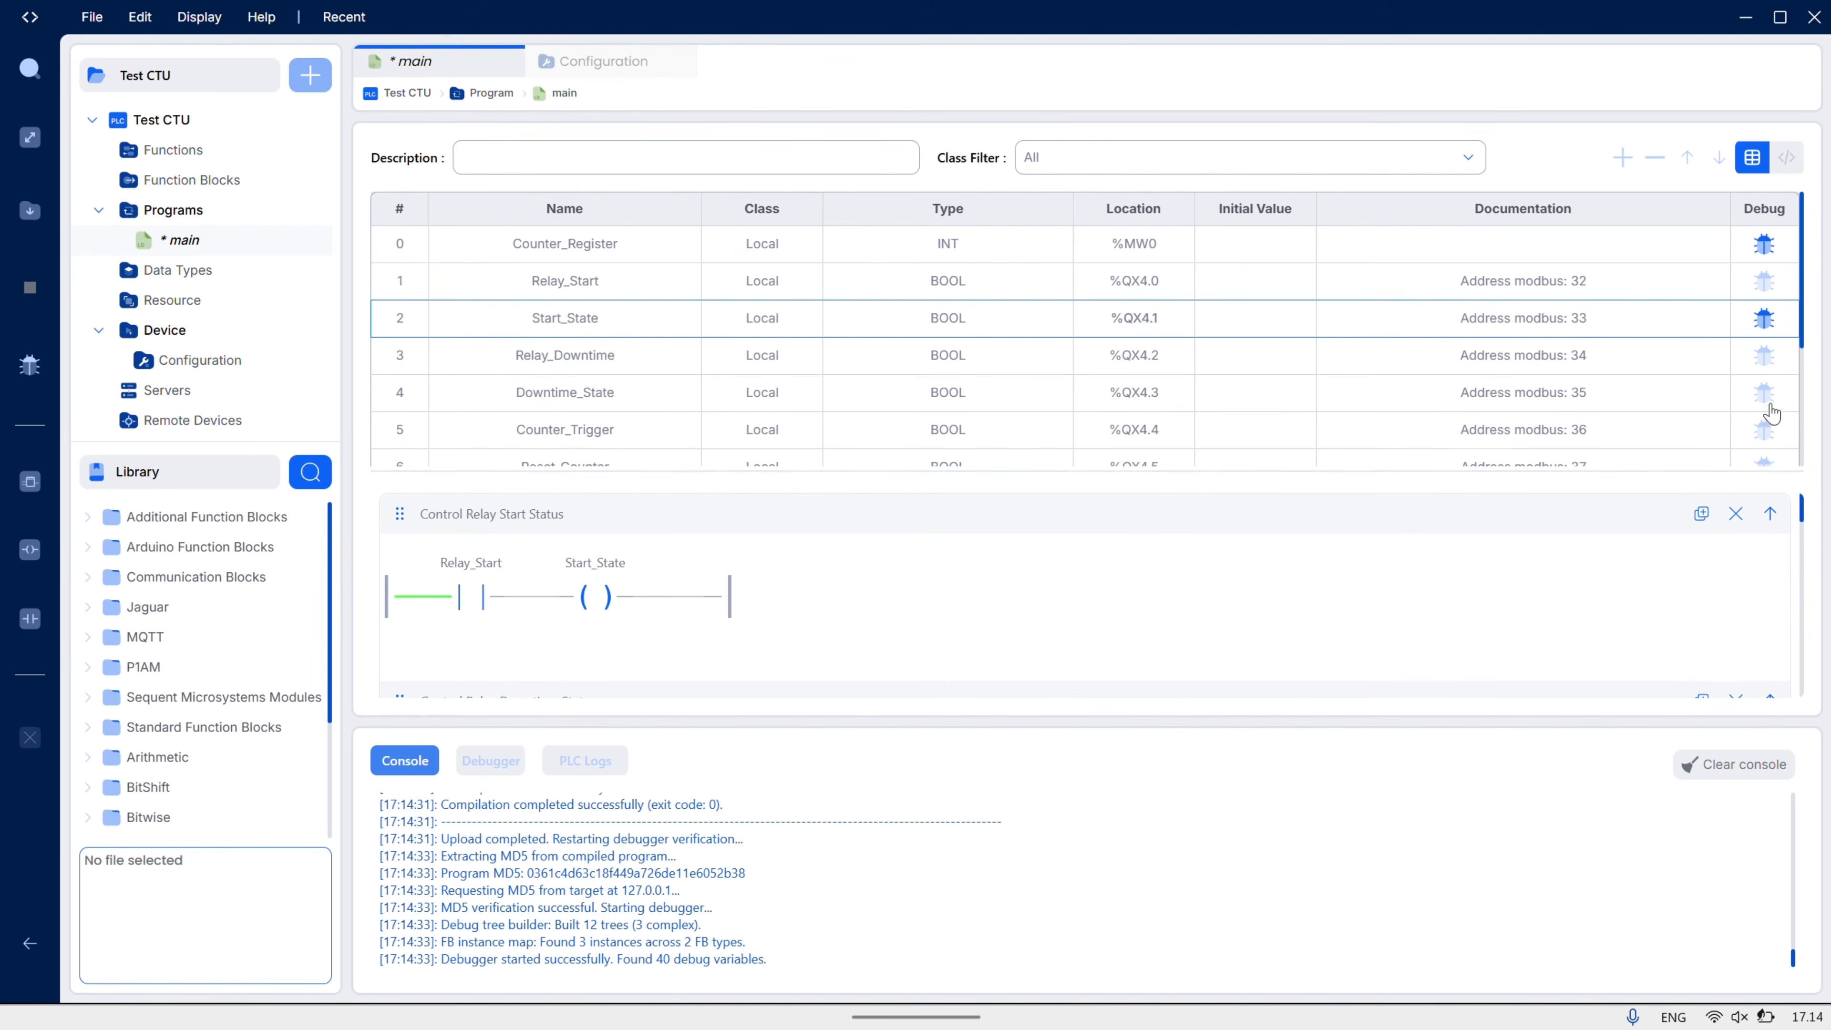
{"action": "left_click", "coordinate": [1709, 392]}
- Shrink the variable table and console so more ladder rungs are visible
{"action": "scroll", "coordinate": [1706, 390], "scroll_direction": "down", "scroll_amount": 2}
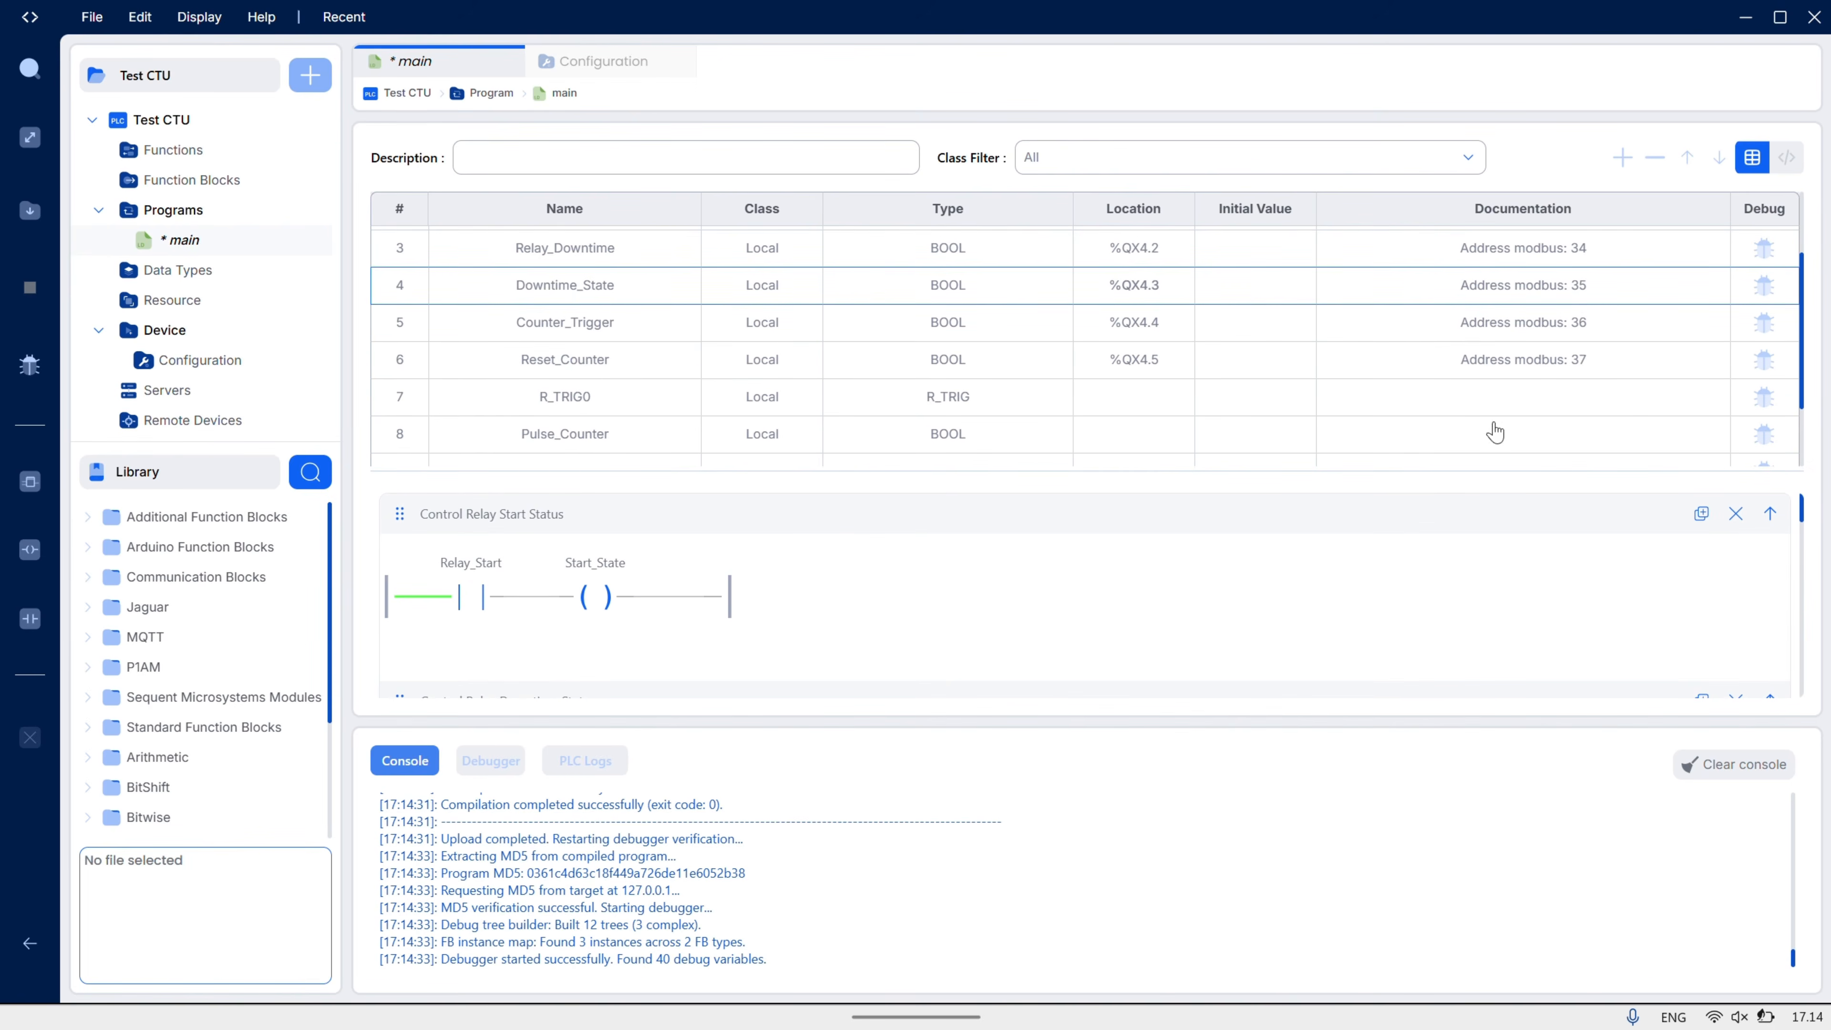
{"action": "left_click_drag", "start_coordinate": [1333, 481], "coordinate": [1350, 232]}
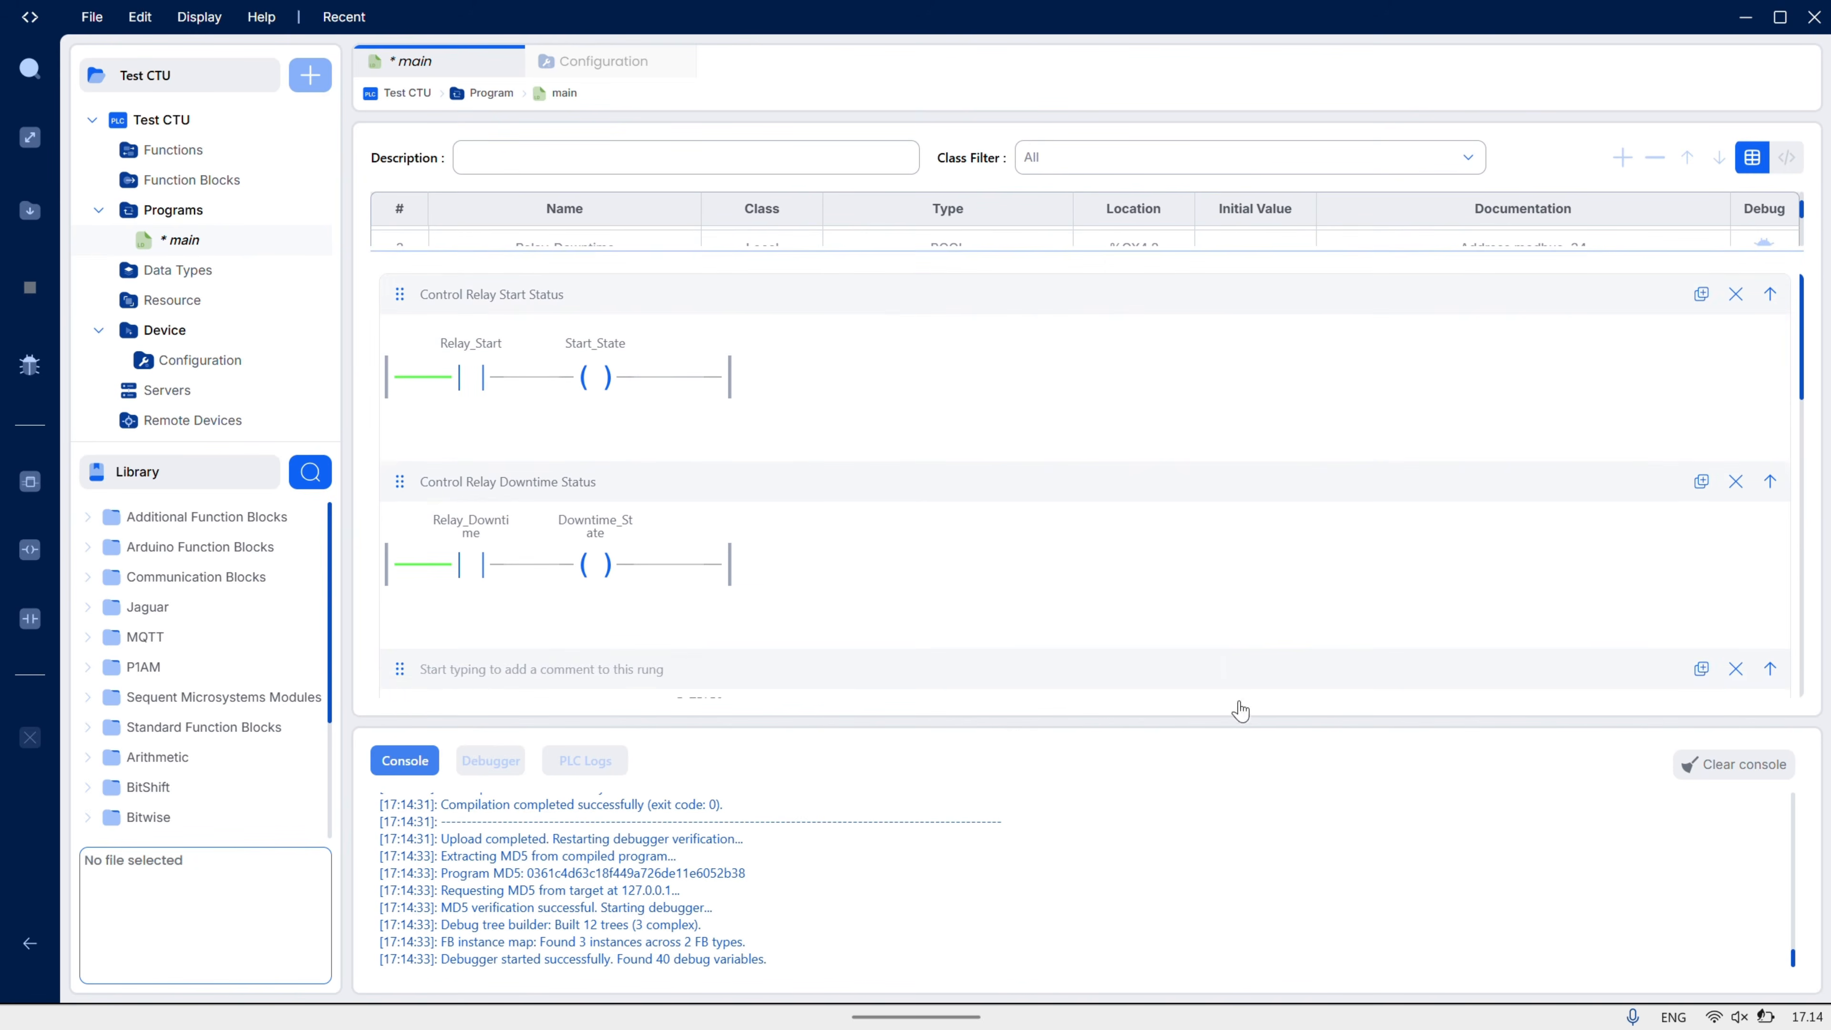
{"action": "left_click_drag", "start_coordinate": [1246, 727], "coordinate": [1235, 902]}
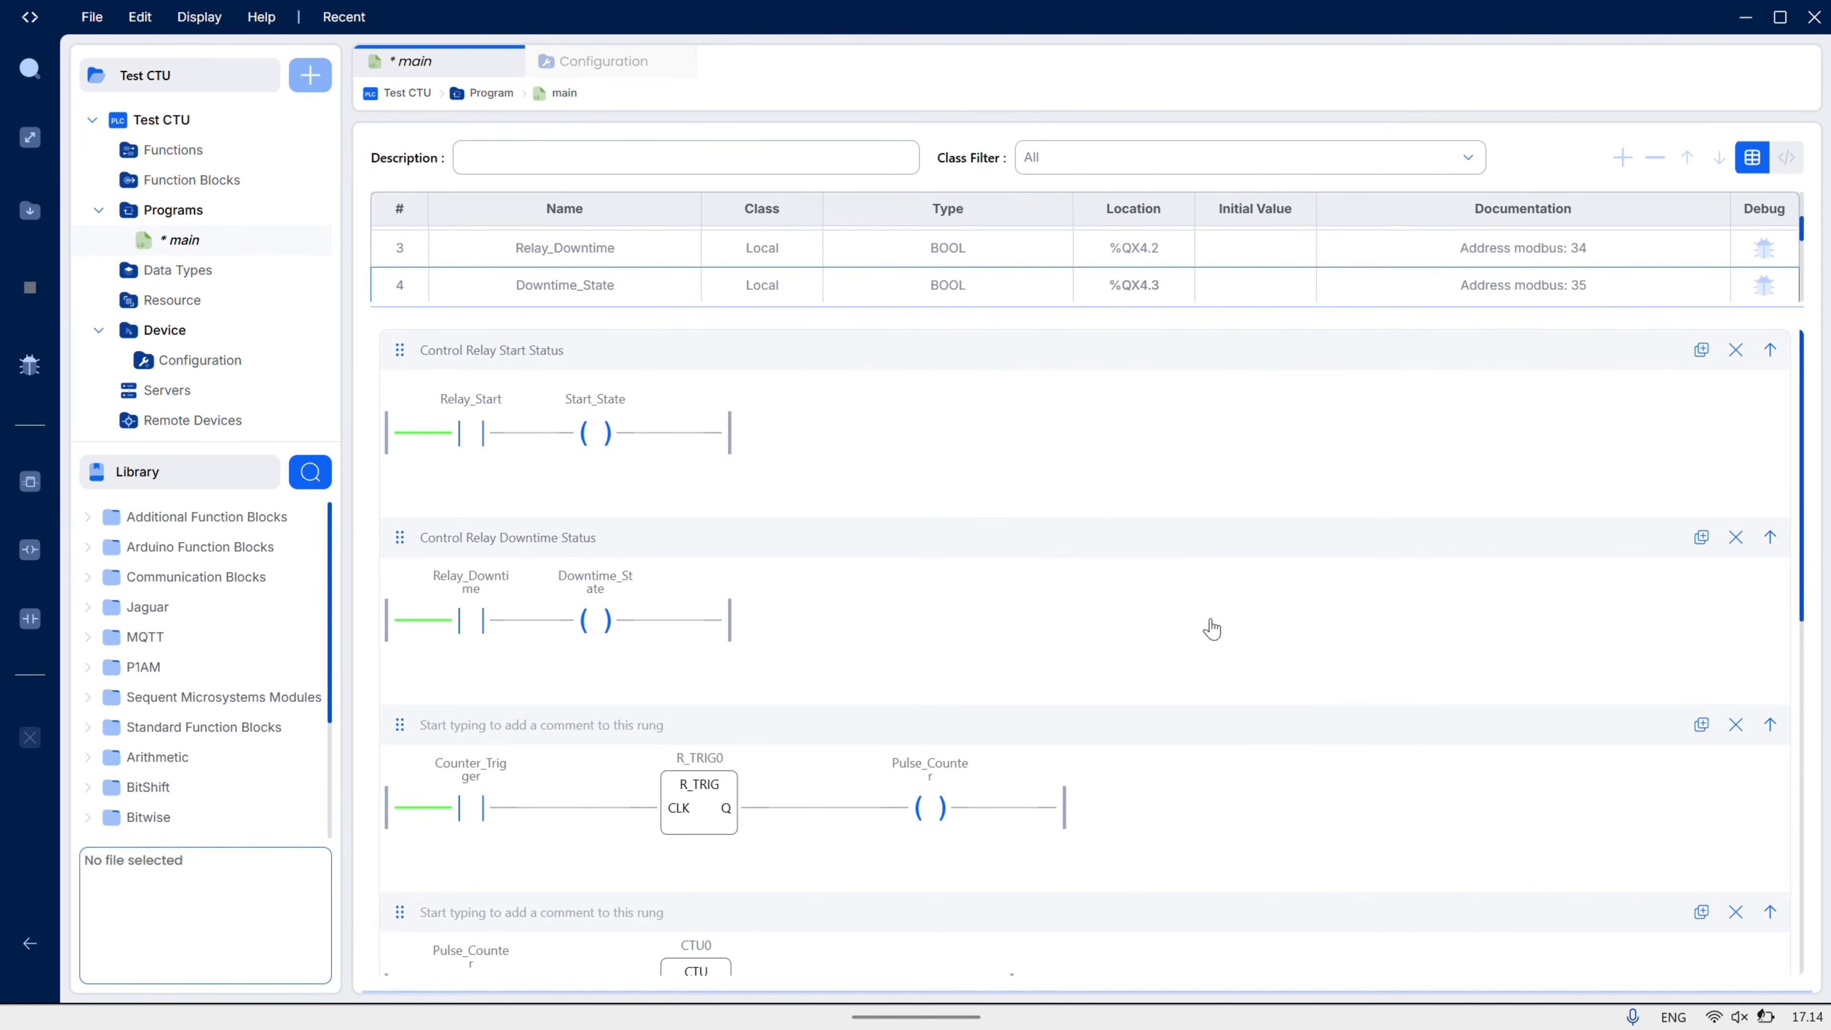
{"action": "scroll", "coordinate": [1239, 520], "scroll_direction": "down", "scroll_amount": 2}
{"action": "scroll", "coordinate": [1237, 523], "scroll_direction": "up", "scroll_amount": 2}
- Force the Relay_Start contact true to energise the Start_State coil
{"action": "left_click", "coordinate": [466, 436]}
{"action": "right_click", "coordinate": [465, 436]}
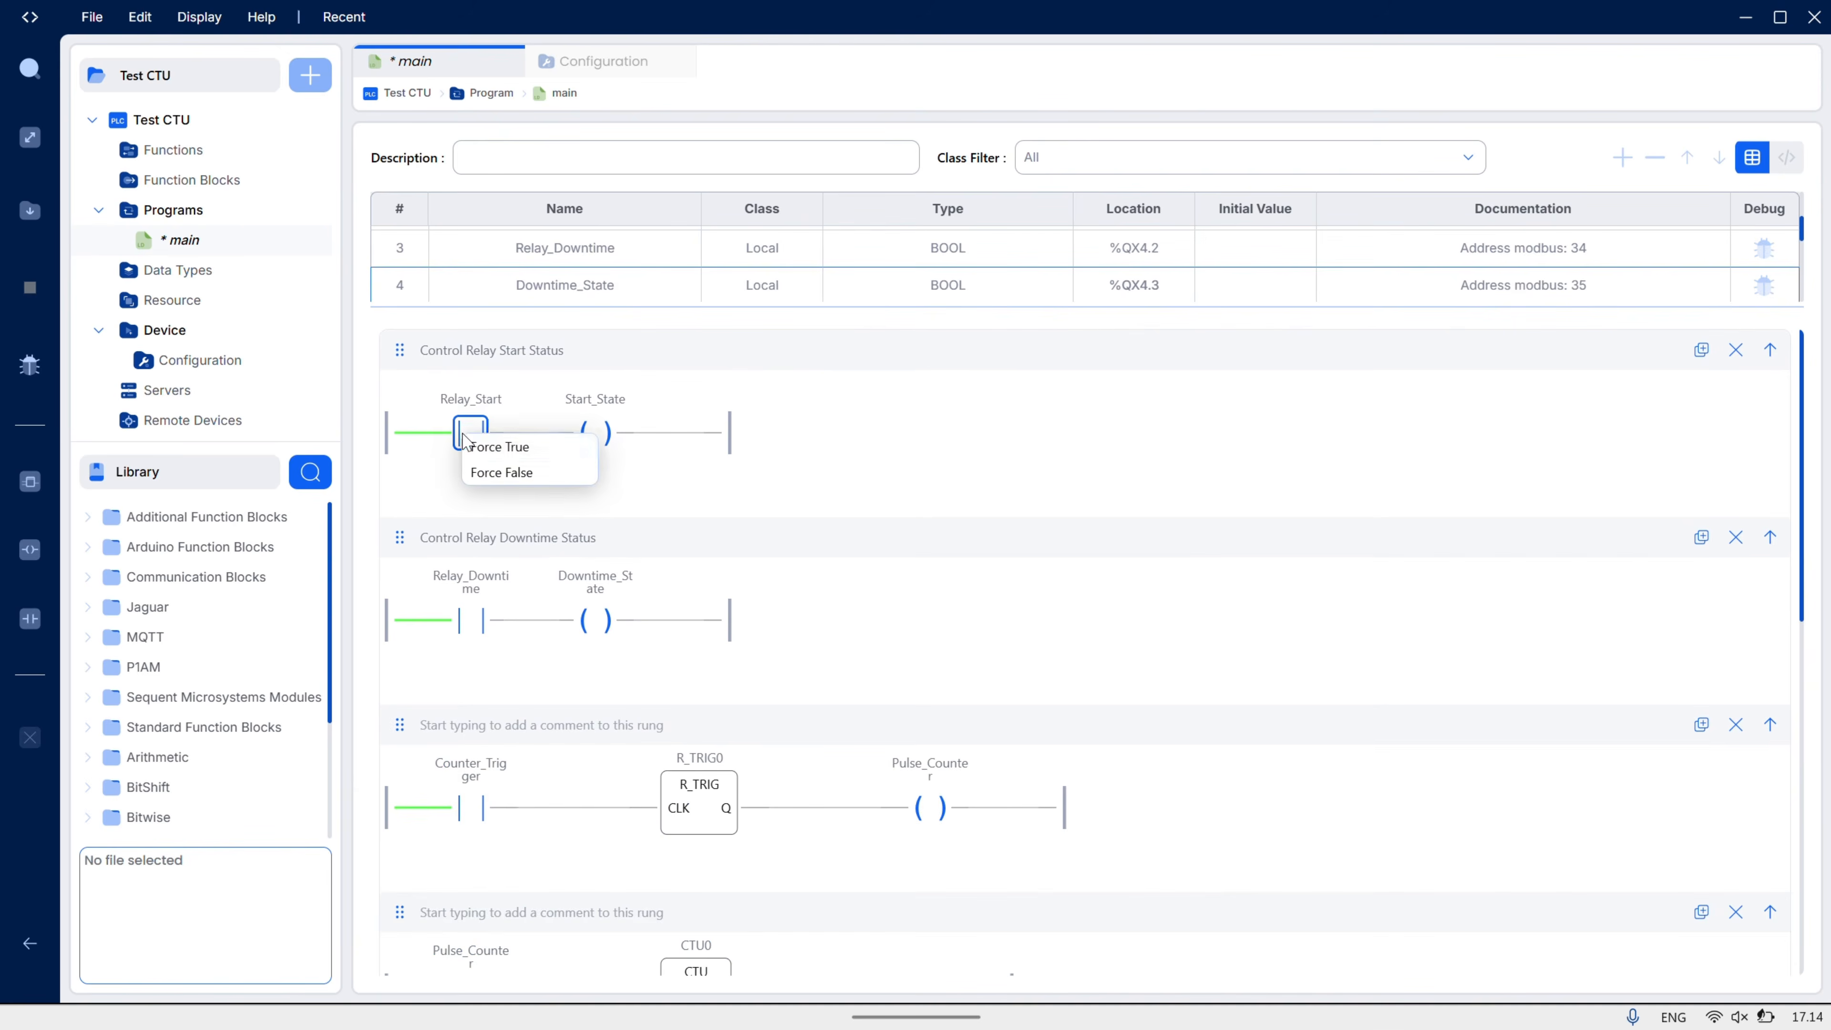
{"action": "left_click", "coordinate": [503, 448]}
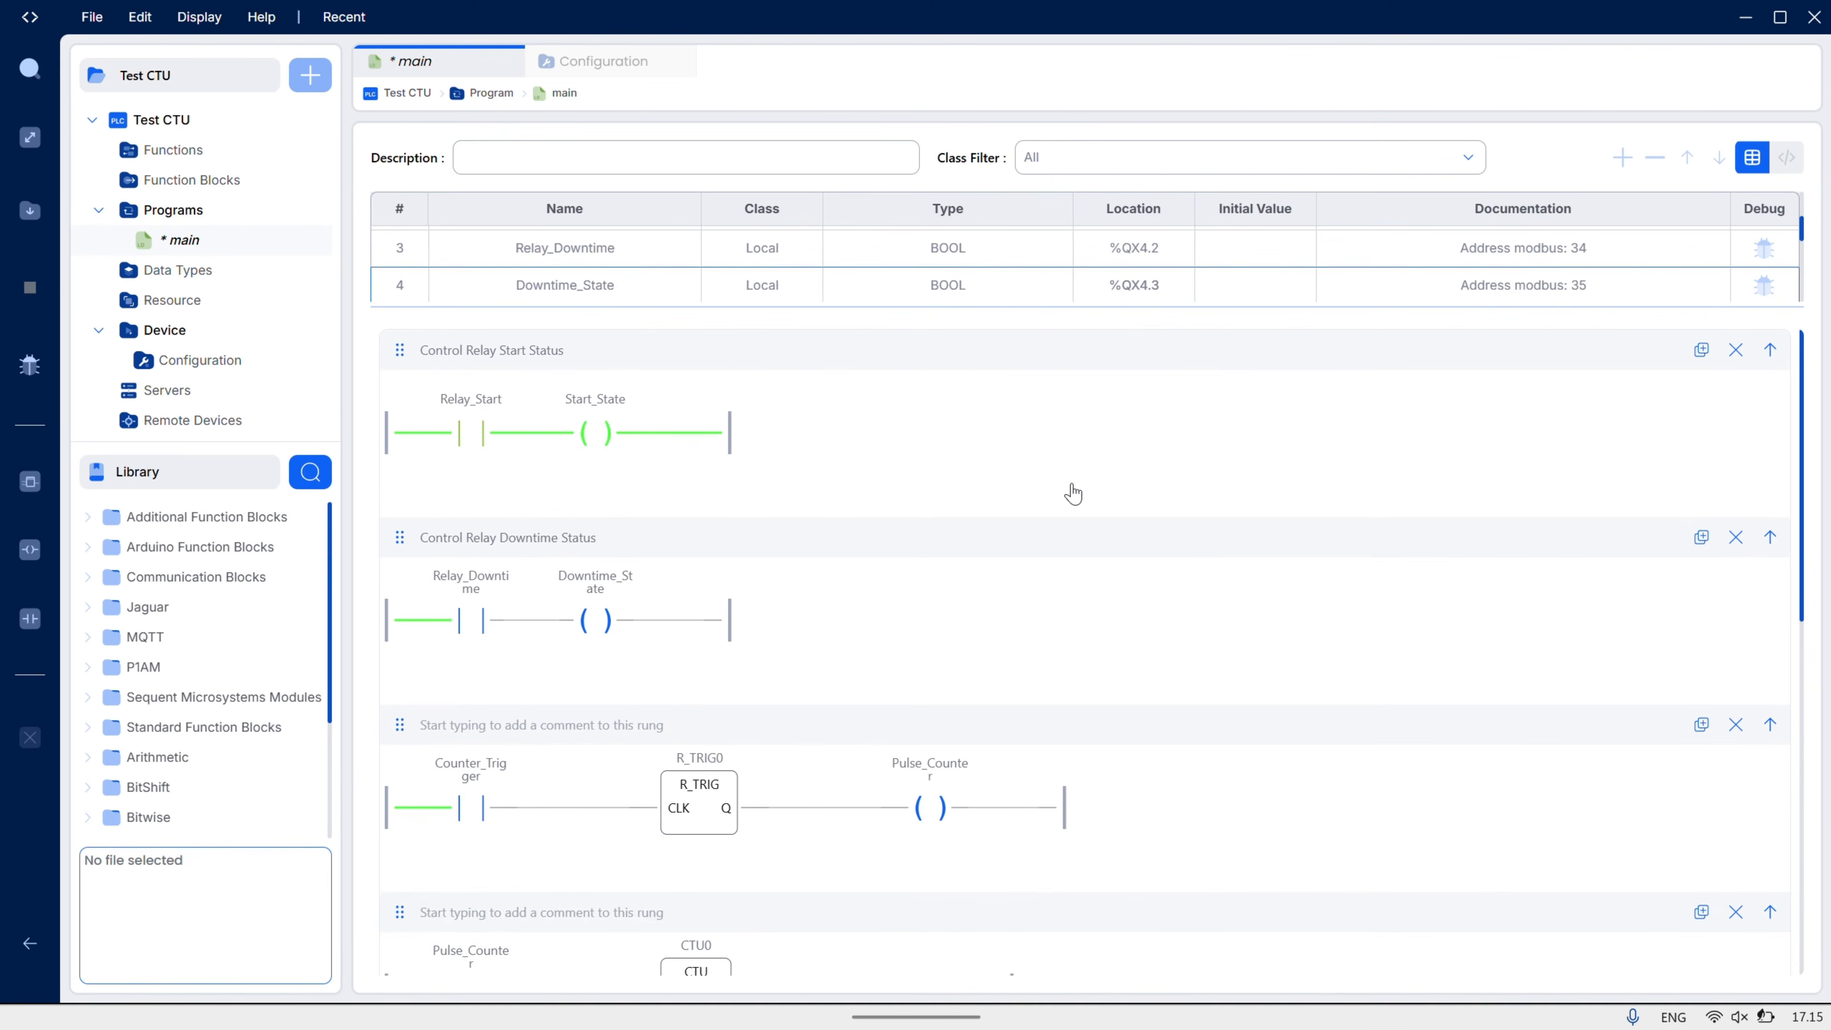
- Force Relay_Downtime true to energise Downtime_State, and restore the console and debugger panel
{"action": "scroll", "coordinate": [1043, 511], "scroll_direction": "down", "scroll_amount": 2}
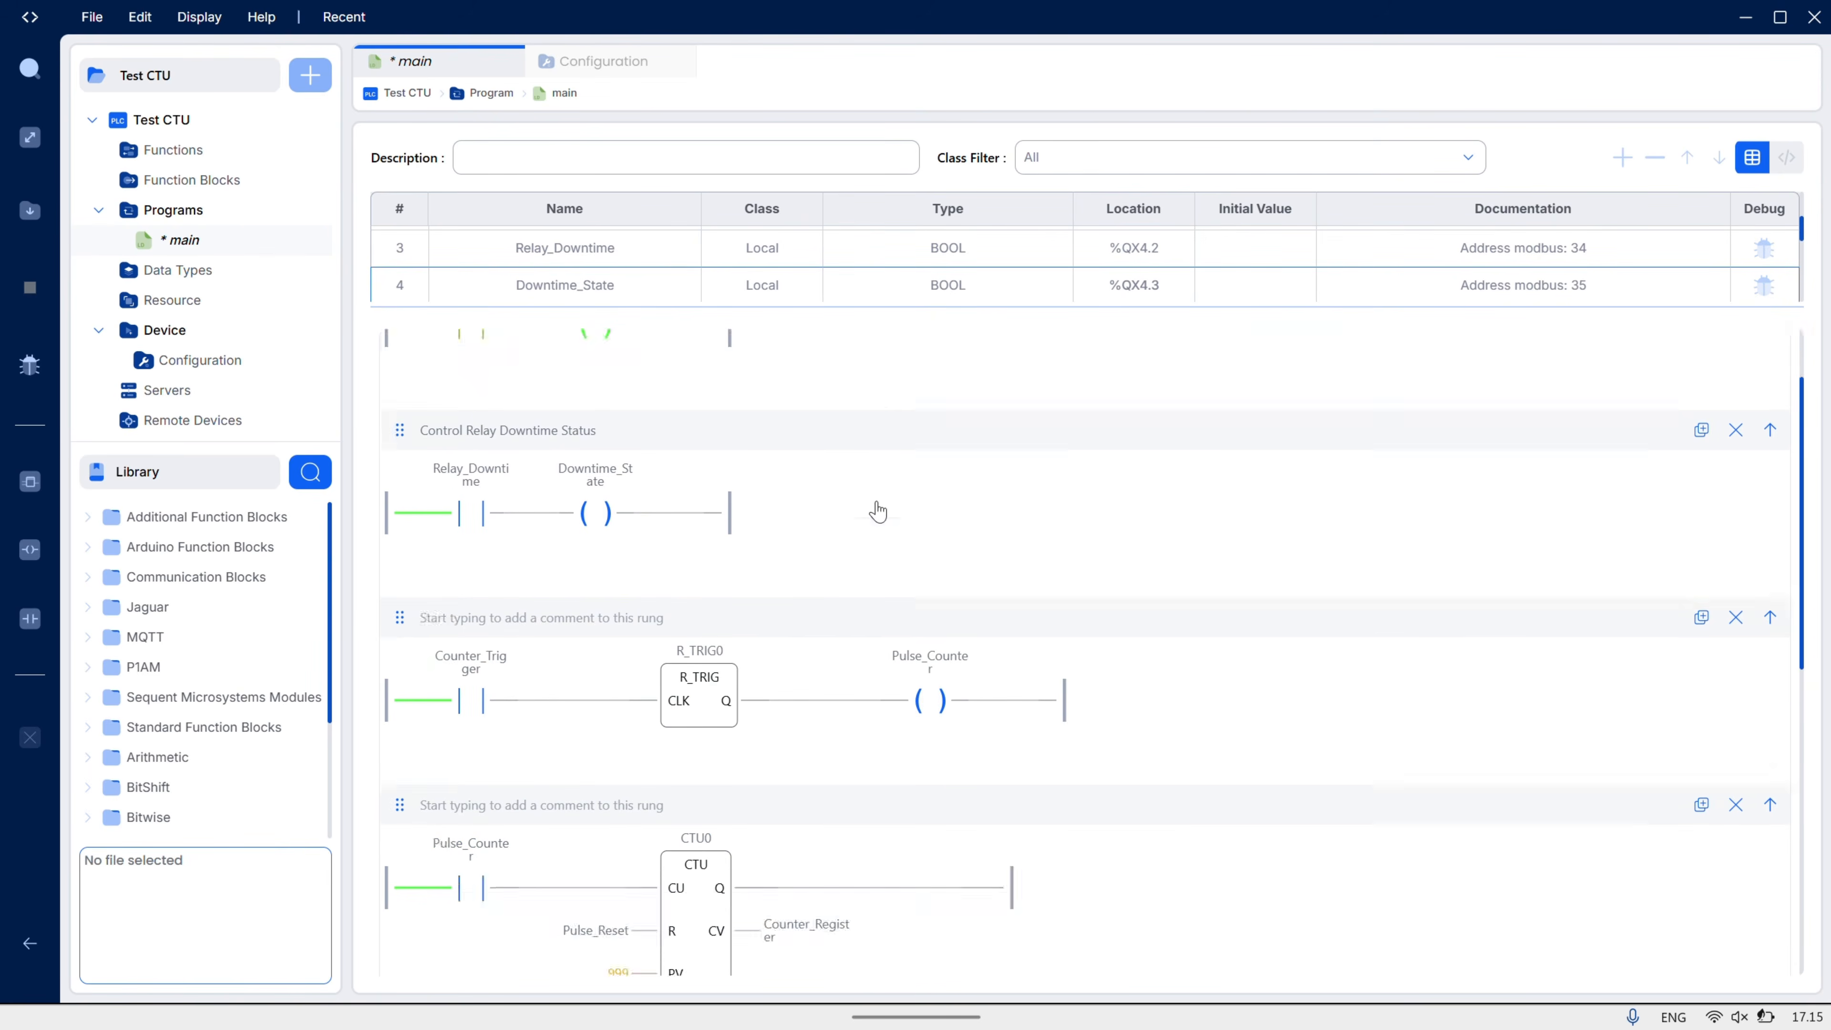
{"action": "scroll", "coordinate": [875, 507], "scroll_direction": "up", "scroll_amount": 2}
{"action": "left_click", "coordinate": [476, 616]}
{"action": "right_click", "coordinate": [471, 624]}
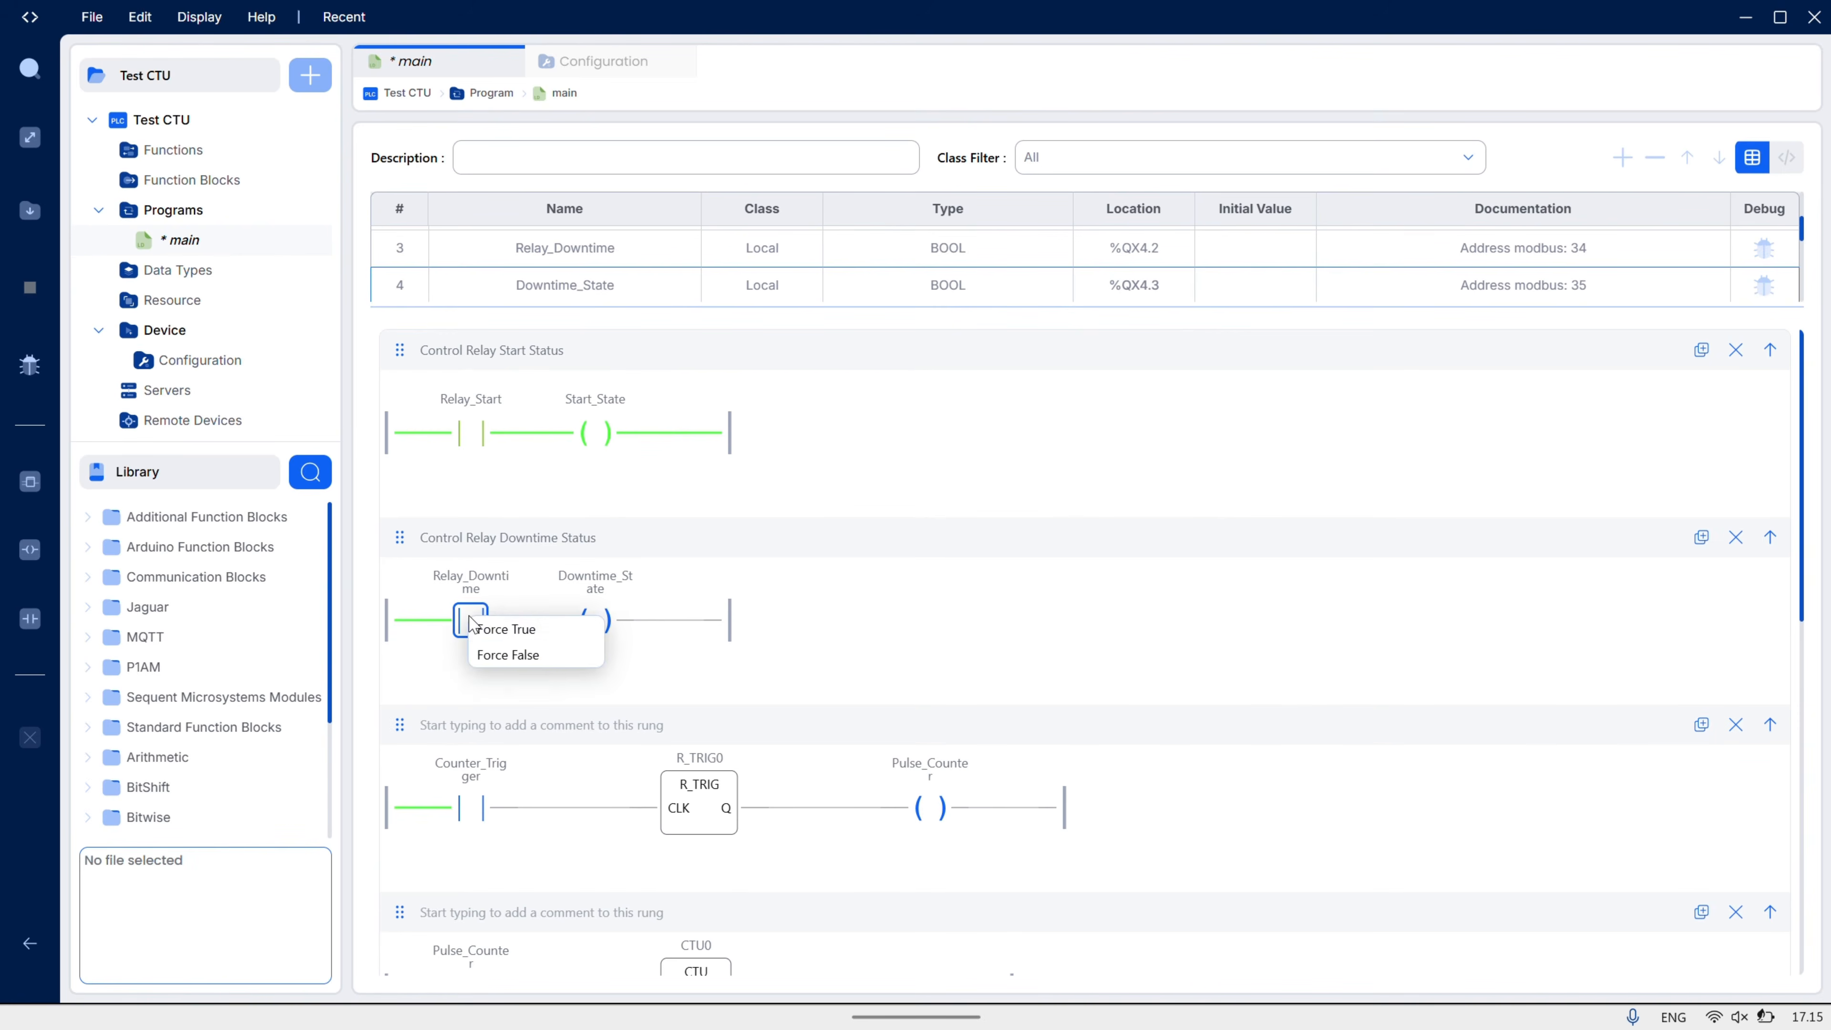
{"action": "left_click", "coordinate": [502, 633]}
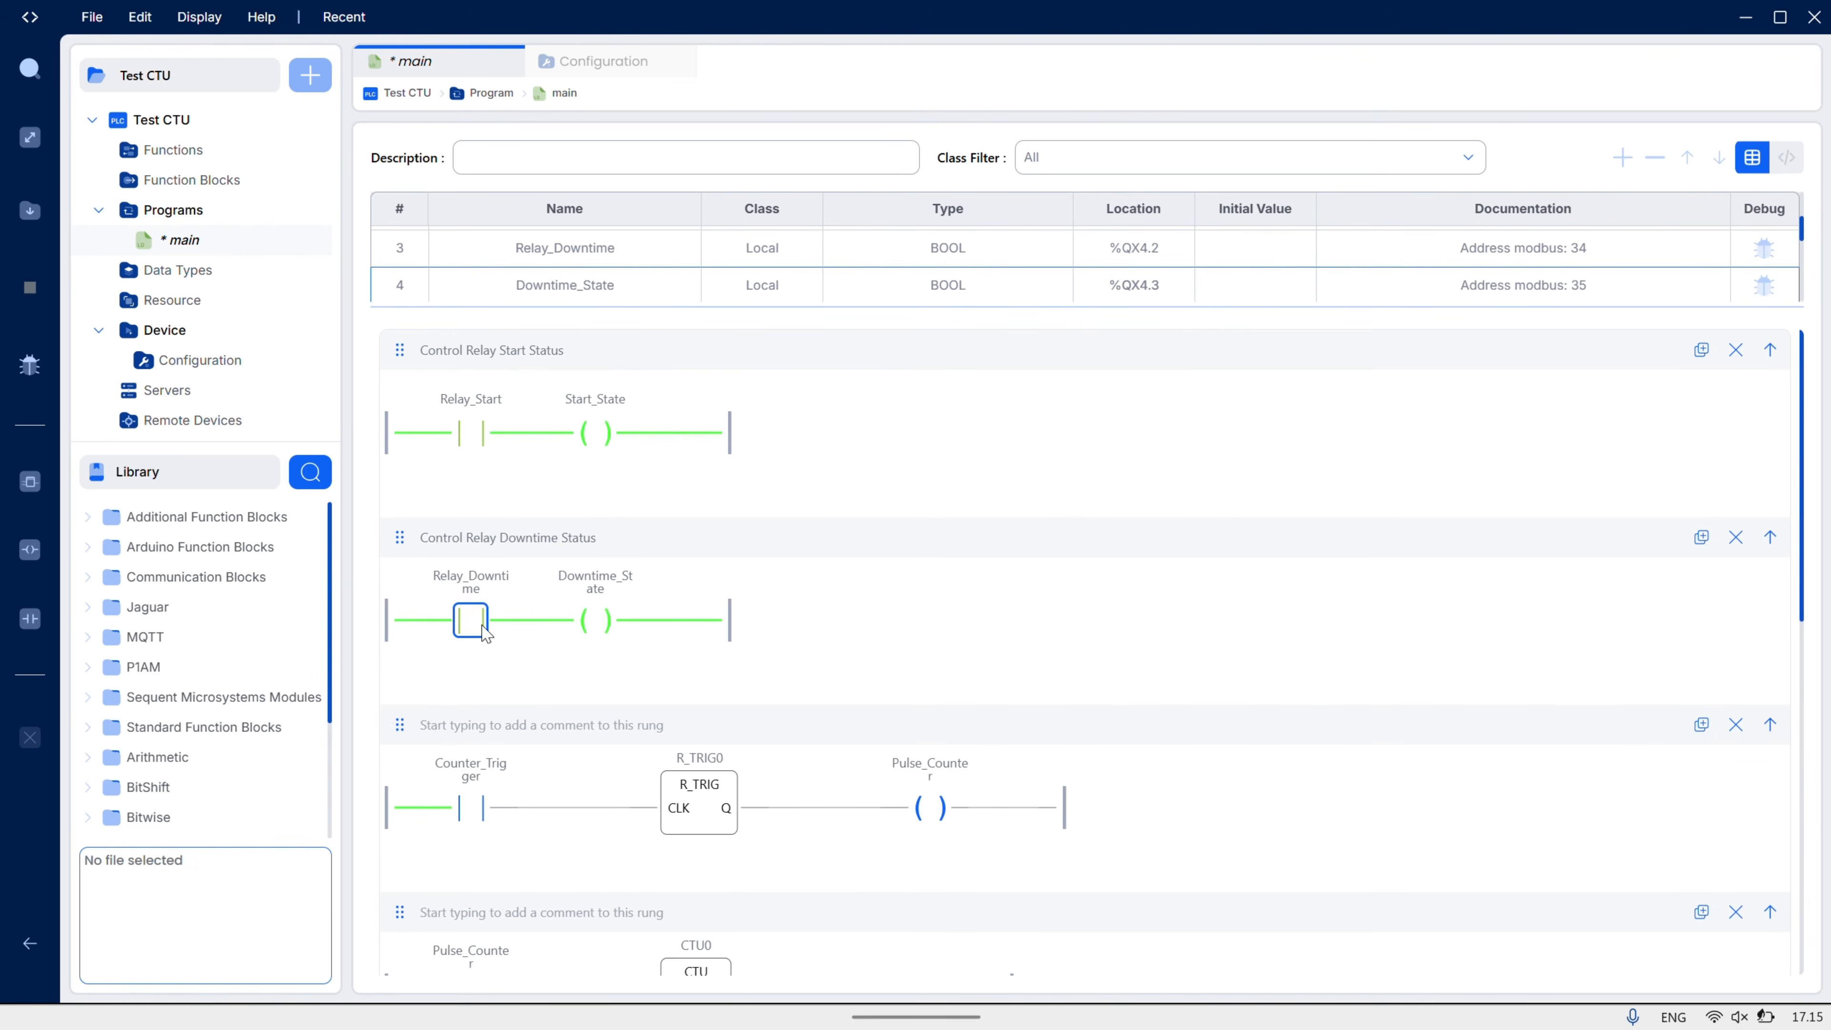
{"action": "scroll", "coordinate": [994, 627], "scroll_direction": "down", "scroll_amount": 3}
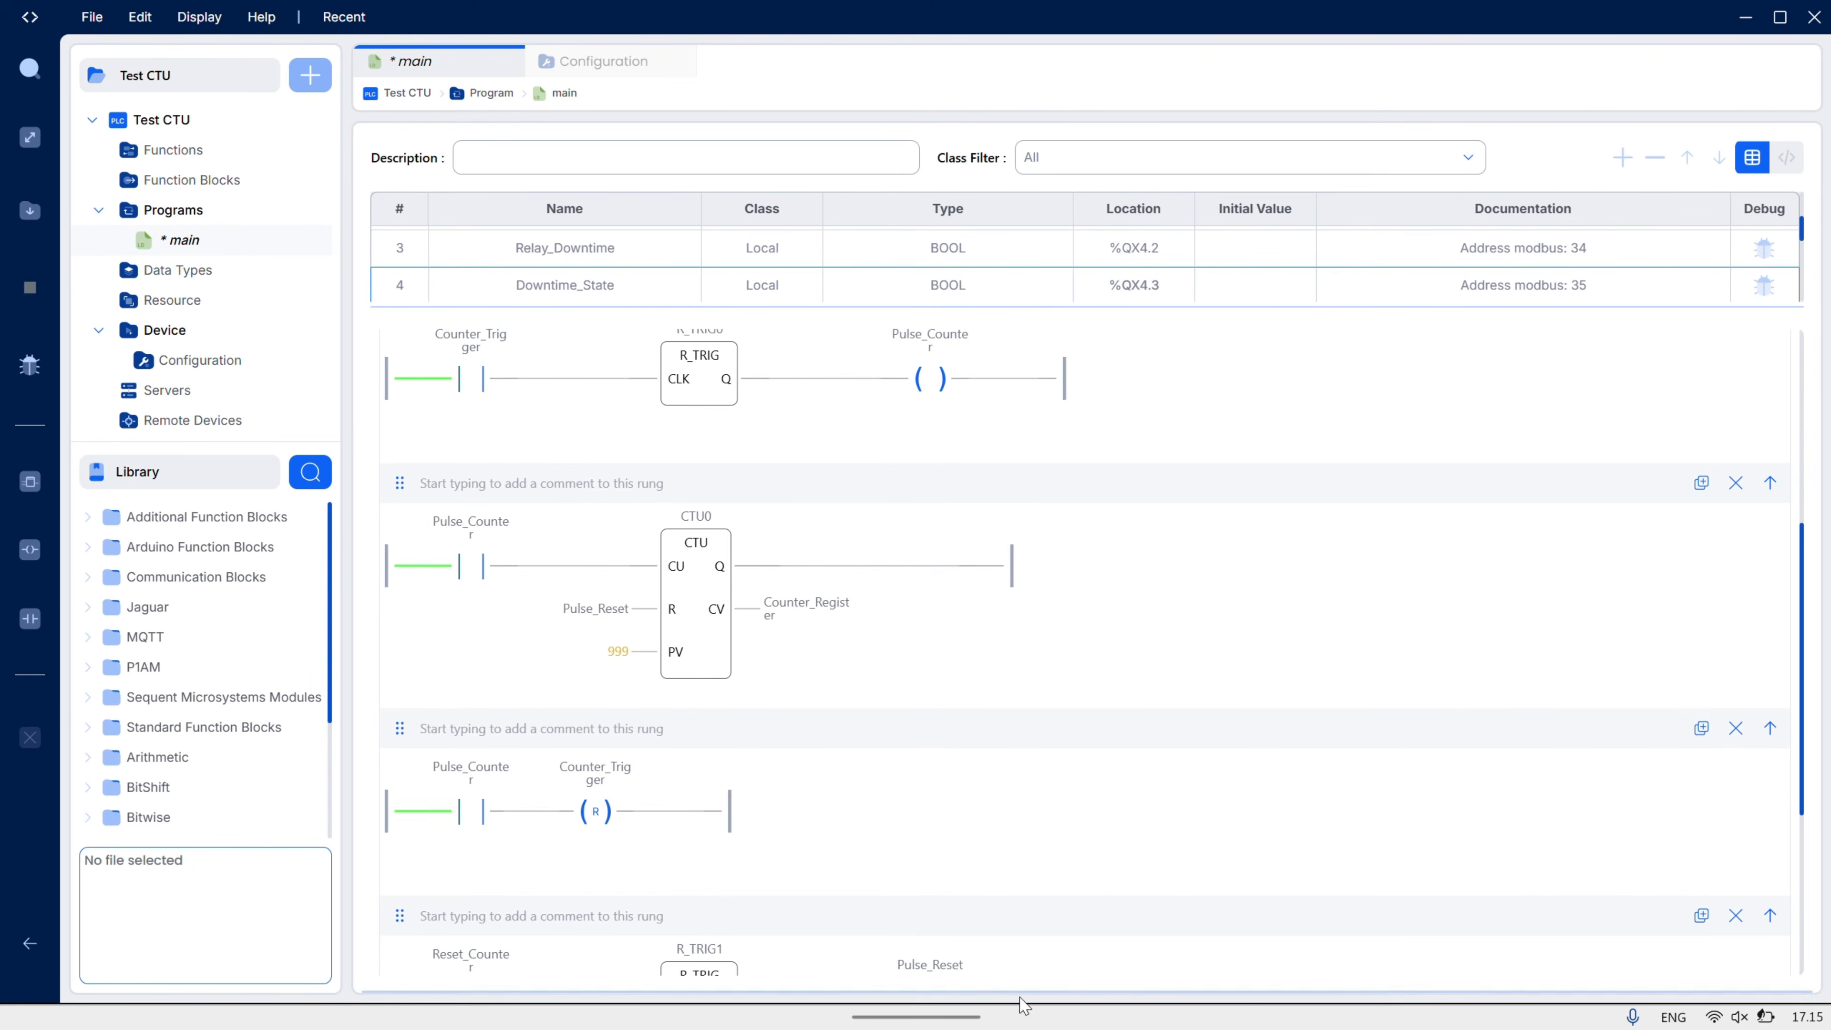
{"action": "left_click_drag", "start_coordinate": [1019, 991], "coordinate": [1042, 807]}
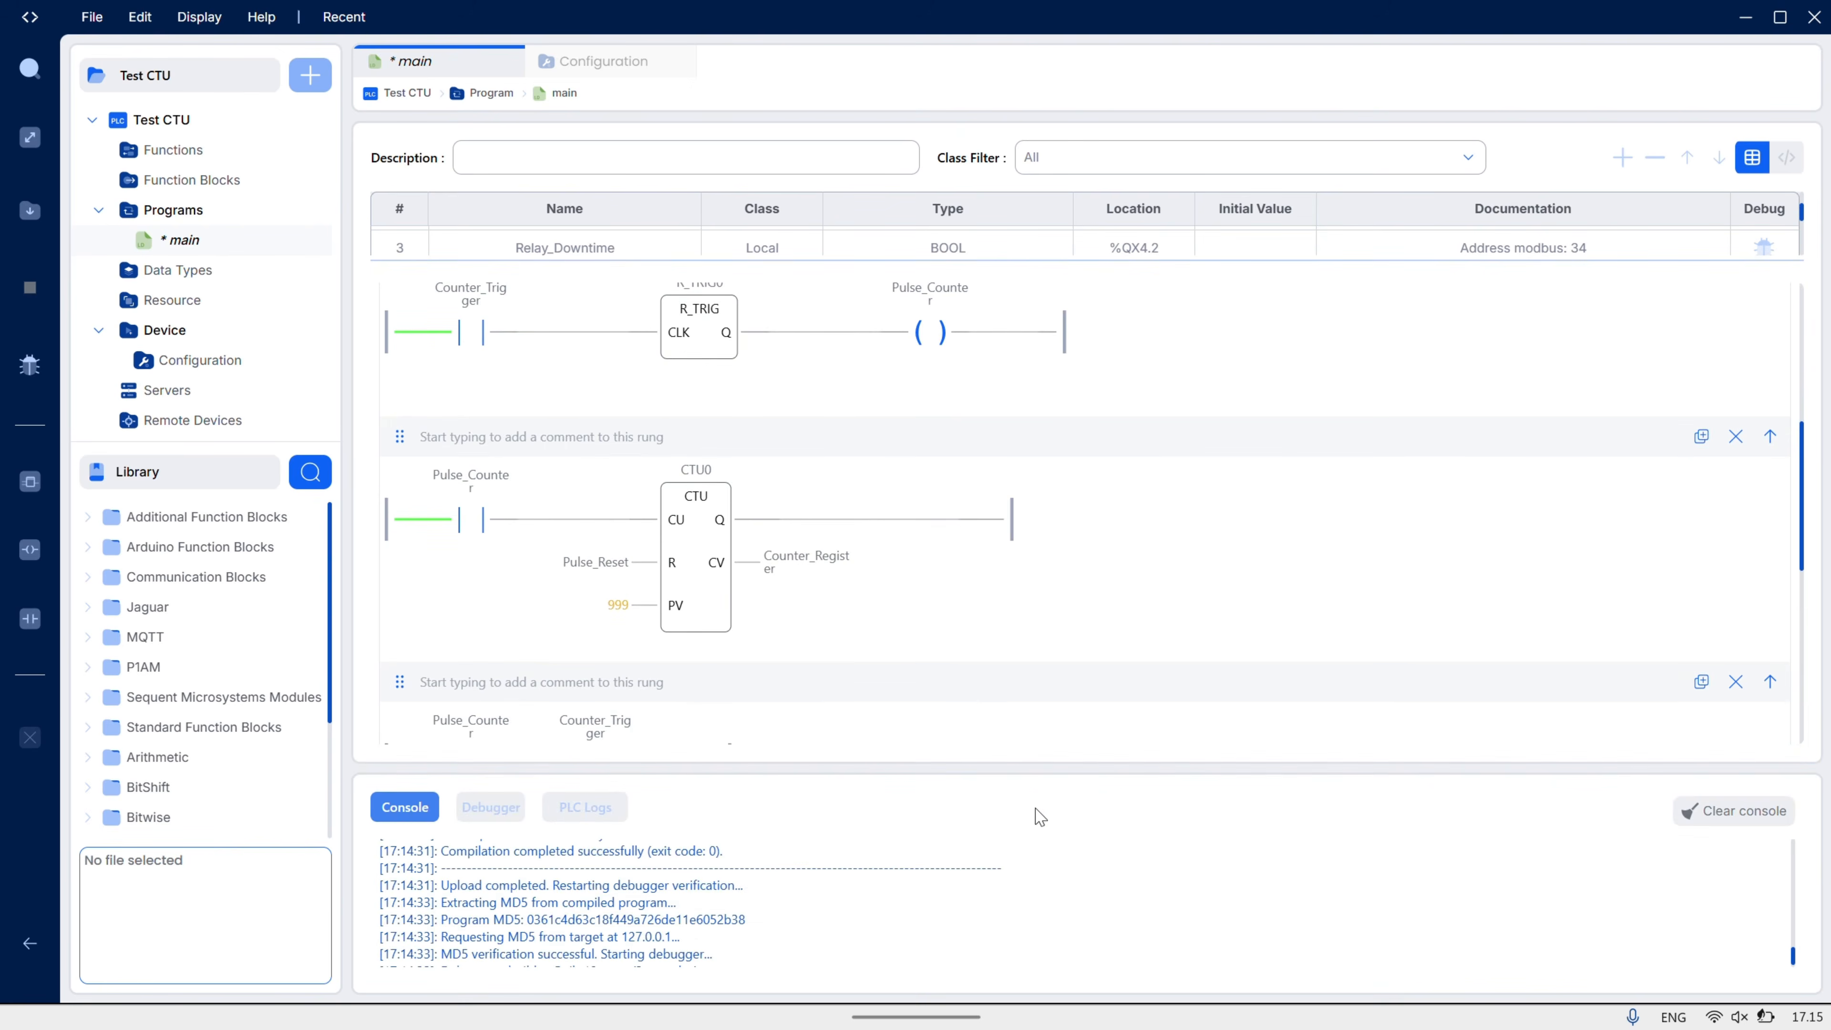
- Show the live debugger variables and force Counter_Trigger true for the first count
{"action": "left_click", "coordinate": [499, 803]}
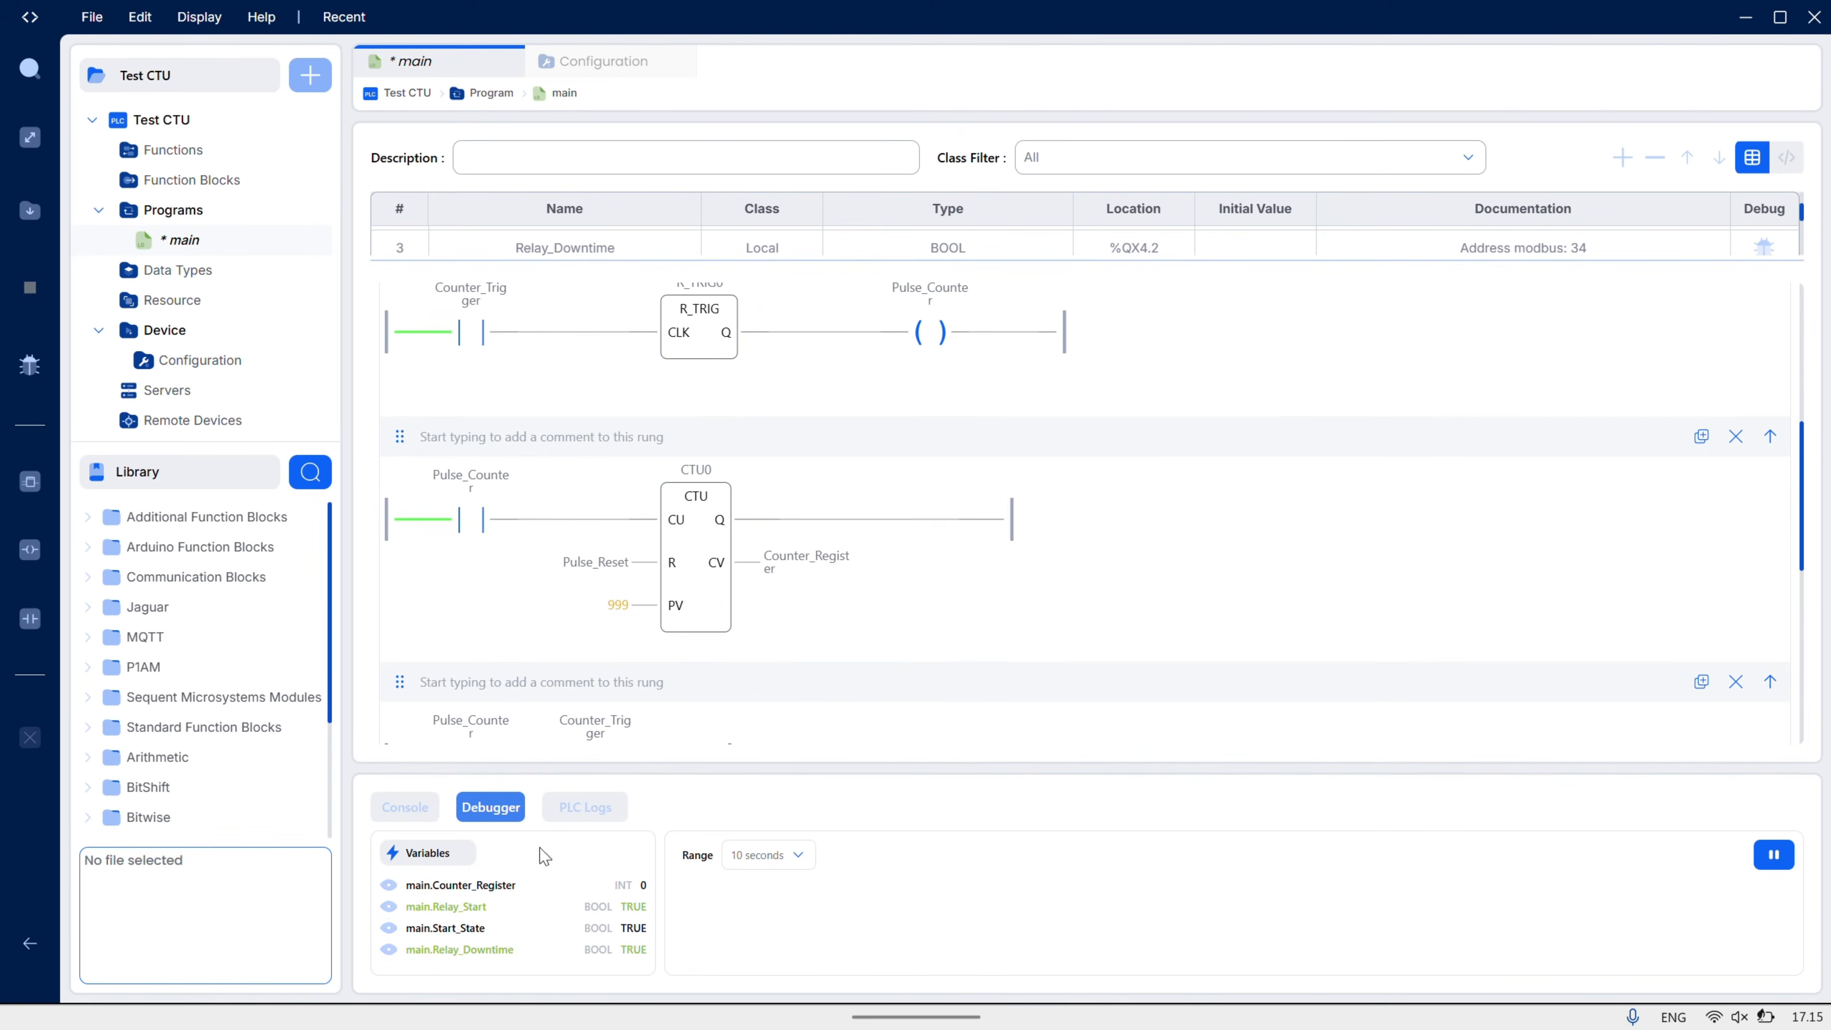
{"action": "scroll", "coordinate": [577, 479], "scroll_direction": "down", "scroll_amount": 2}
{"action": "scroll", "coordinate": [577, 483], "scroll_direction": "up", "scroll_amount": 2}
{"action": "left_click", "coordinate": [470, 333]}
{"action": "right_click", "coordinate": [477, 344]}
{"action": "left_click", "coordinate": [482, 352]}
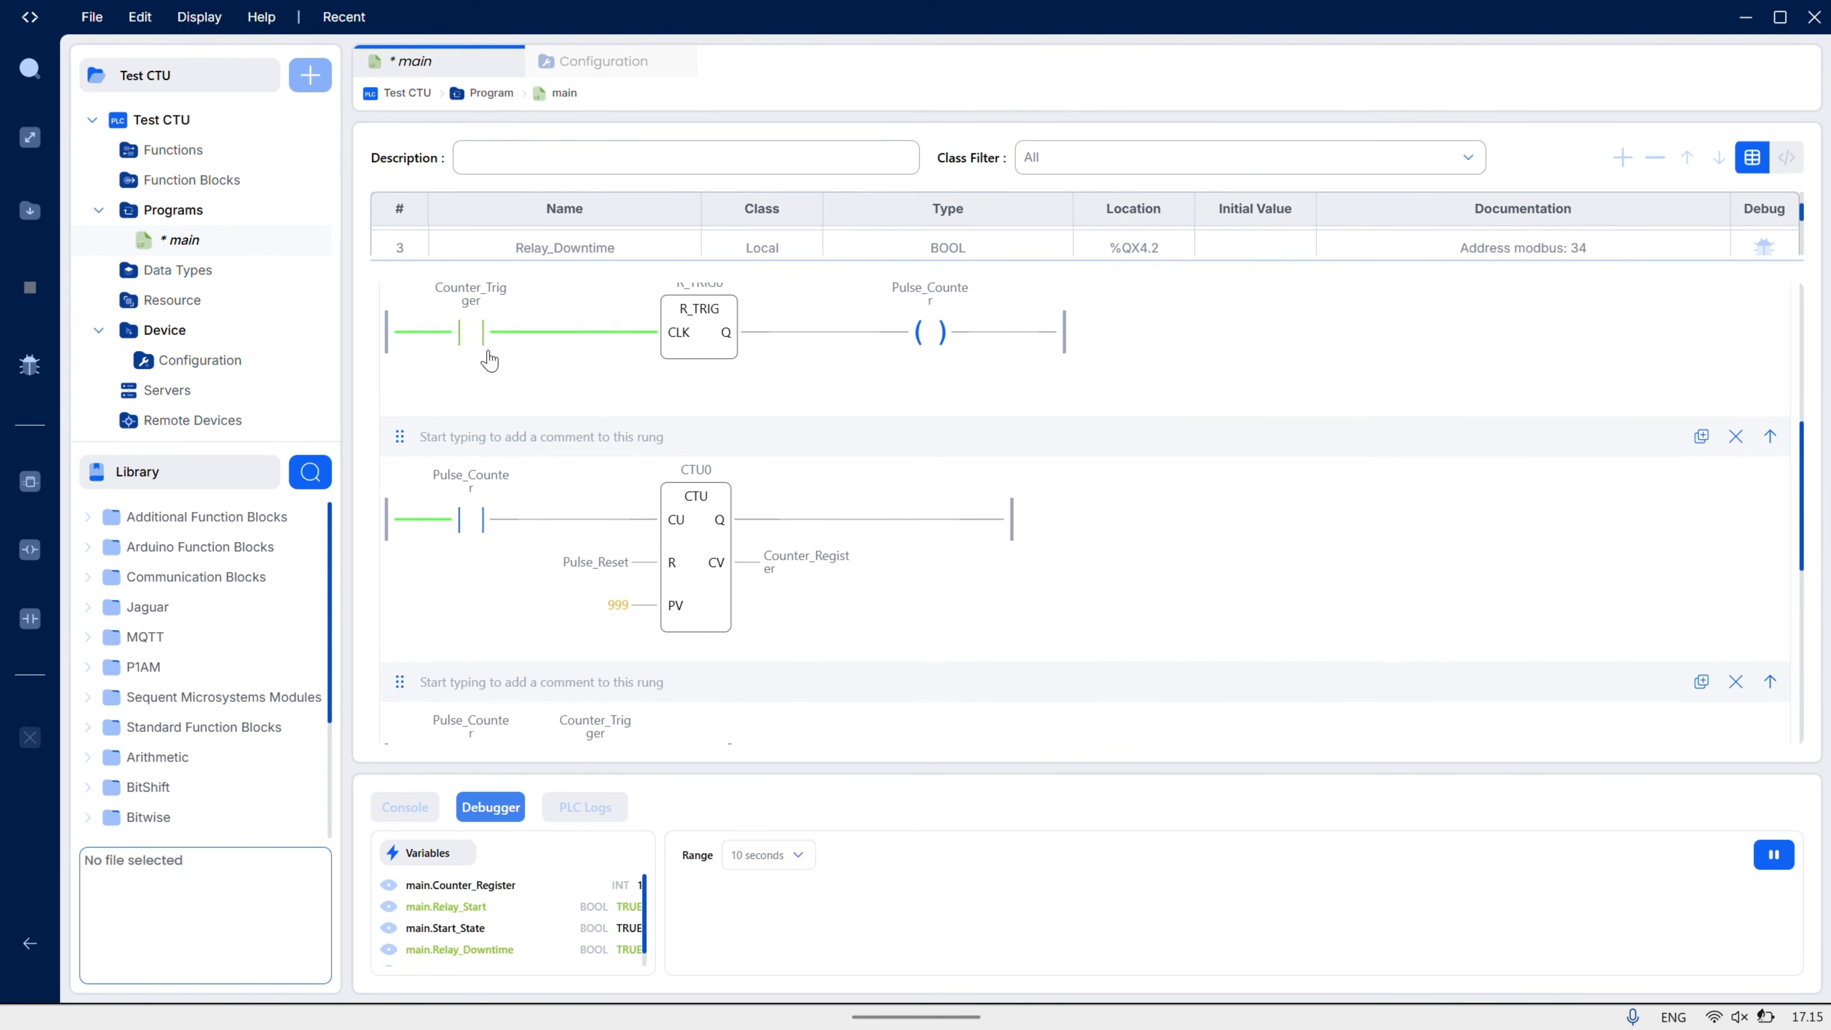
- Alternate Counter_Trigger between Force False and Force True to pulse the counter further
{"action": "right_click", "coordinate": [468, 339]}
{"action": "left_click", "coordinate": [507, 372]}
{"action": "right_click", "coordinate": [480, 344]}
{"action": "left_click", "coordinate": [497, 357]}
{"action": "right_click", "coordinate": [472, 339]}
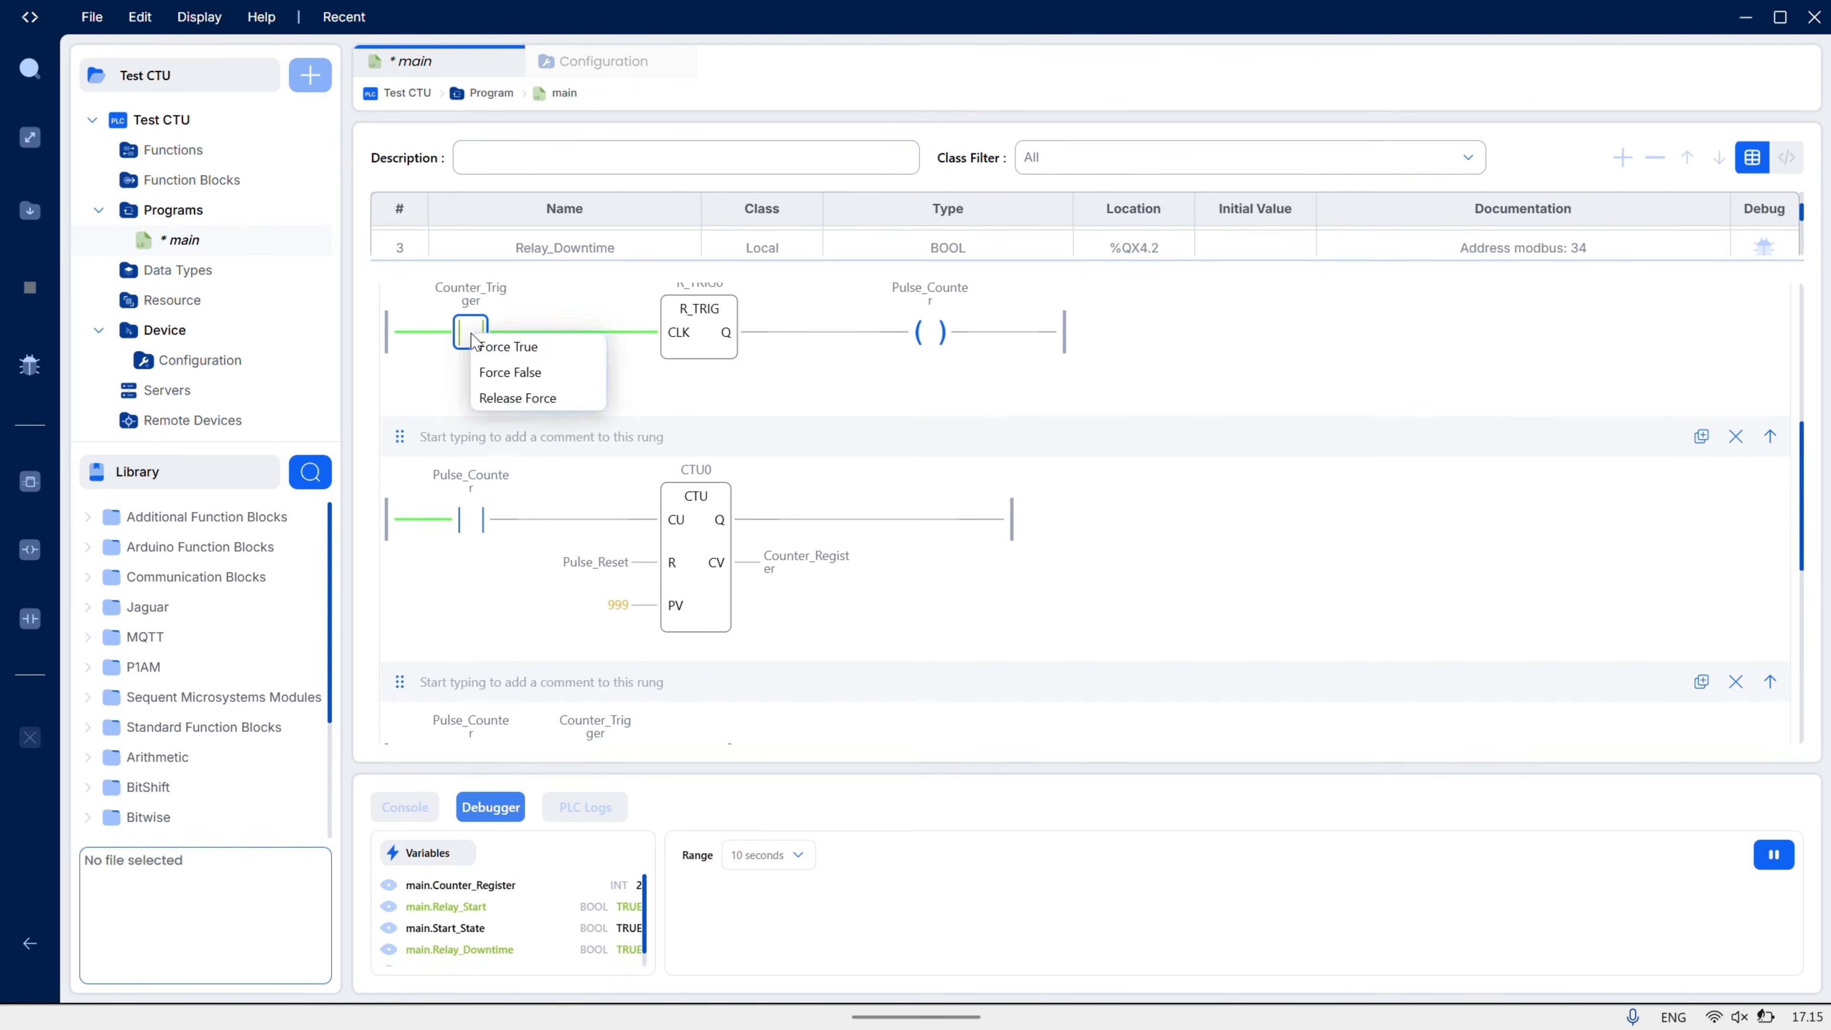
{"action": "left_click", "coordinate": [494, 355]}
{"action": "right_click", "coordinate": [469, 336]}
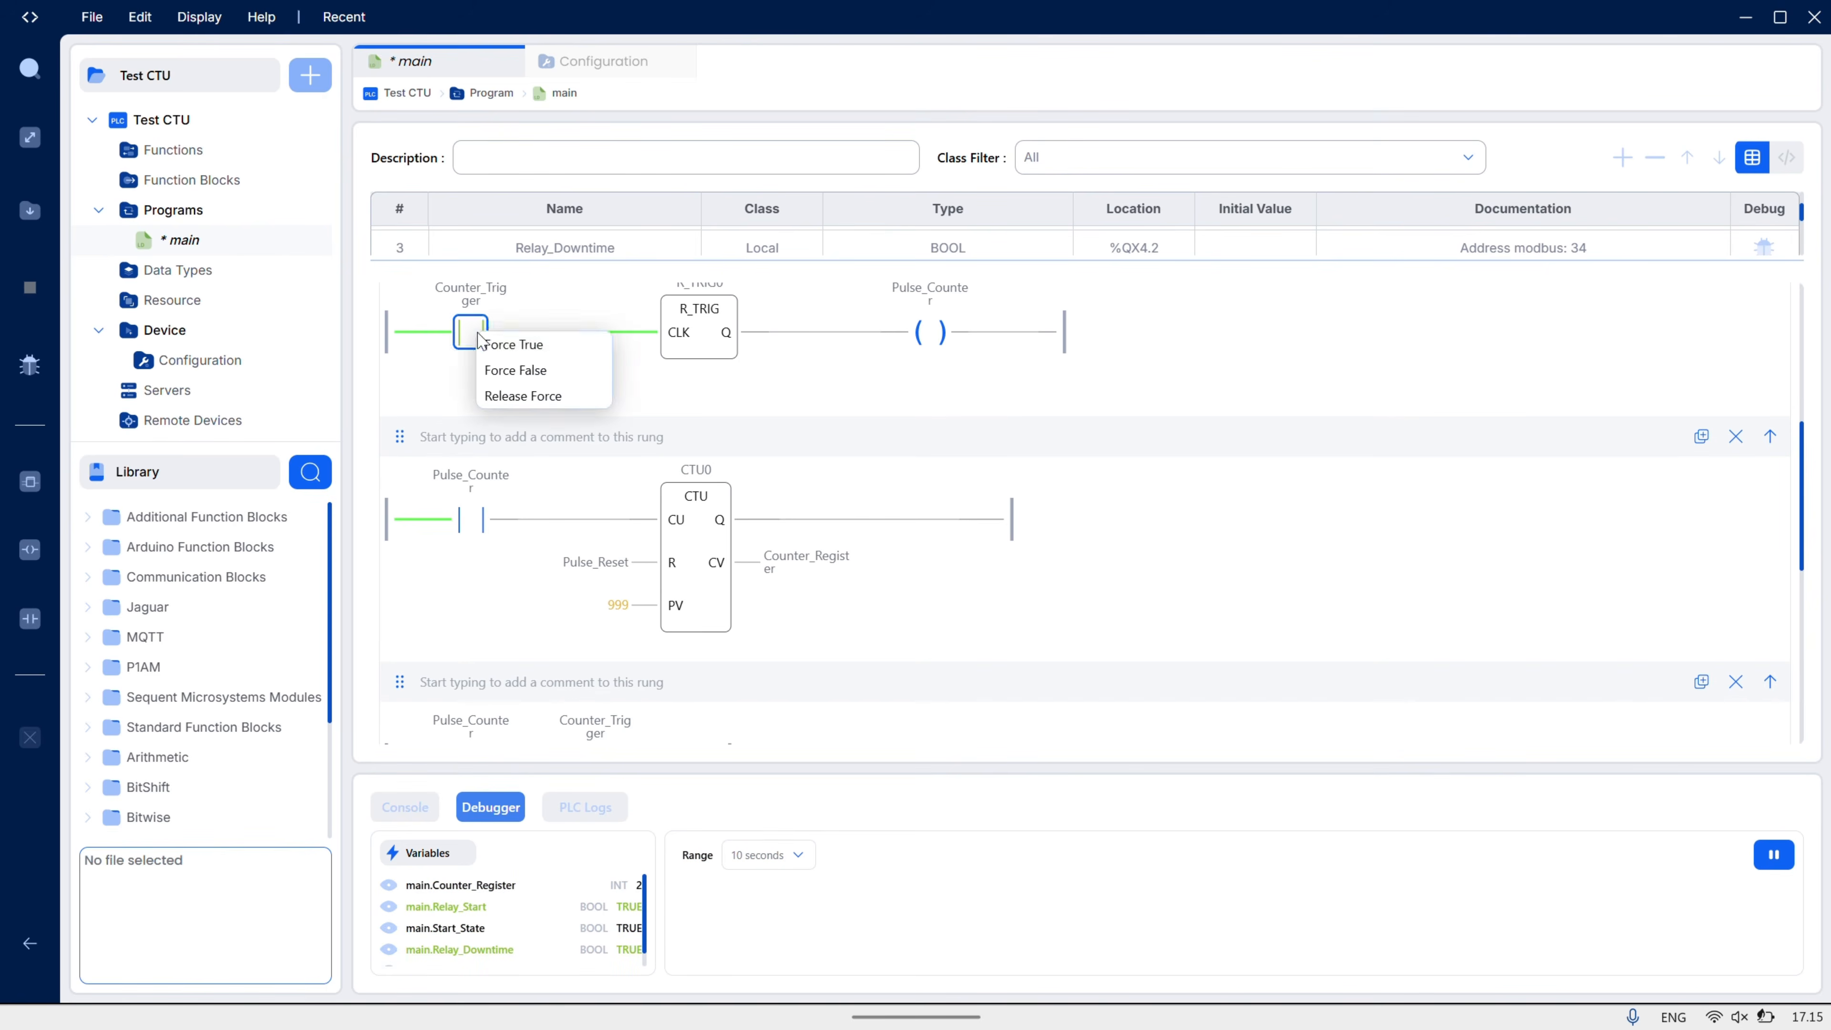
{"action": "left_click", "coordinate": [493, 359]}
{"action": "right_click", "coordinate": [471, 336]}
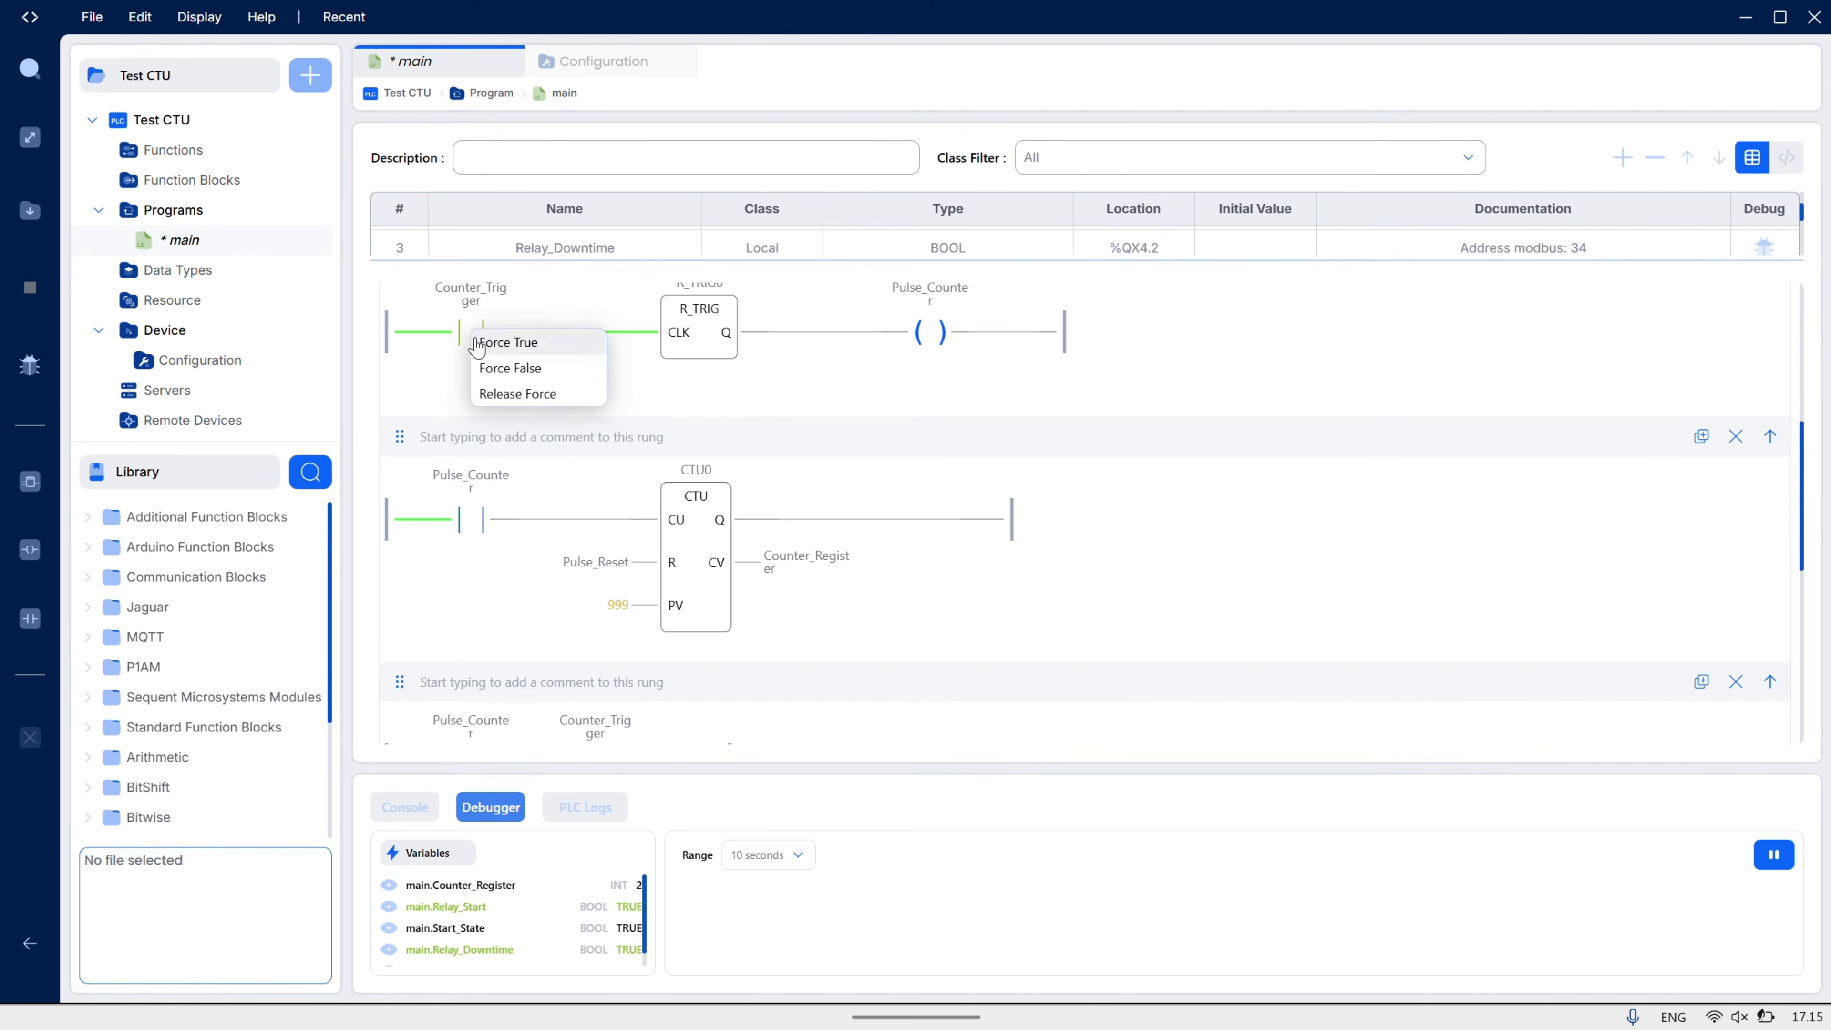
{"action": "left_click", "coordinate": [519, 342]}
- Pulse Counter_Trigger true and false twice more until Counter_Register reaches 4
{"action": "right_click", "coordinate": [469, 341]}
{"action": "left_click", "coordinate": [491, 356]}
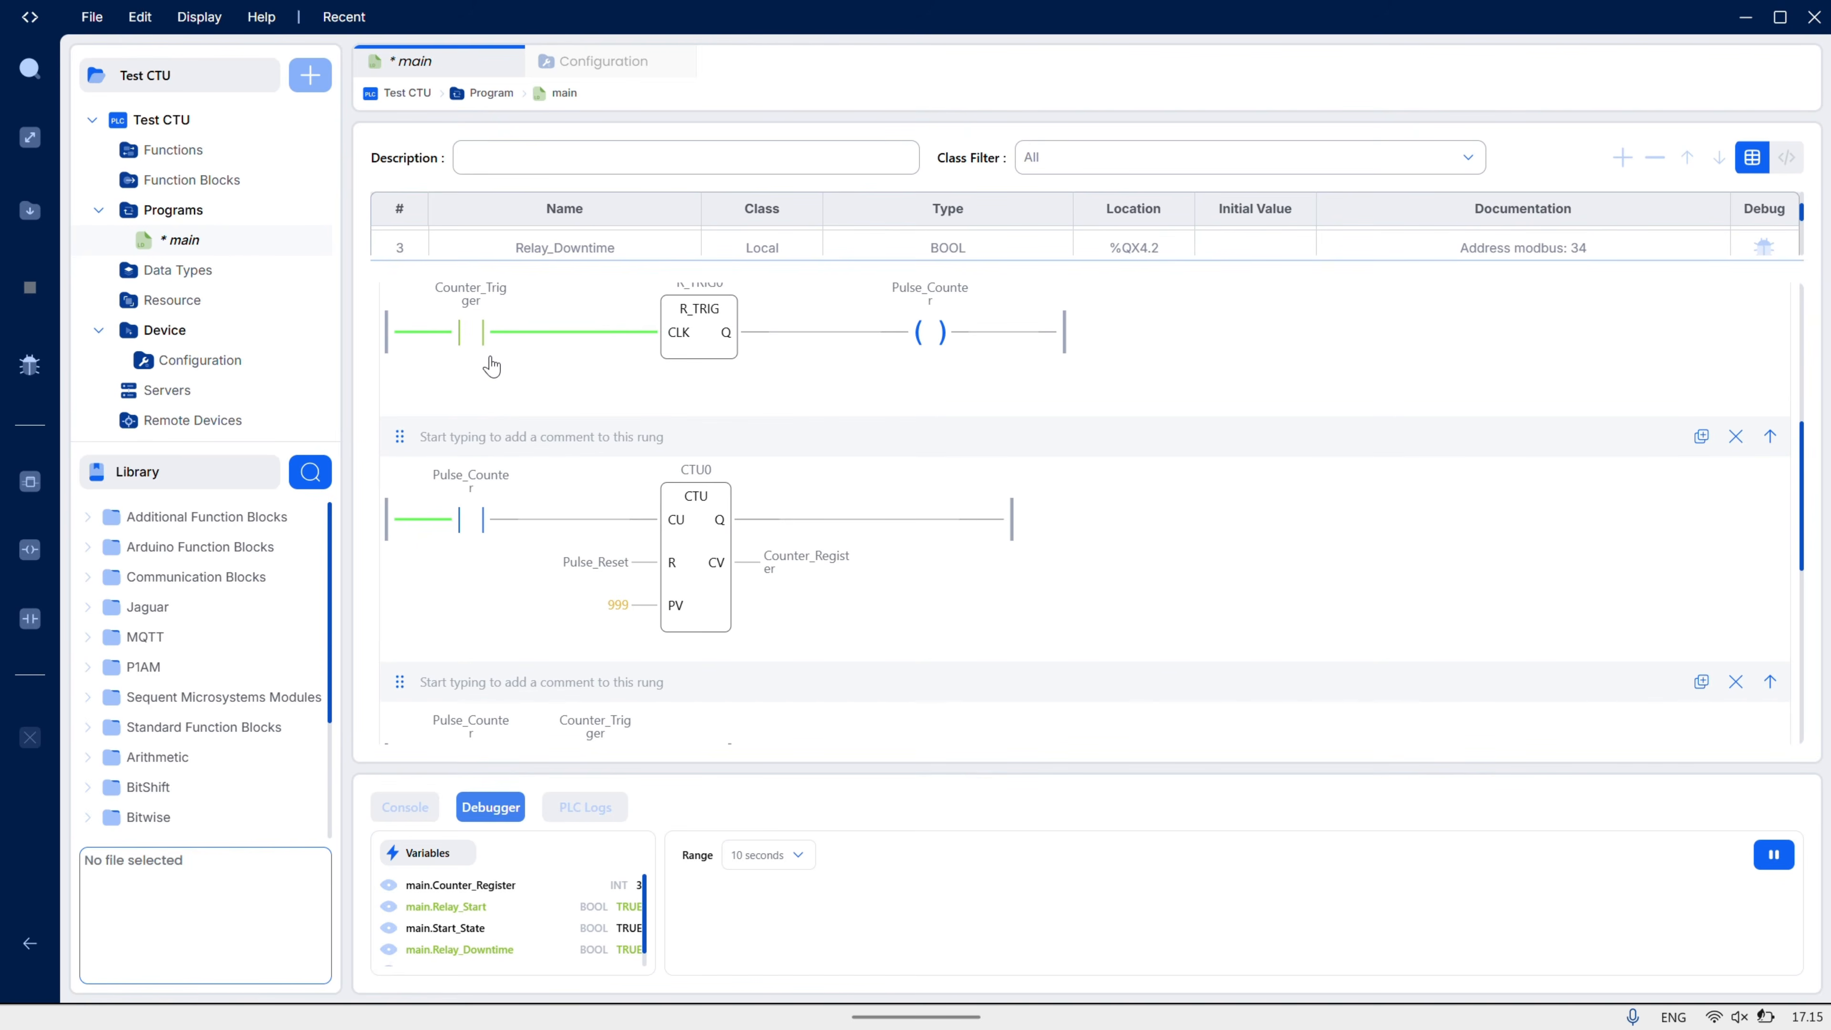
{"action": "right_click", "coordinate": [483, 352]}
{"action": "left_click", "coordinate": [497, 374]}
{"action": "right_click", "coordinate": [476, 339]}
{"action": "left_click", "coordinate": [502, 359]}
{"action": "right_click", "coordinate": [470, 336]}
{"action": "left_click", "coordinate": [497, 376]}
{"action": "scroll", "coordinate": [565, 486], "scroll_direction": "down", "scroll_amount": 3}
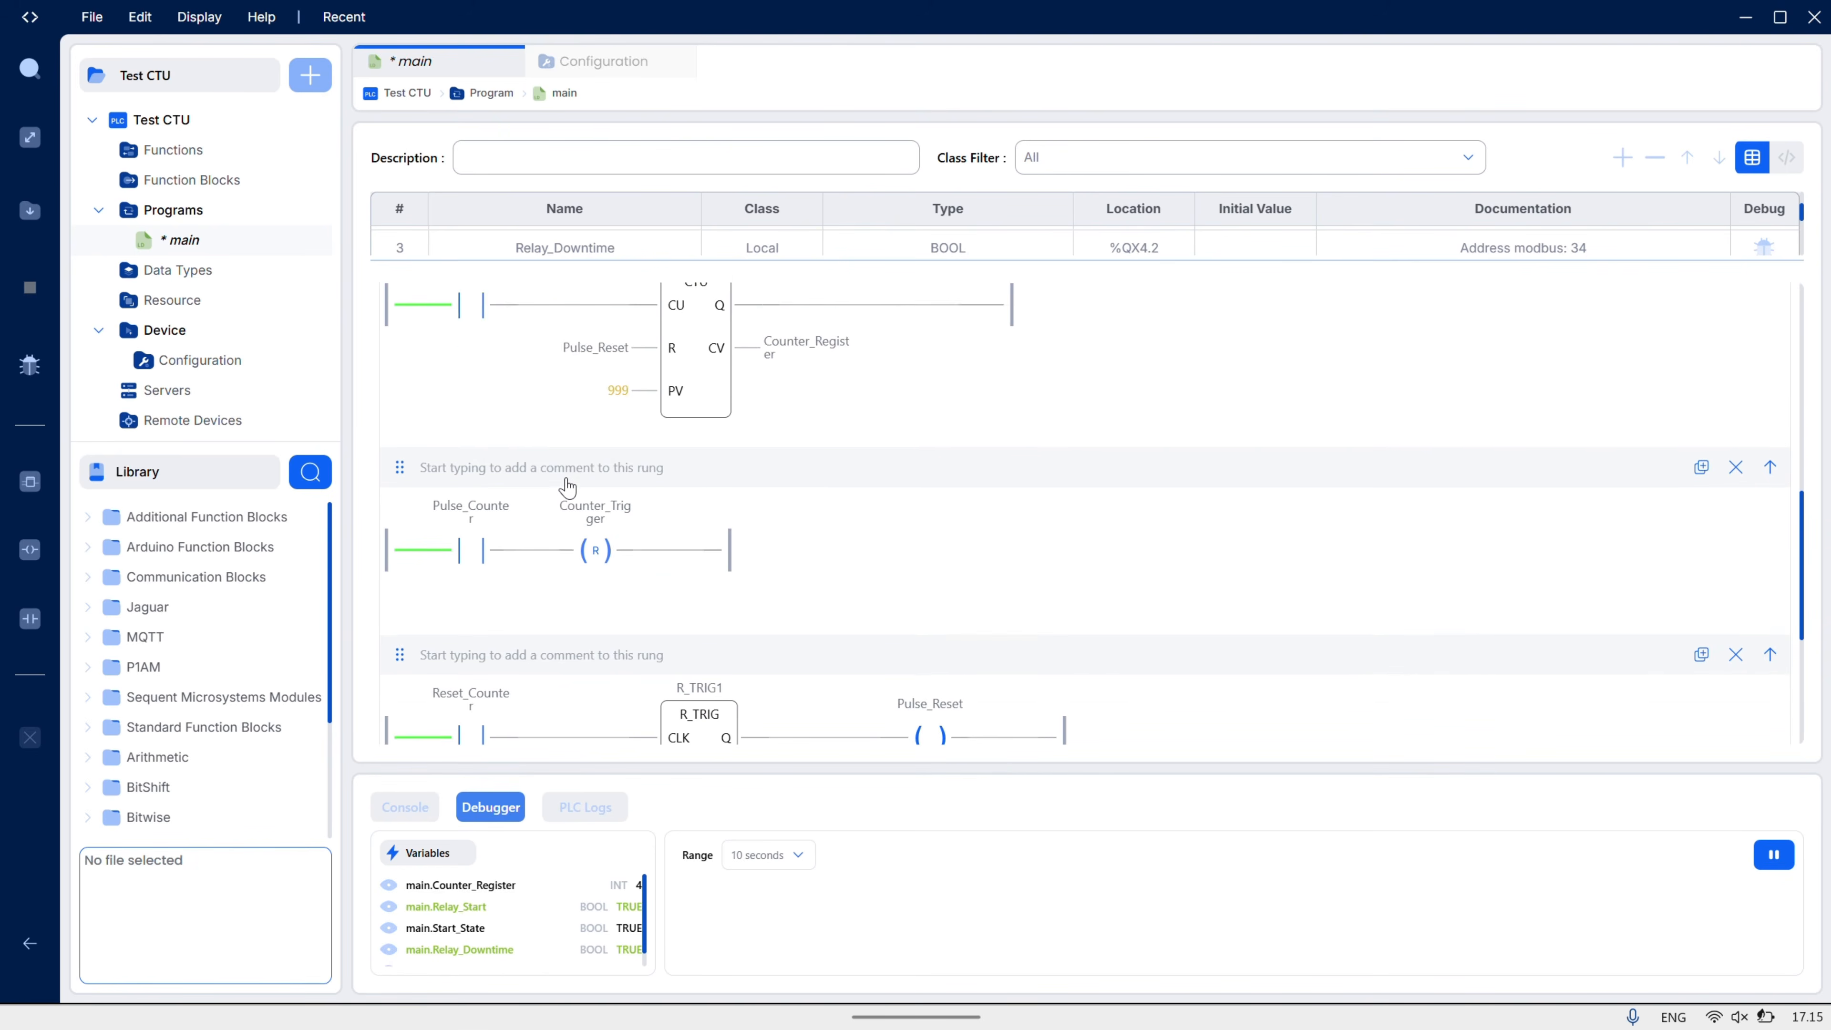
{"action": "scroll", "coordinate": [567, 487], "scroll_direction": "down", "scroll_amount": 3}
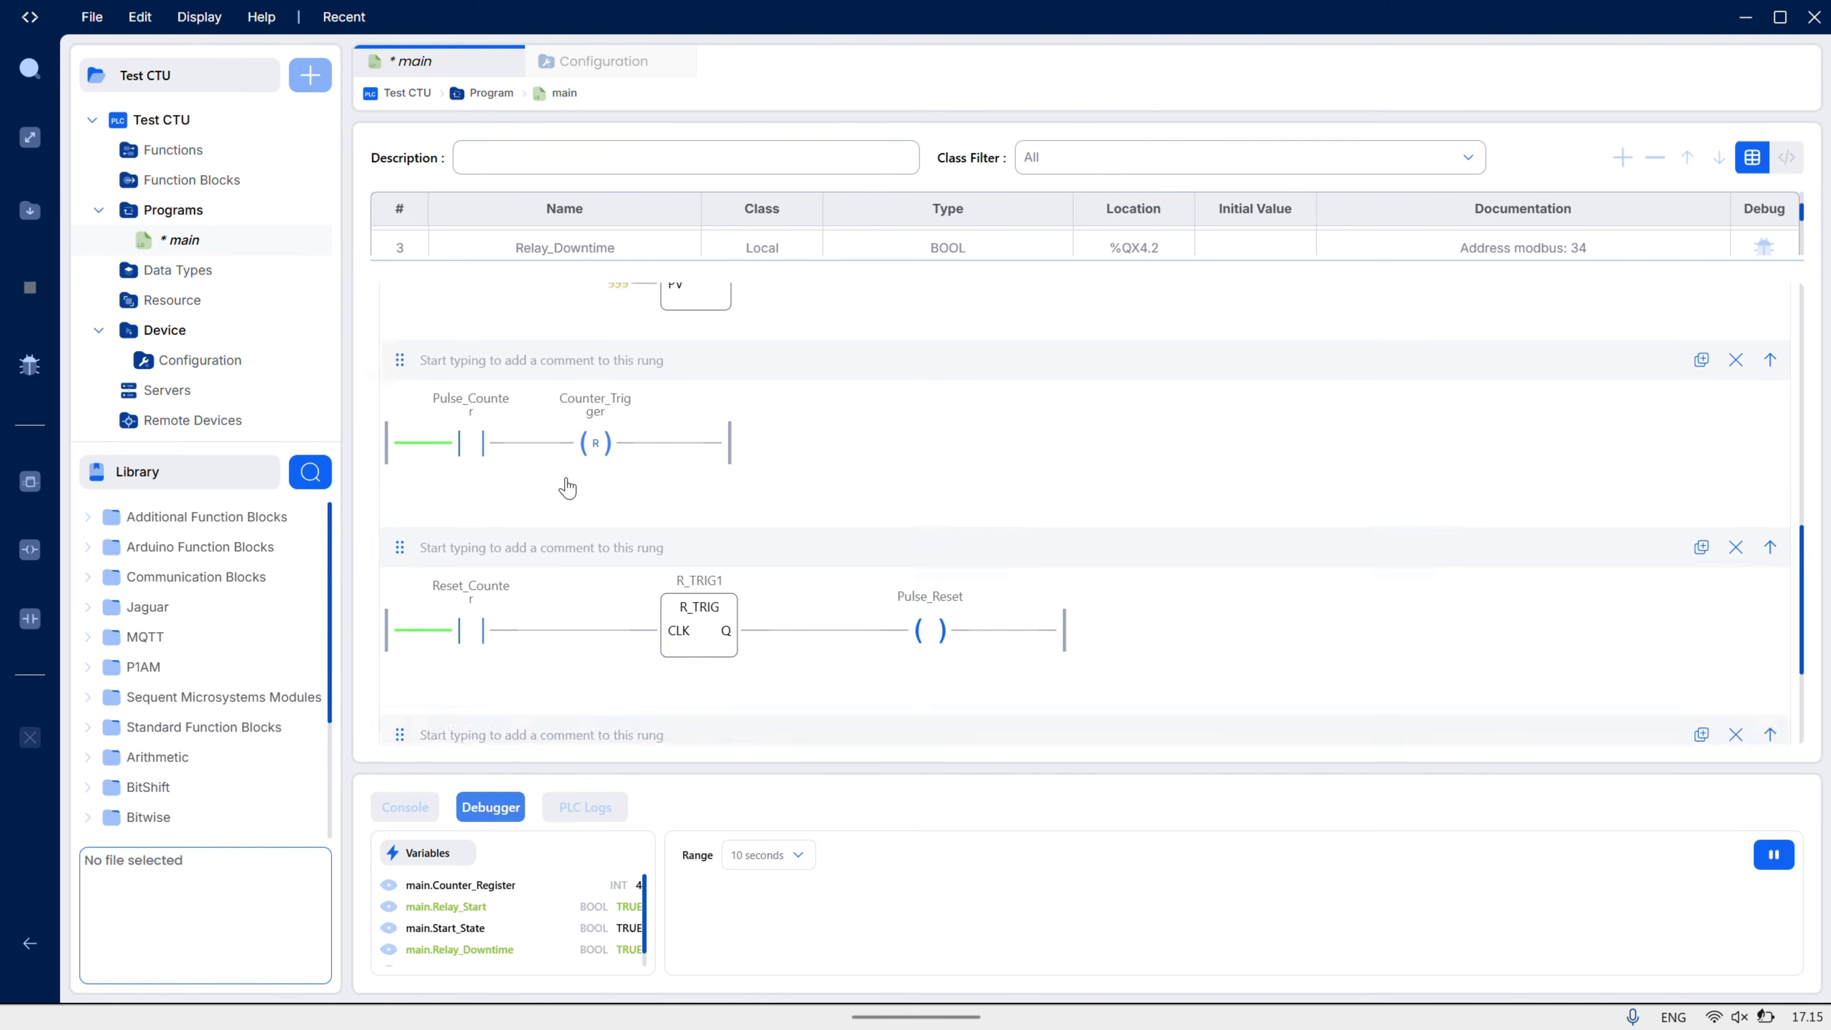
- Force Reset_Counter true then release it, clearing Counter_Register to 0, and widen the variables list
{"action": "right_click", "coordinate": [480, 431]}
{"action": "left_click", "coordinate": [513, 437]}
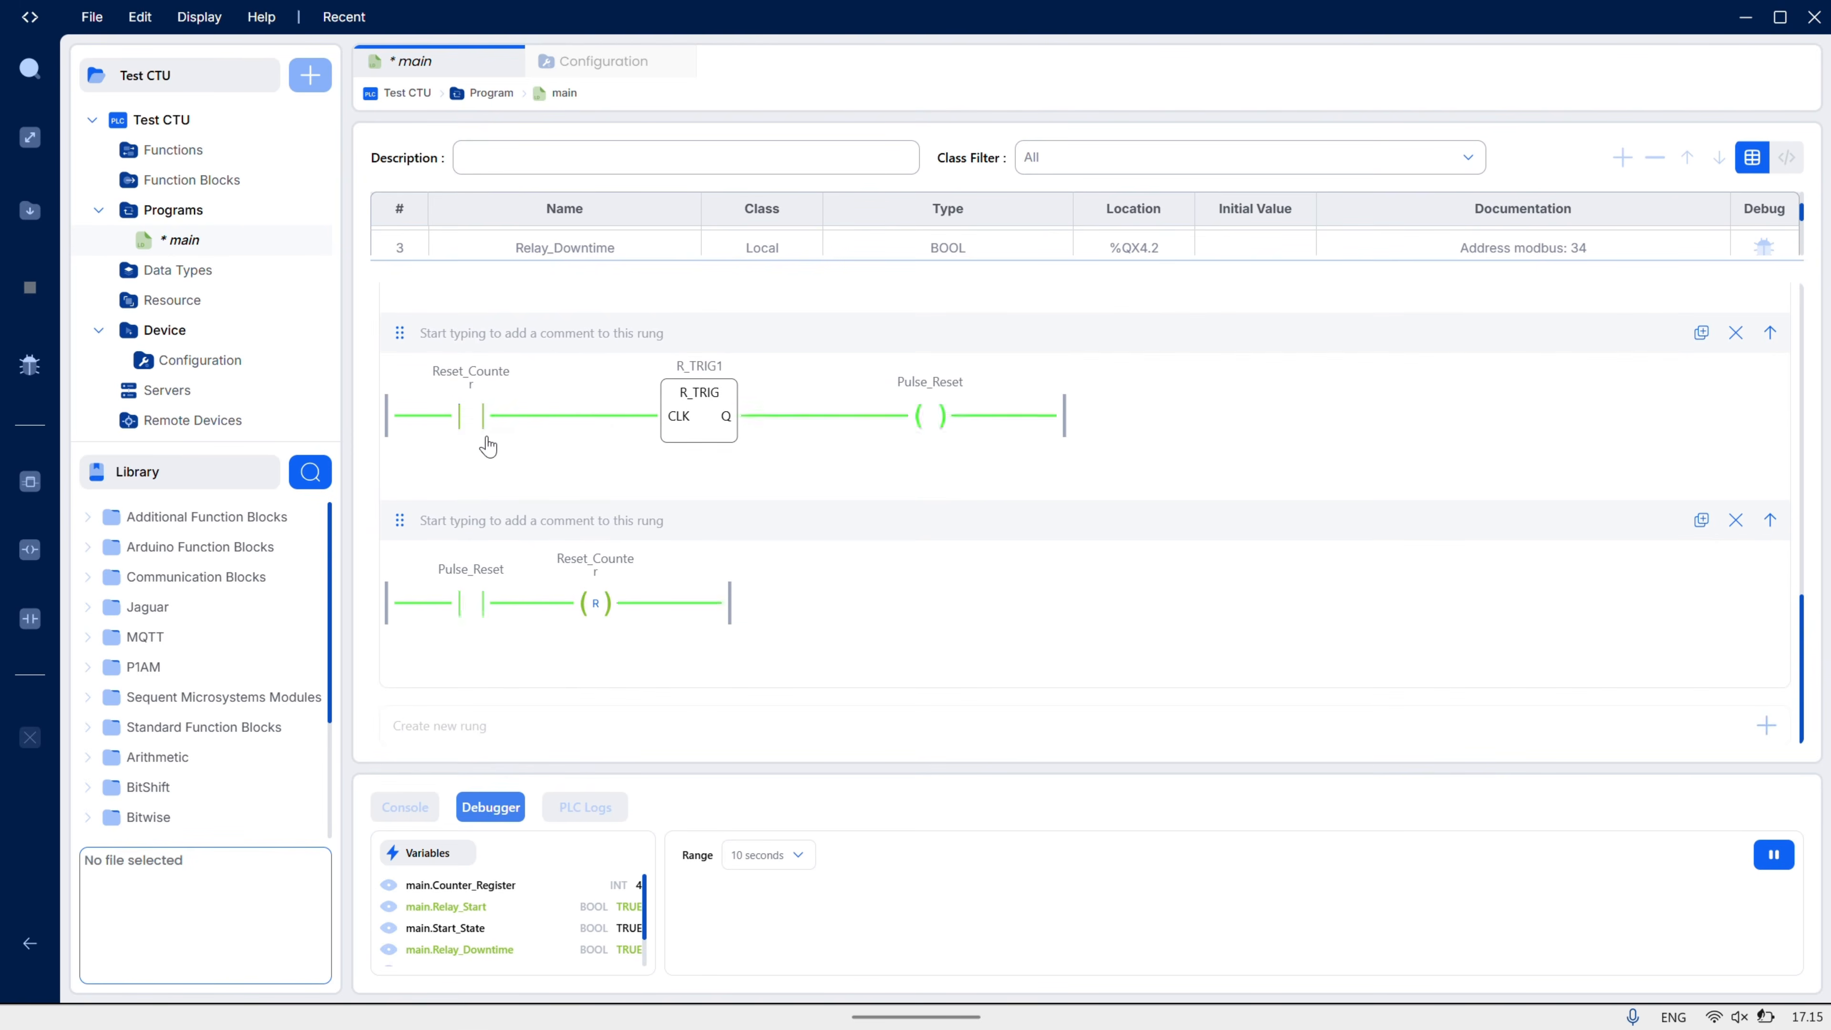
{"action": "right_click", "coordinate": [472, 429]}
{"action": "left_click", "coordinate": [497, 483]}
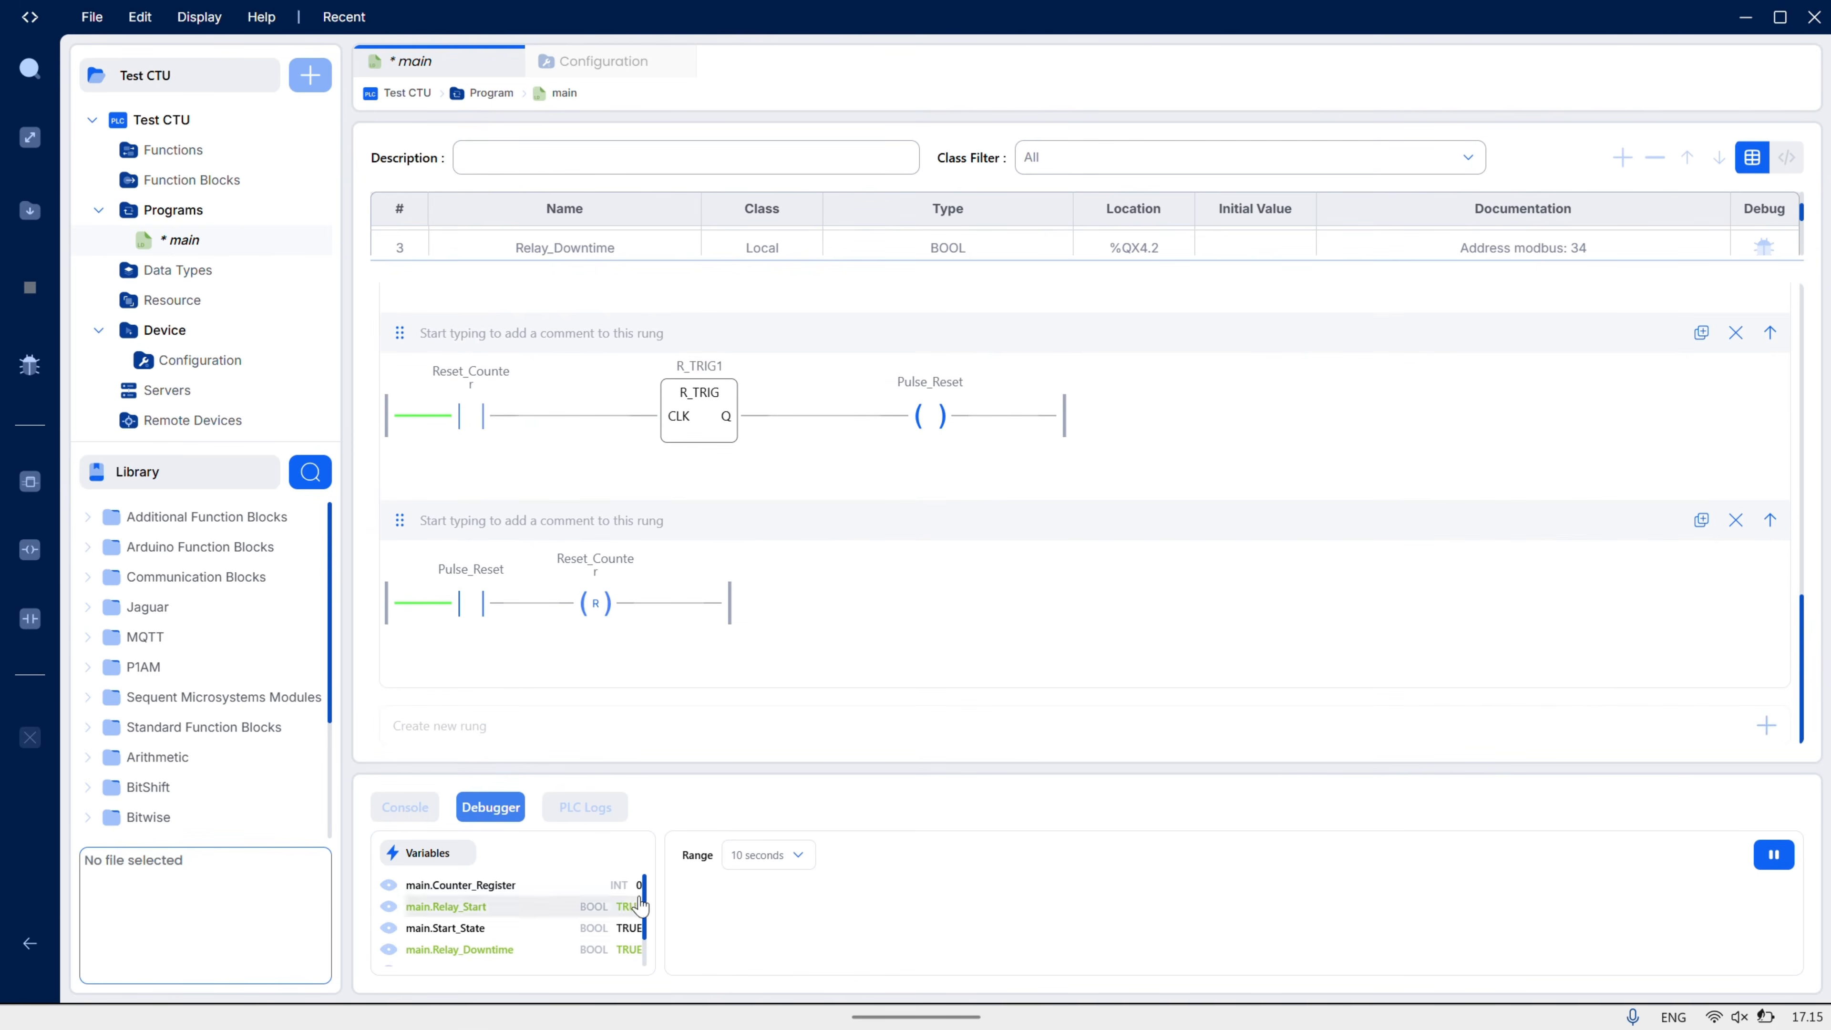
{"action": "left_click_drag", "start_coordinate": [657, 894], "coordinate": [711, 894]}
{"action": "right_click", "coordinate": [685, 900]}
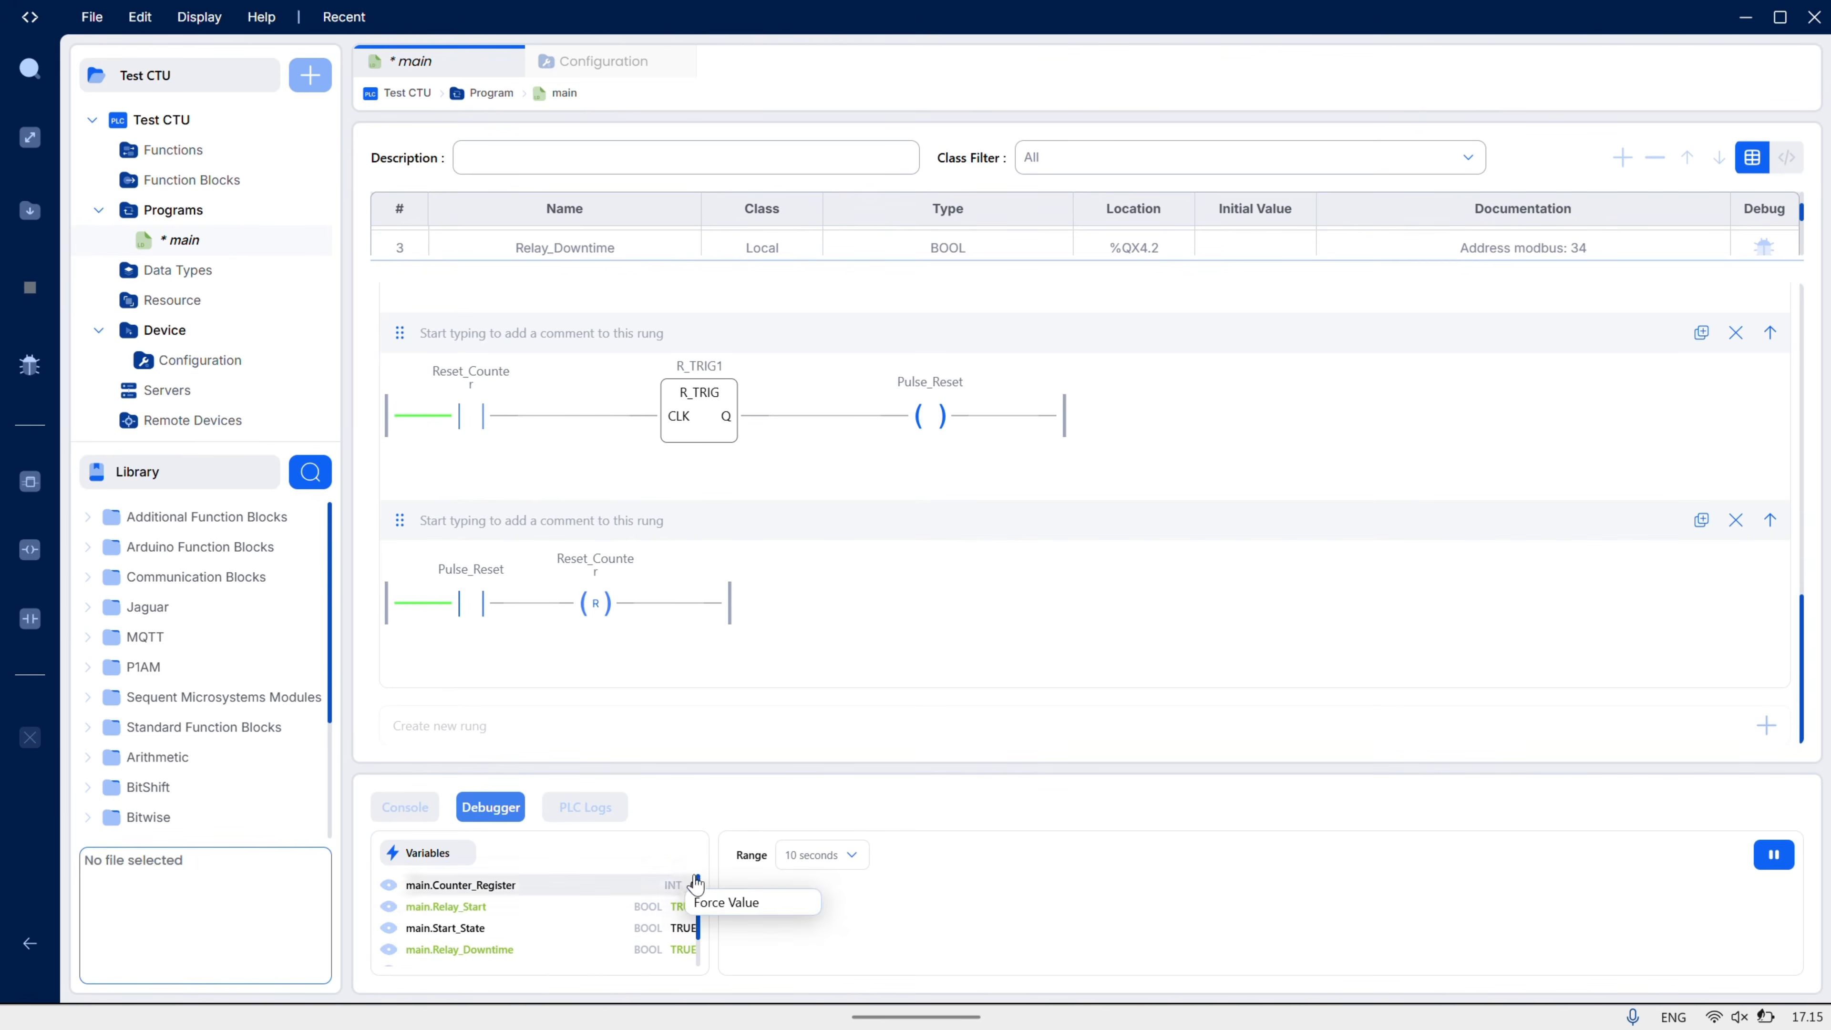
- Force Relay_Downtime false, then release Relay_Start's force and force it false
{"action": "scroll", "coordinate": [965, 634], "scroll_direction": "up", "scroll_amount": 5}
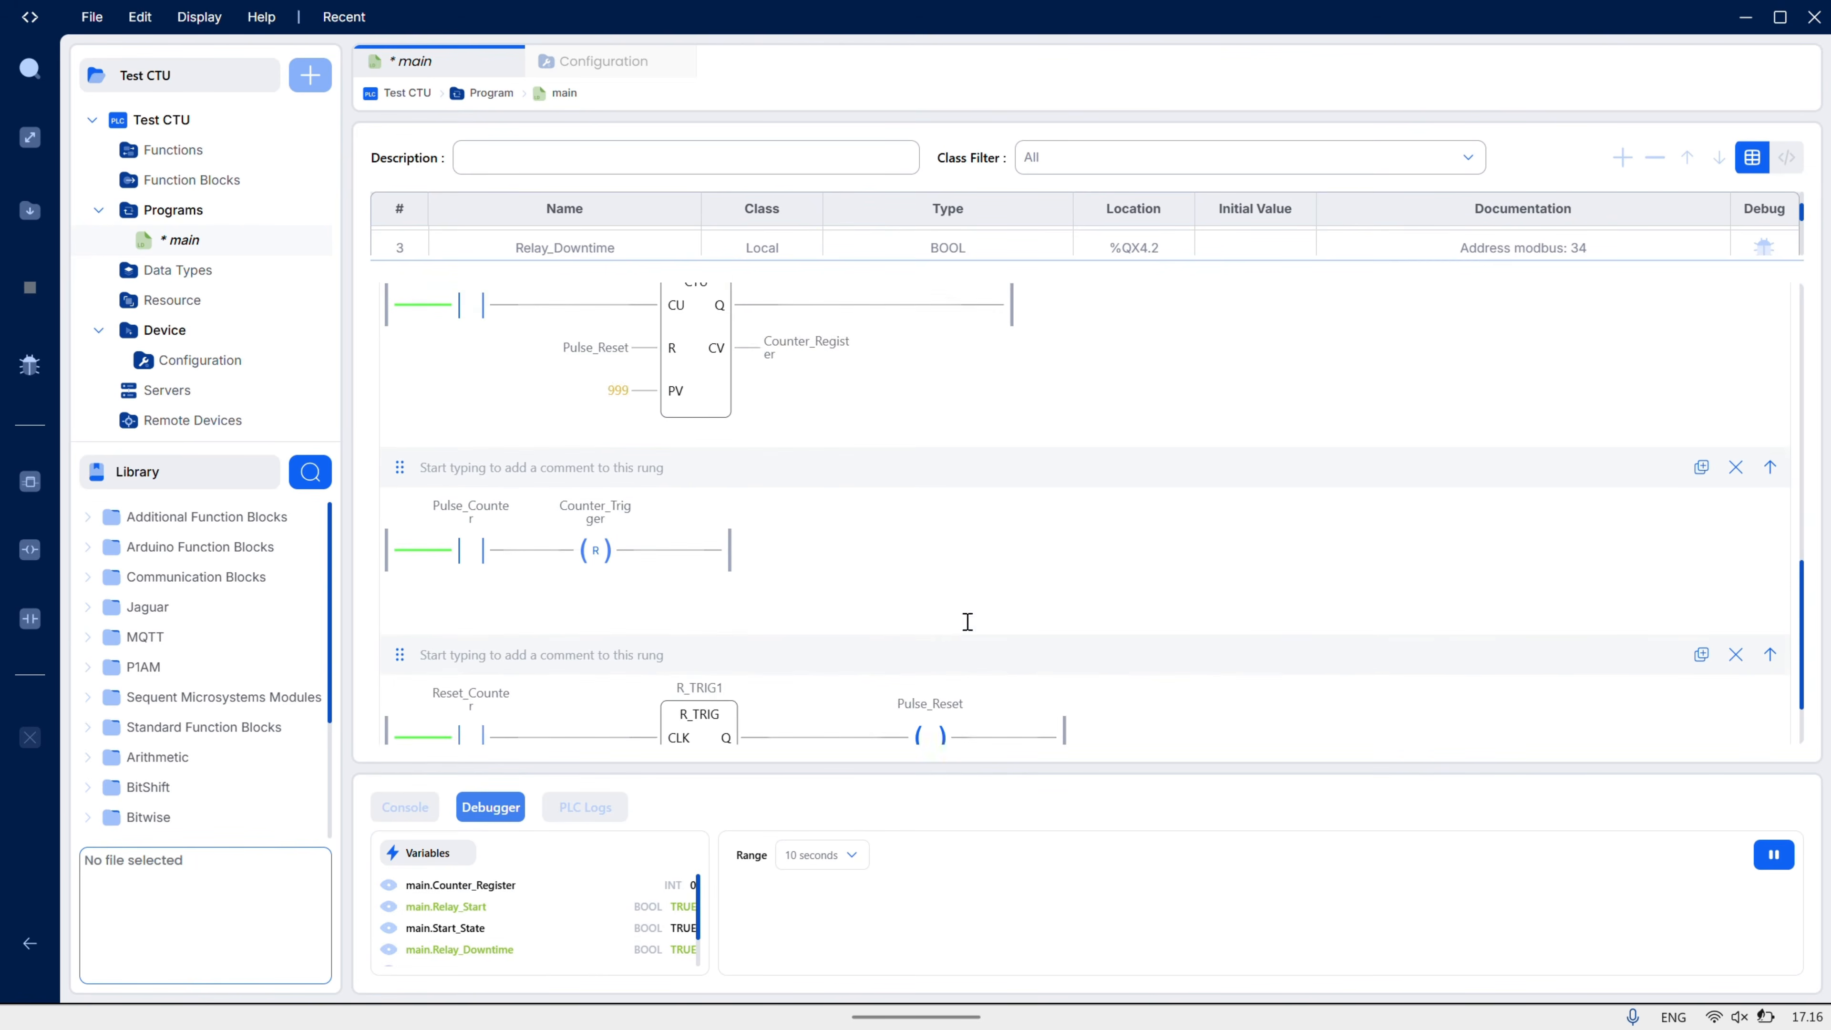
{"action": "scroll", "coordinate": [967, 632], "scroll_direction": "up", "scroll_amount": 5}
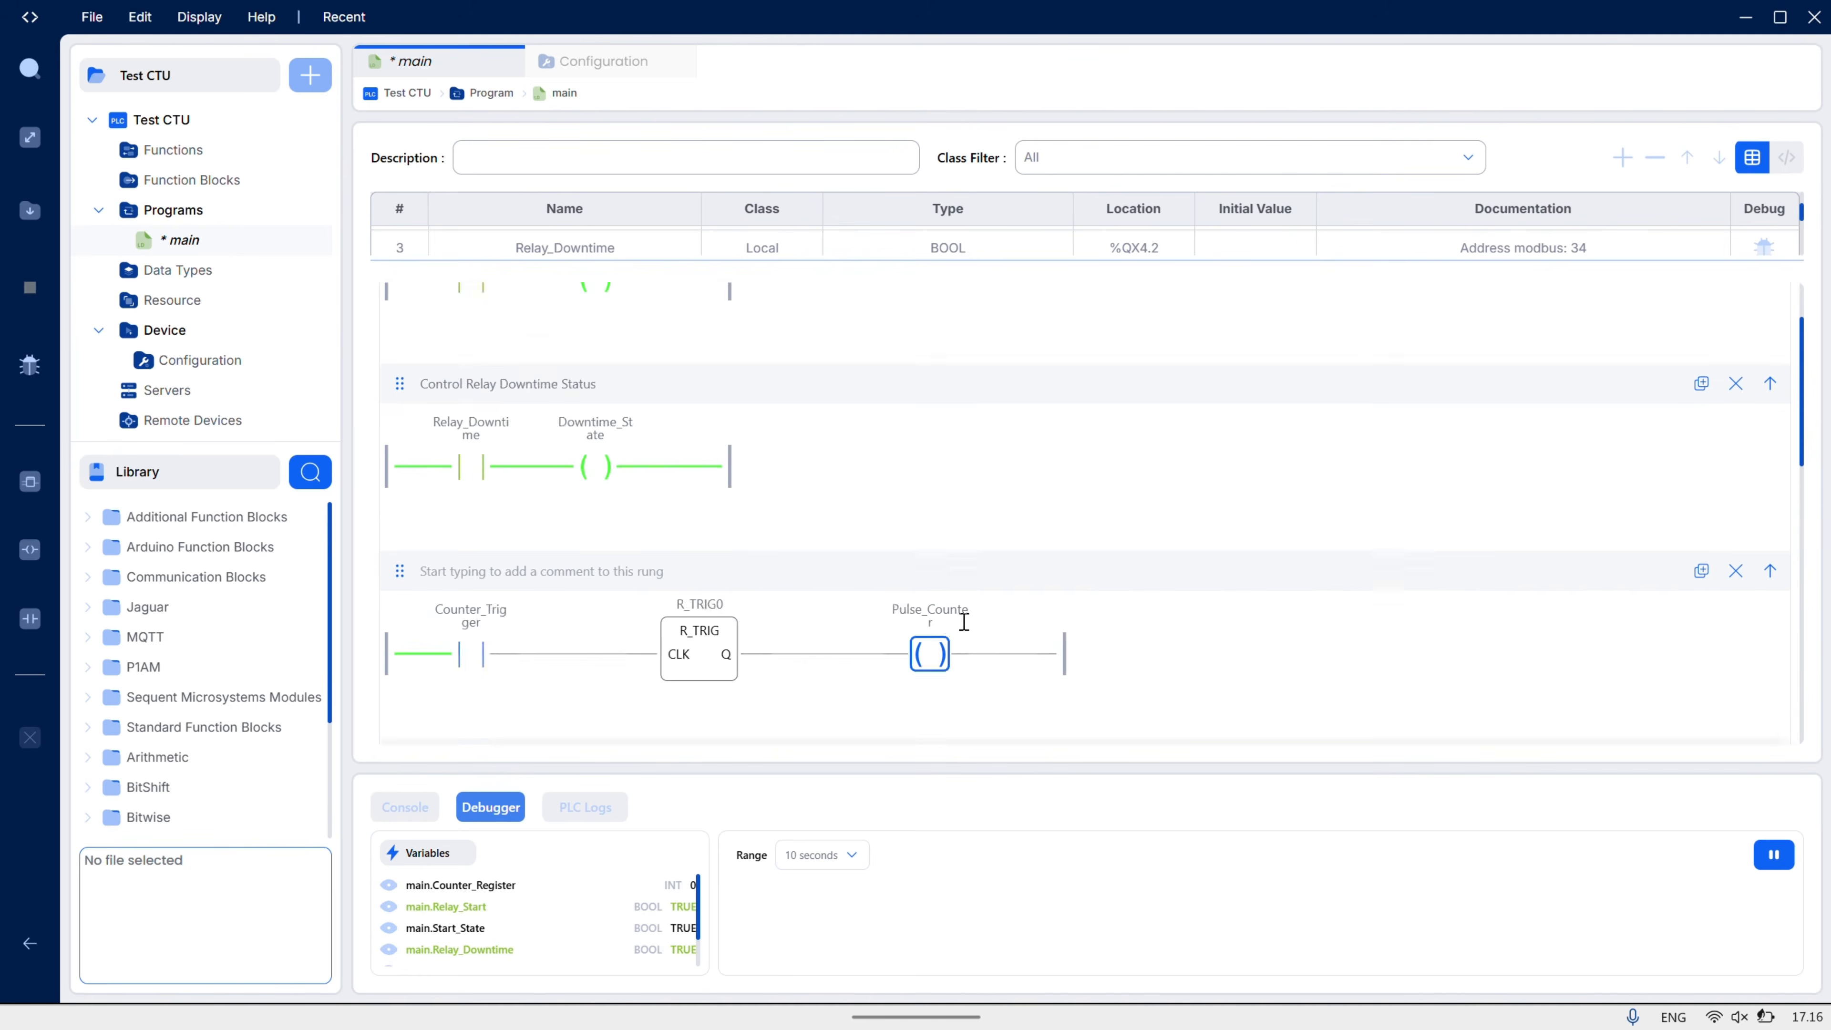
{"action": "scroll", "coordinate": [965, 621], "scroll_direction": "up", "scroll_amount": 3}
{"action": "right_click", "coordinate": [470, 573]}
{"action": "left_click", "coordinate": [503, 618]}
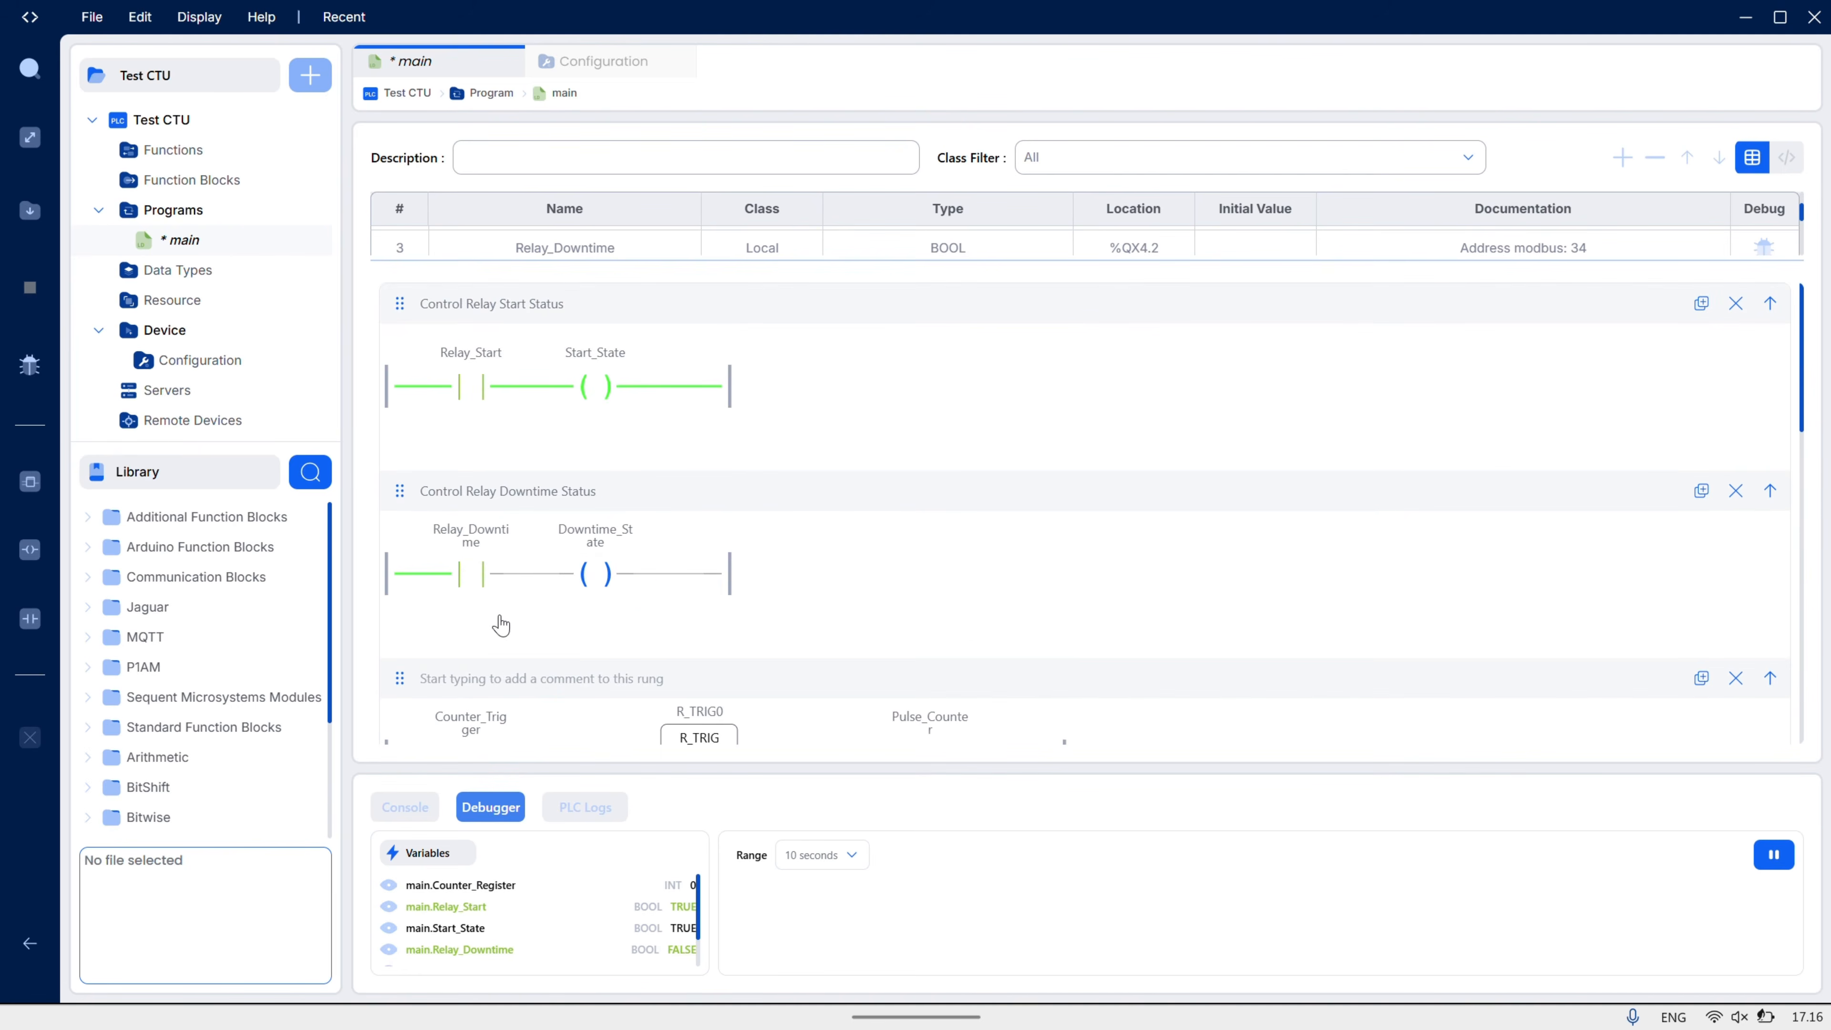
{"action": "right_click", "coordinate": [470, 404]}
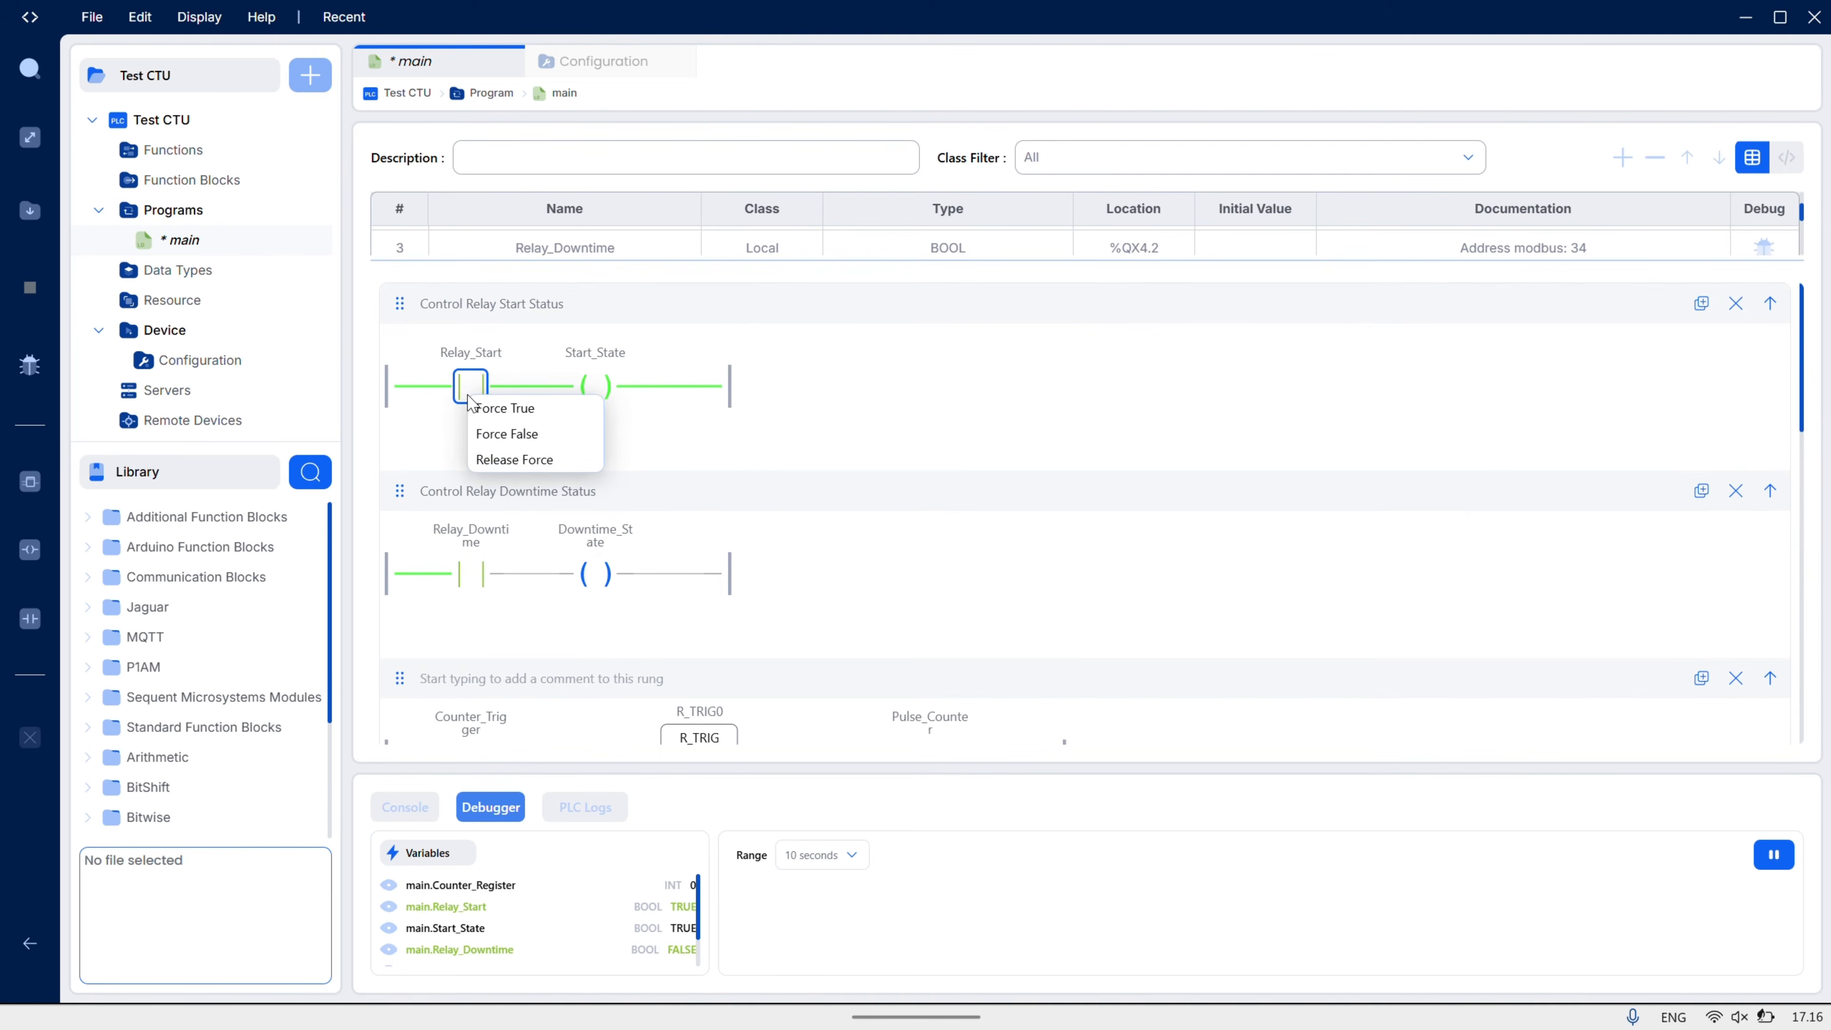
{"action": "left_click", "coordinate": [514, 460]}
{"action": "right_click", "coordinate": [474, 398]}
{"action": "left_click", "coordinate": [499, 435]}
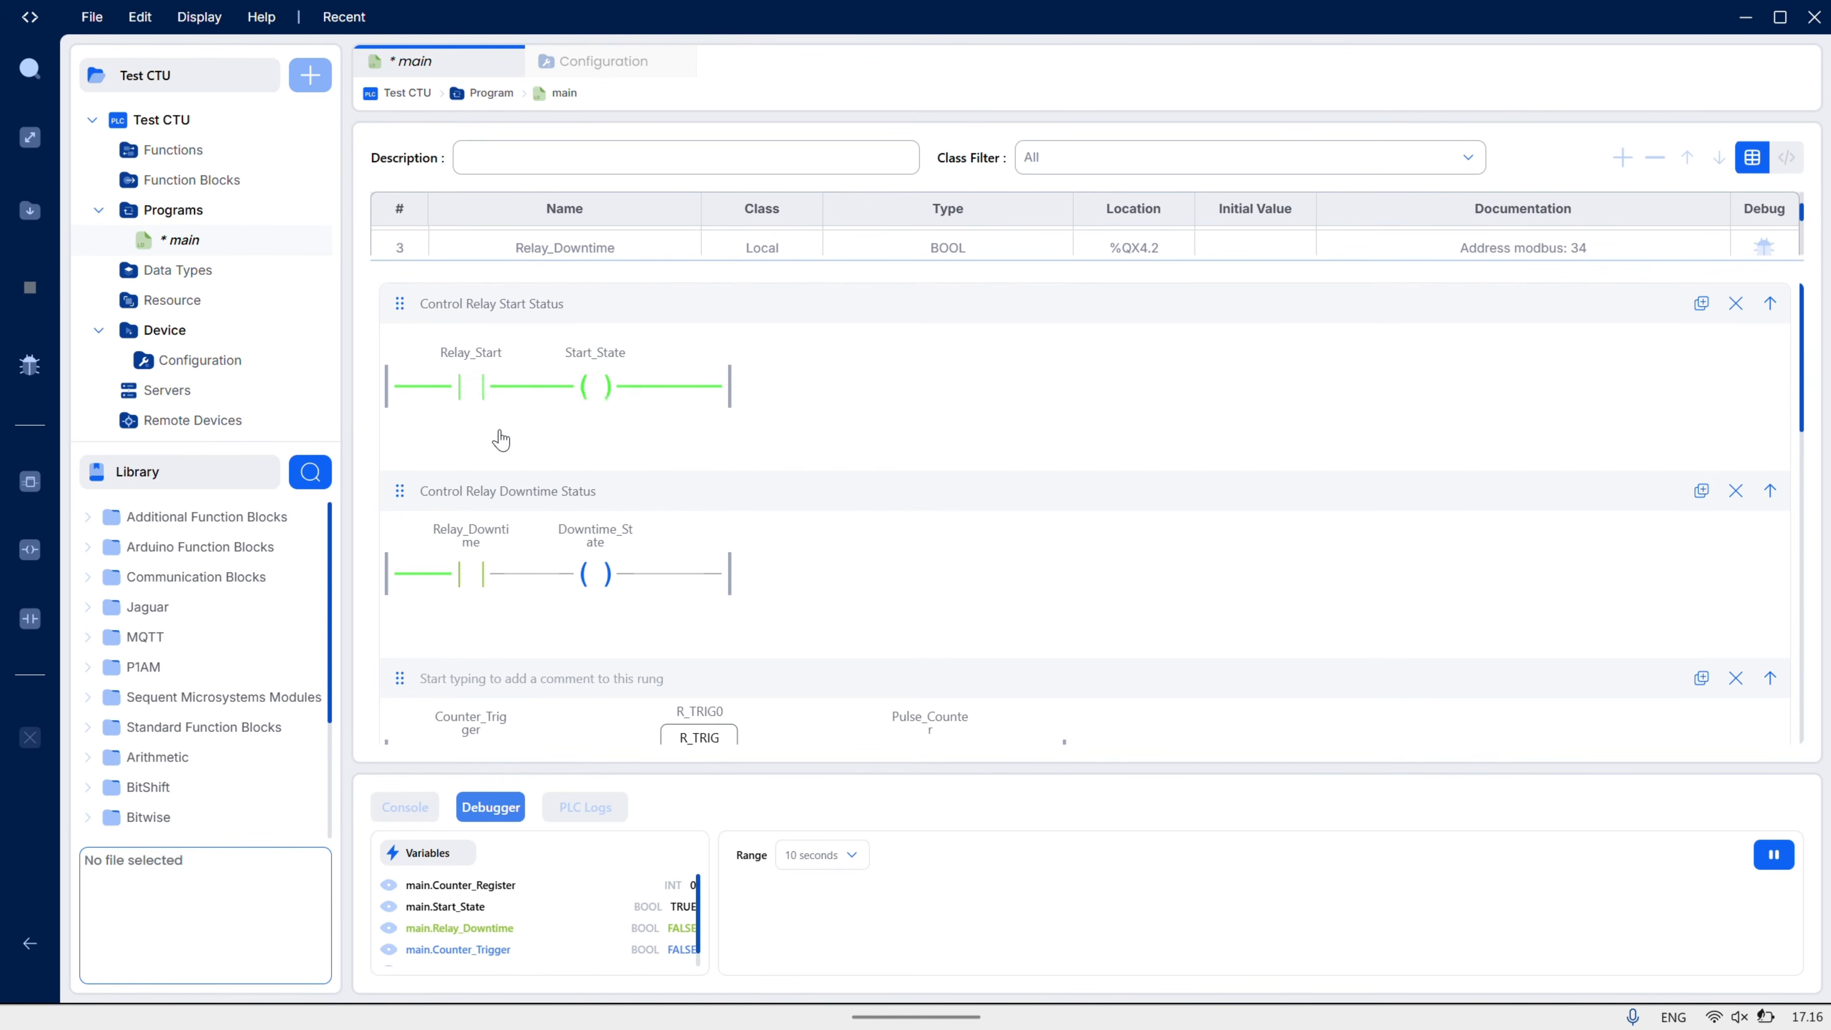